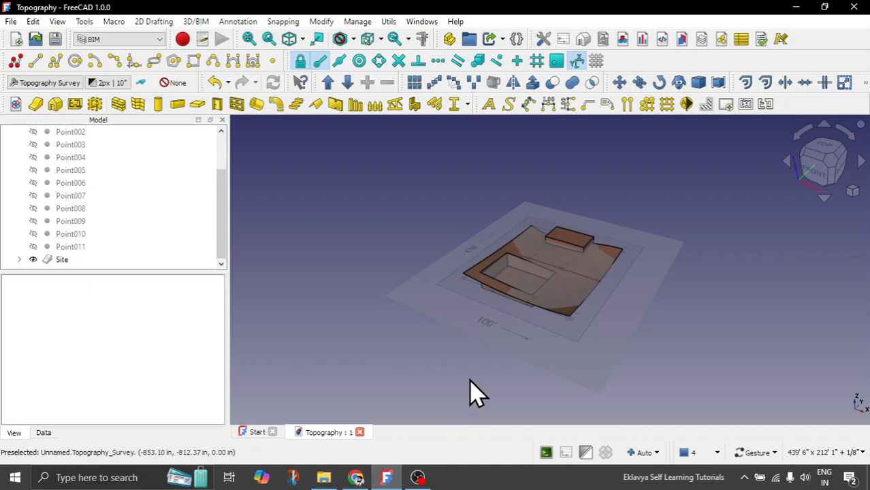
# - Examine the finished terrain model from several angles, including the excavated pit, the raised block and the underlying survey image
pyautogui.scroll(2, 514, 316)
pyautogui.moveTo(484, 334); pyautogui.dragTo(580, 295)
pyautogui.scroll(2, 442, 338)
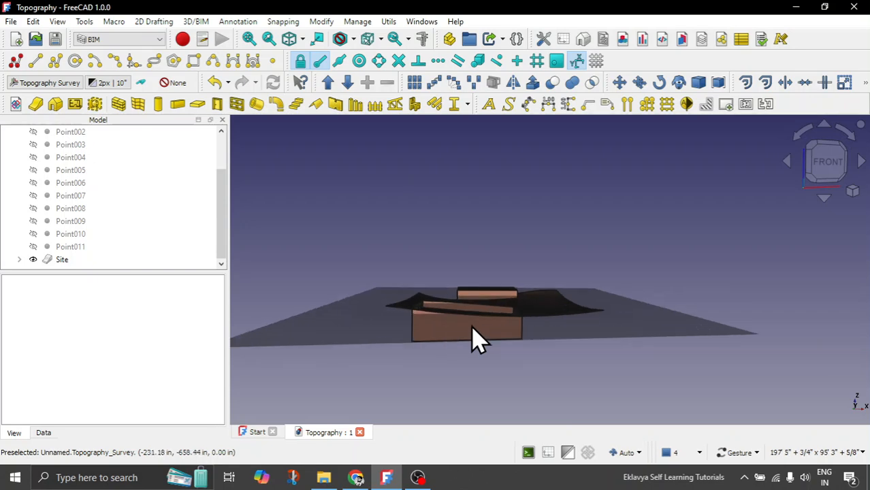
pyautogui.moveTo(544, 334); pyautogui.dragTo(739, 385)
pyautogui.scroll(2, 495, 365)
pyautogui.moveTo(398, 252); pyautogui.dragTo(419, 263)
pyautogui.scroll(3, 495, 276)
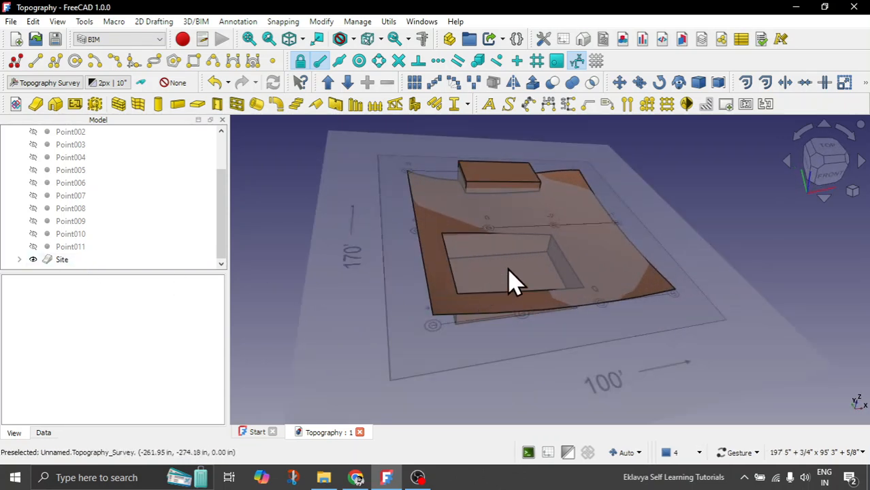
pyautogui.scroll(-2, 482, 350)
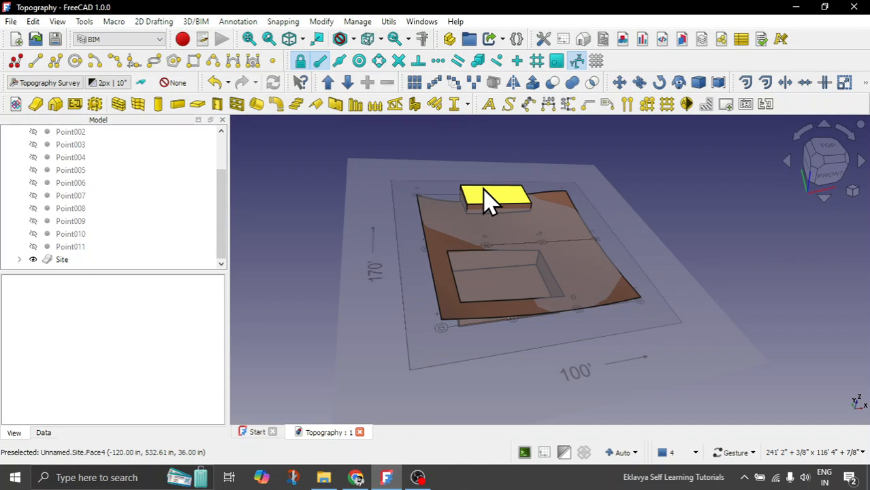
pyautogui.scroll(-1, 465, 214)
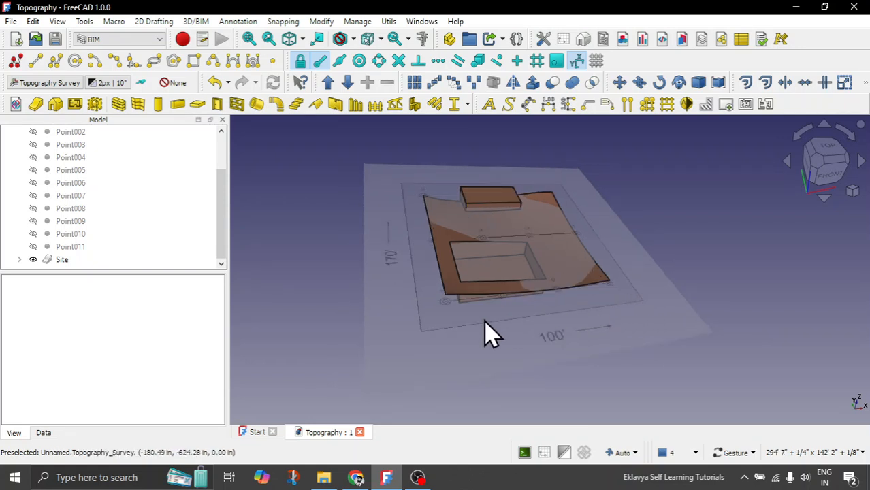
# - Hide the Site object temporarily to view the survey image beneath it, and show the Site again
pyautogui.click(66, 259)
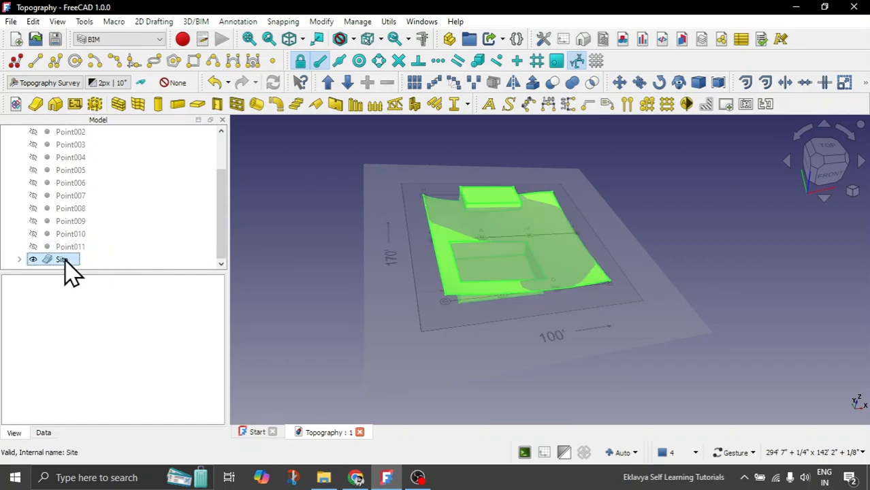
pyautogui.press('space')
pyautogui.moveTo(512, 277); pyautogui.dragTo(513, 317)
pyautogui.scroll(2, 461, 247)
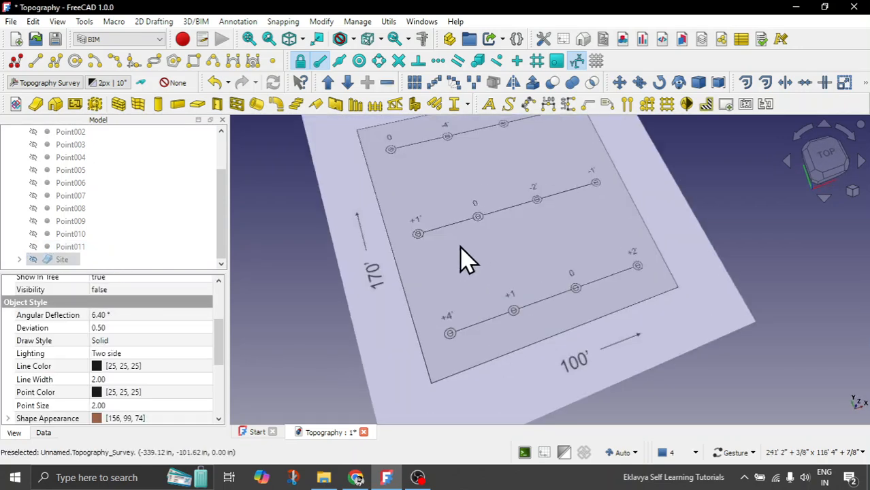
pyautogui.scroll(-2, 461, 259)
pyautogui.press('space')
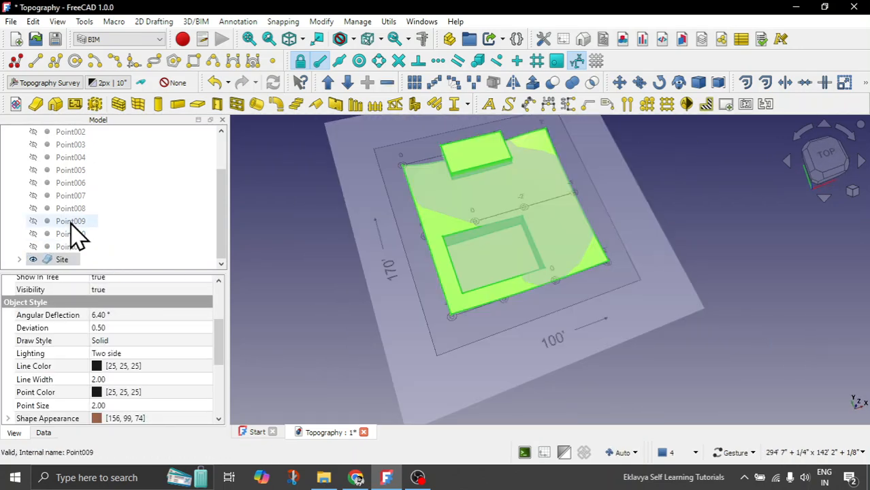
# - Hide the Topography Survey image and inspect the Site terrain on its own
pyautogui.scroll(1, 88, 247)
pyautogui.scroll(1, 88, 247)
pyautogui.click(74, 145)
pyautogui.press('space')
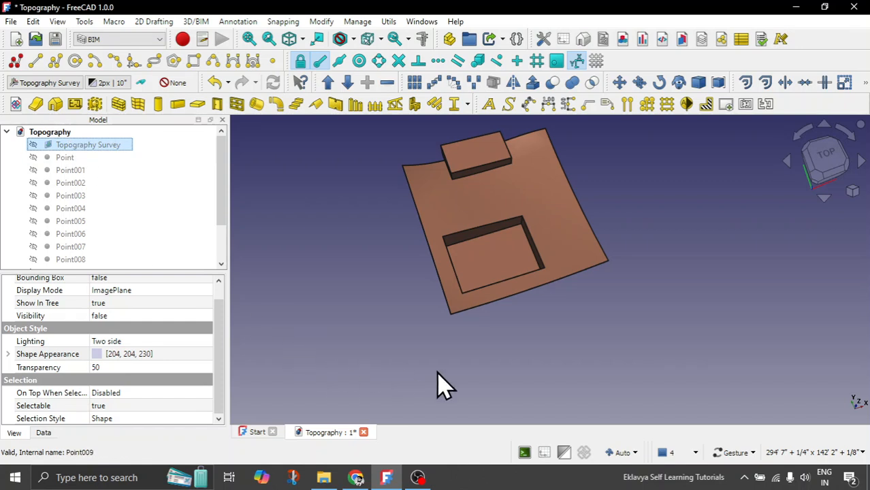
pyautogui.moveTo(437, 383); pyautogui.dragTo(491, 342)
pyautogui.scroll(2, 482, 301)
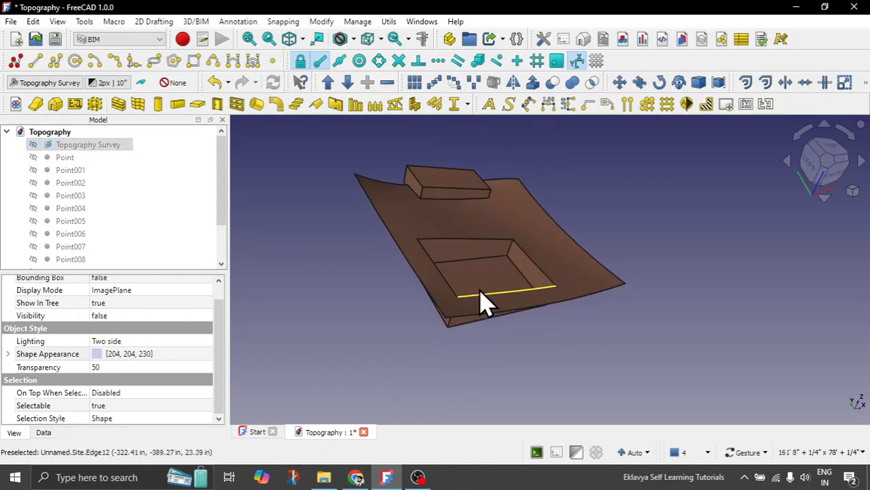
pyautogui.scroll(-2, 116, 235)
# - Review the Site's data properties, including addition volume, subtraction volume, perimeter and projected area
pyautogui.click(60, 260)
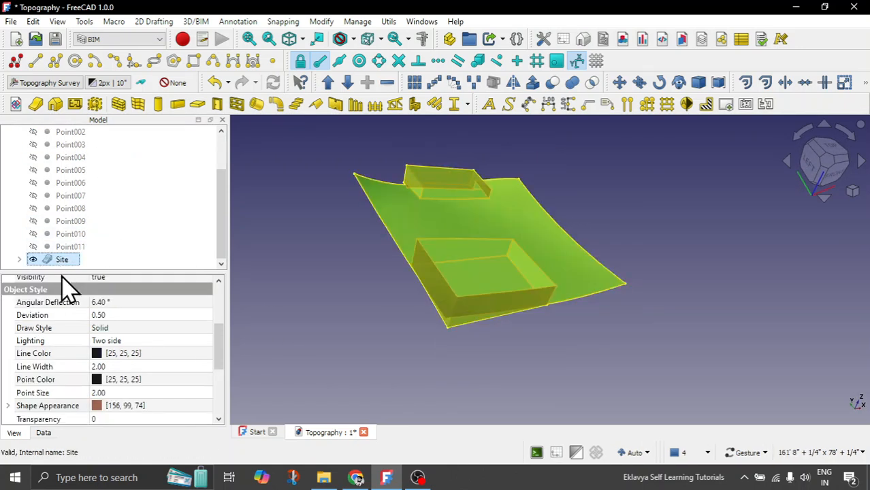
pyautogui.click(49, 435)
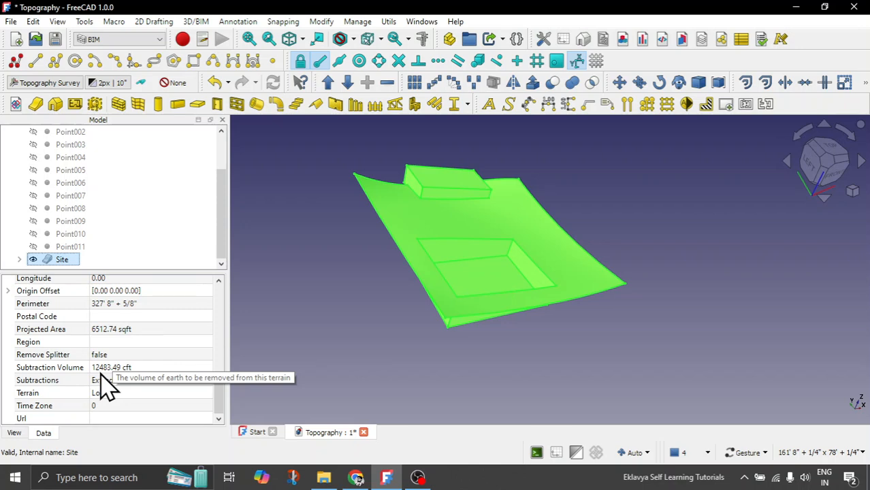
pyautogui.click(342, 373)
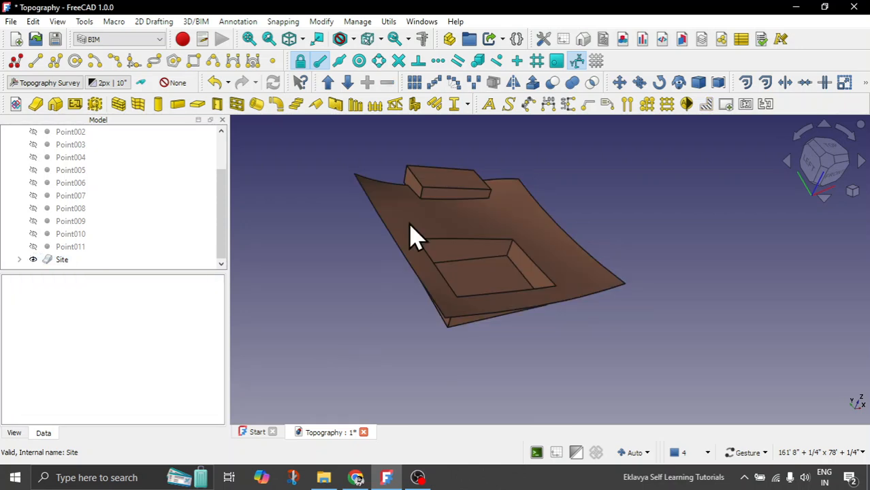
pyautogui.click(53, 261)
pyautogui.scroll(-5, 142, 376)
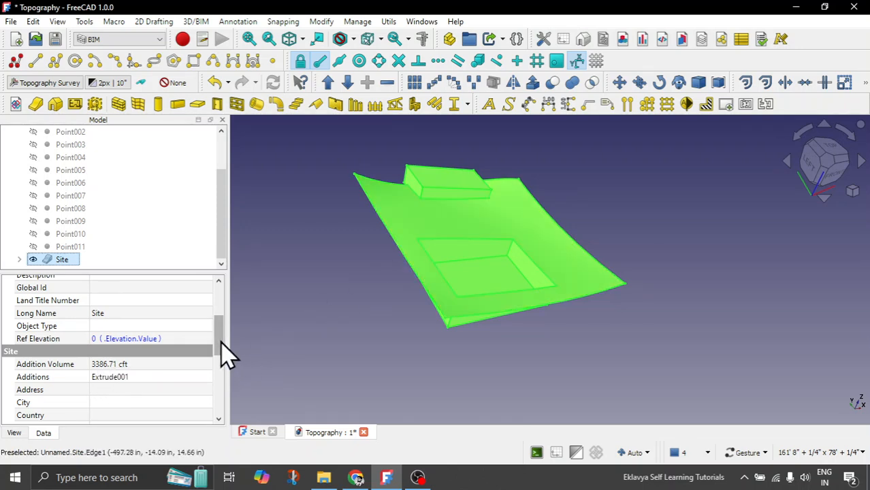
pyautogui.moveTo(221, 341); pyautogui.dragTo(230, 411)
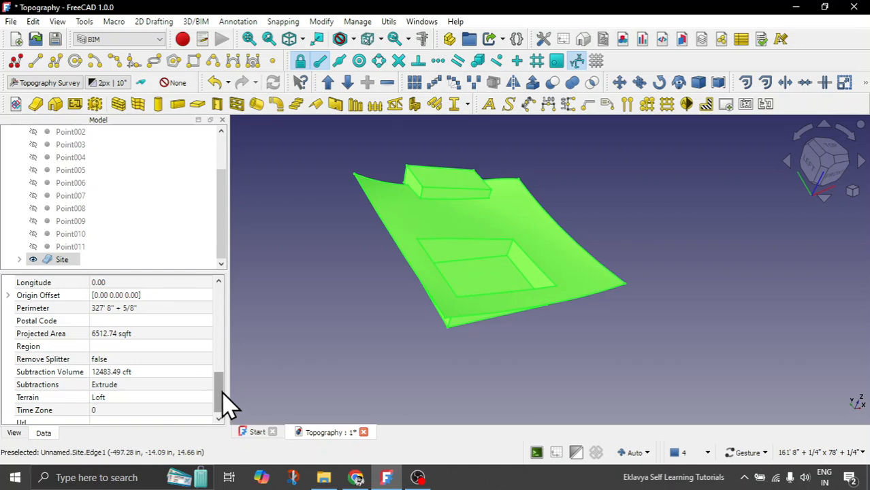
pyautogui.moveTo(228, 403); pyautogui.dragTo(227, 395)
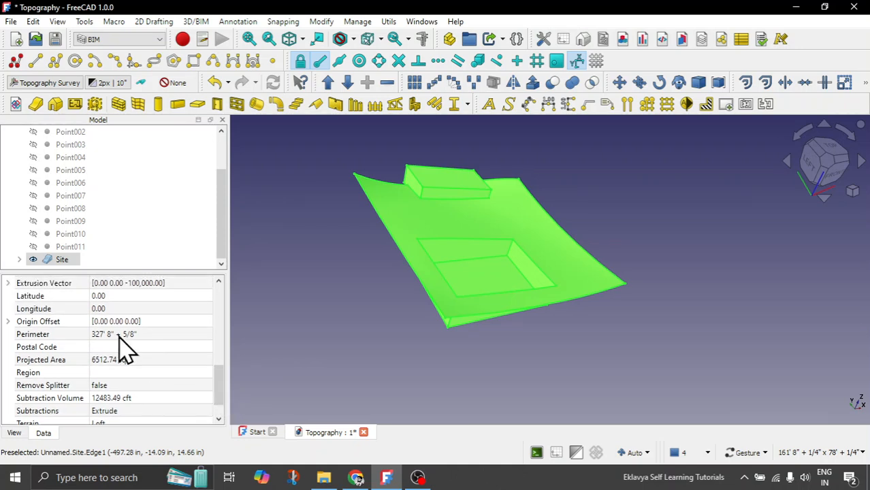
pyautogui.scroll(1, 178, 362)
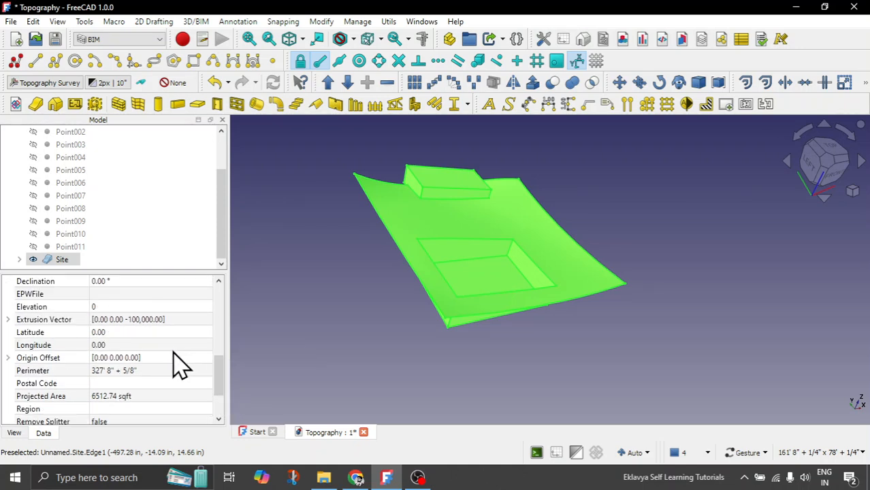
pyautogui.scroll(1, 178, 366)
pyautogui.scroll(2, 178, 365)
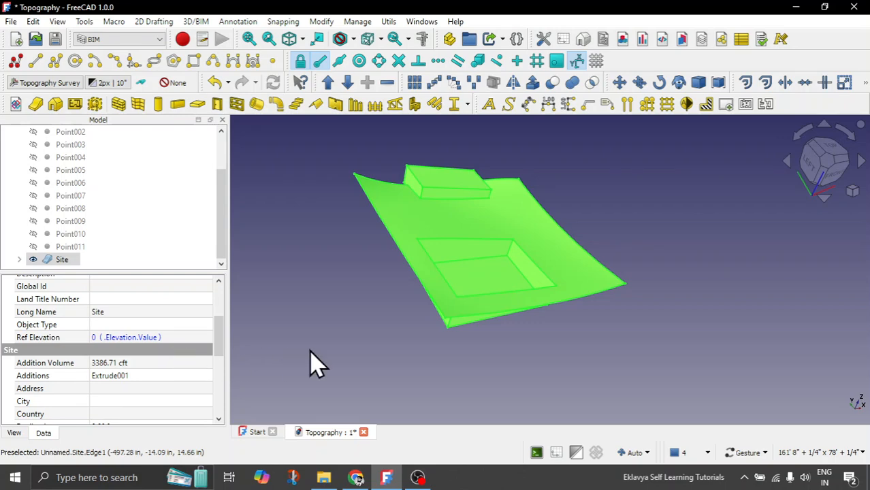
pyautogui.click(343, 337)
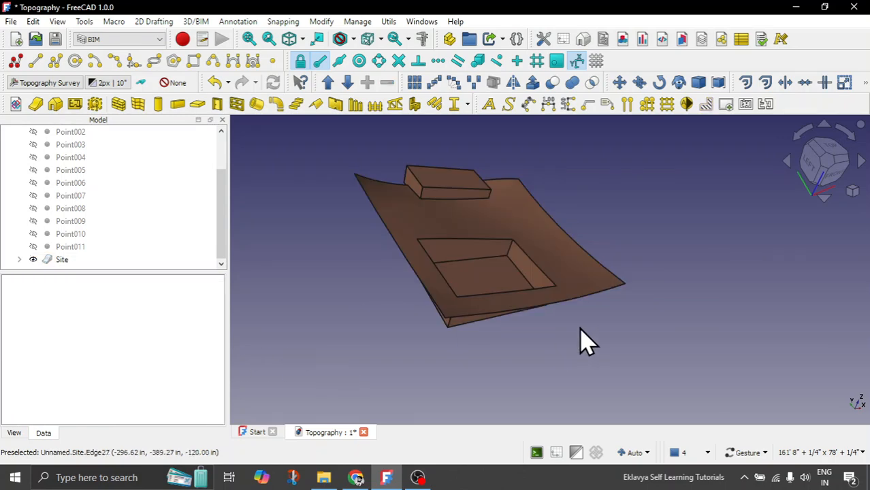
# - Take a last look around the terrain and close the Topography document without saving its changes
pyautogui.moveTo(583, 343); pyautogui.dragTo(435, 358)
pyautogui.moveTo(492, 257); pyautogui.dragTo(347, 336)
pyautogui.scroll(2, 378, 325)
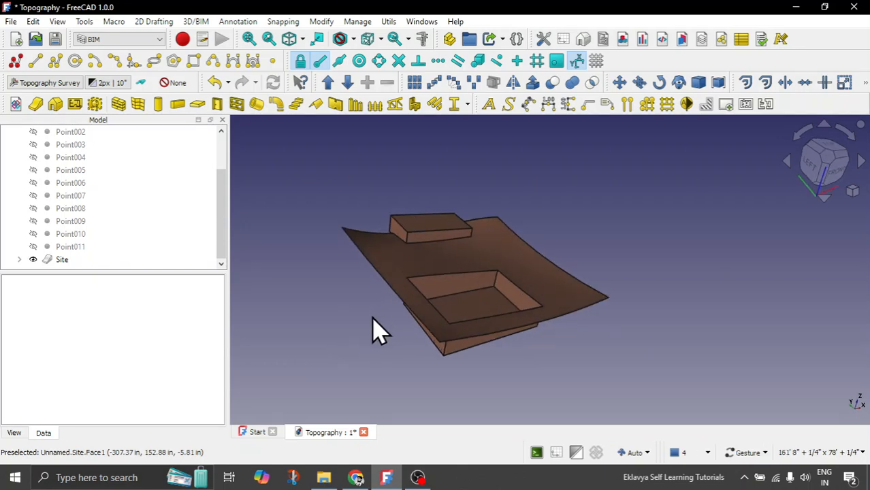
pyautogui.click(364, 432)
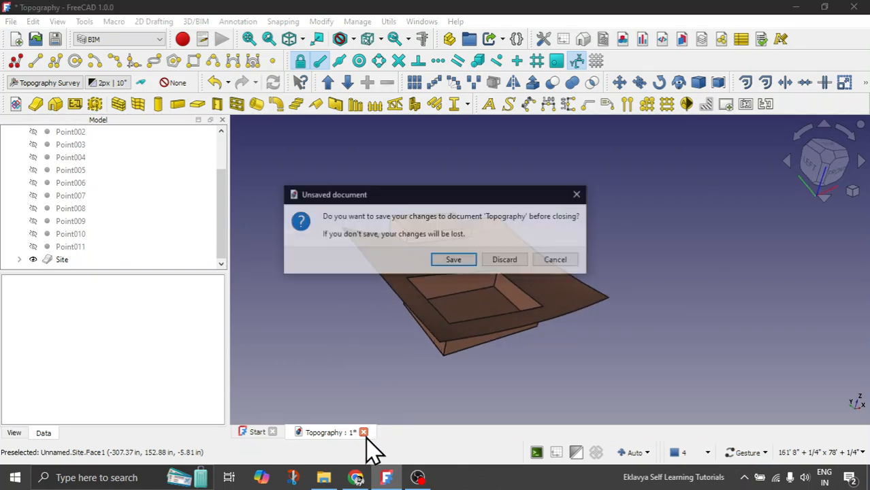
pyautogui.click(506, 266)
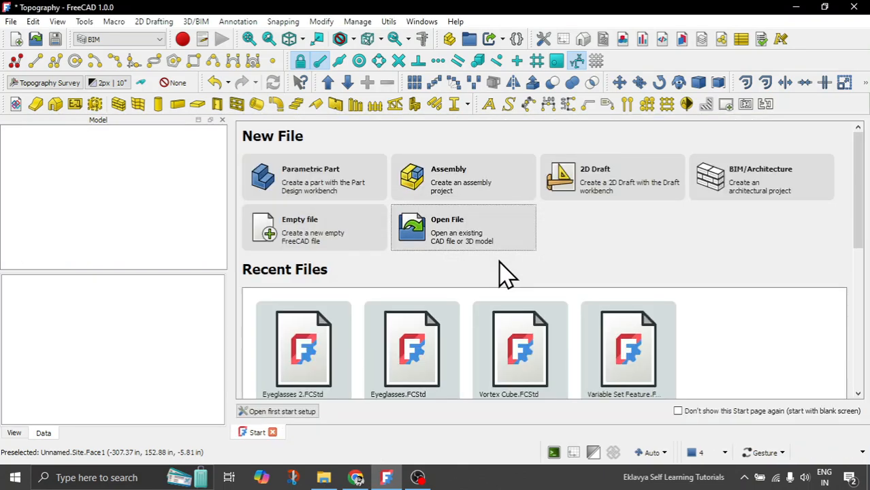
# - Create a new empty document and use the BIM workbench for it
pyautogui.click(303, 232)
pyautogui.scroll(-10, 409, 272)
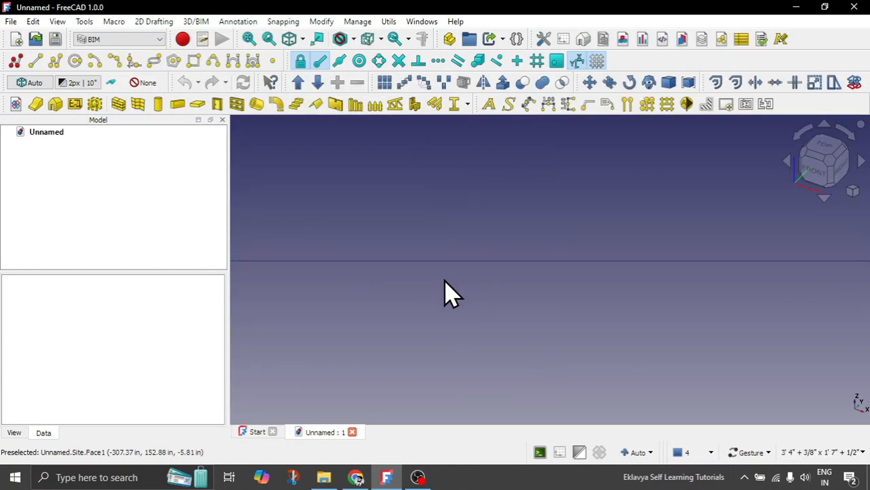
pyautogui.click(106, 41)
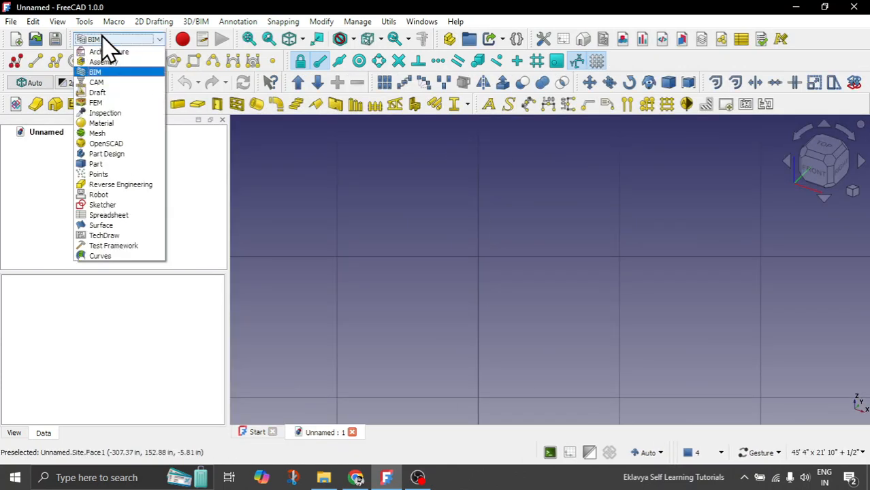
pyautogui.click(109, 73)
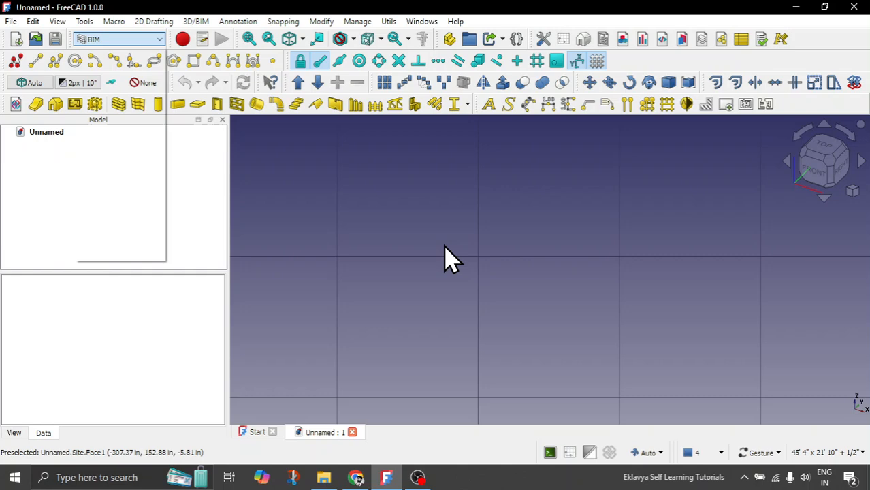
# - Orient the new document to the top view with the working-plane grid displayed
pyautogui.click(824, 158)
pyautogui.click(824, 161)
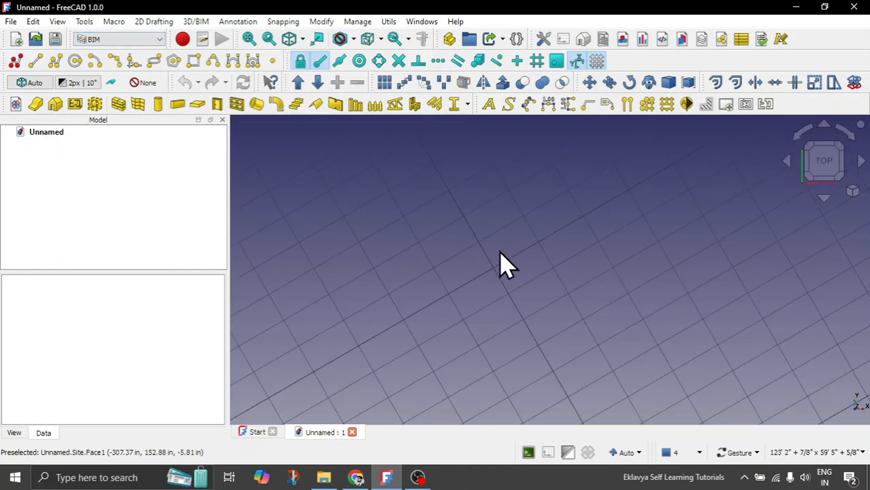
pyautogui.click(597, 61)
pyautogui.click(597, 62)
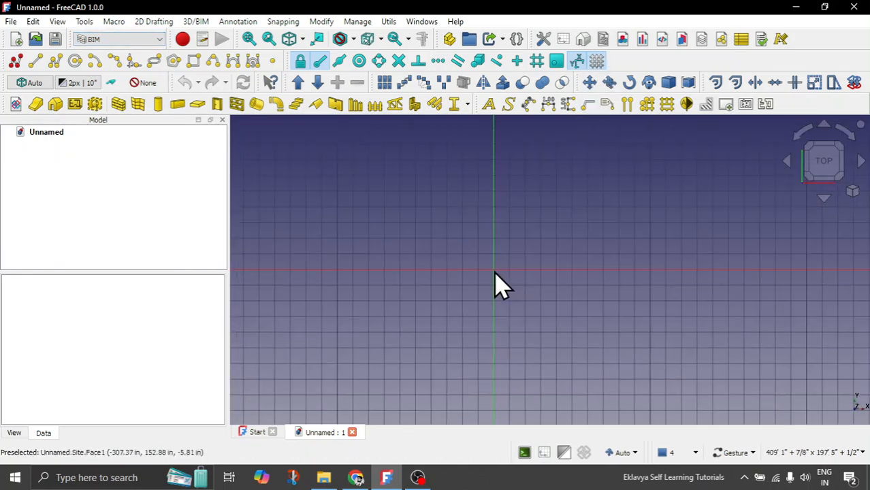
pyautogui.scroll(2, 534, 258)
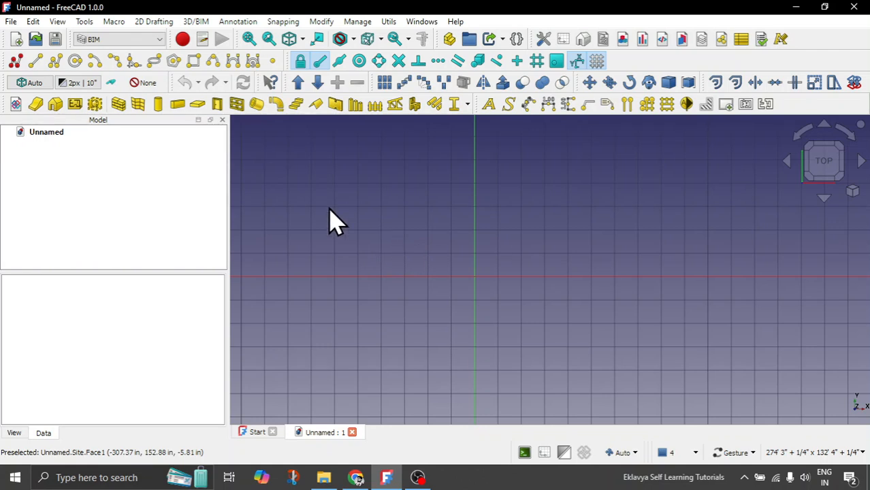
# - Import the image Topography Survey.jpg from the Desktop into the new document
pyautogui.click(11, 22)
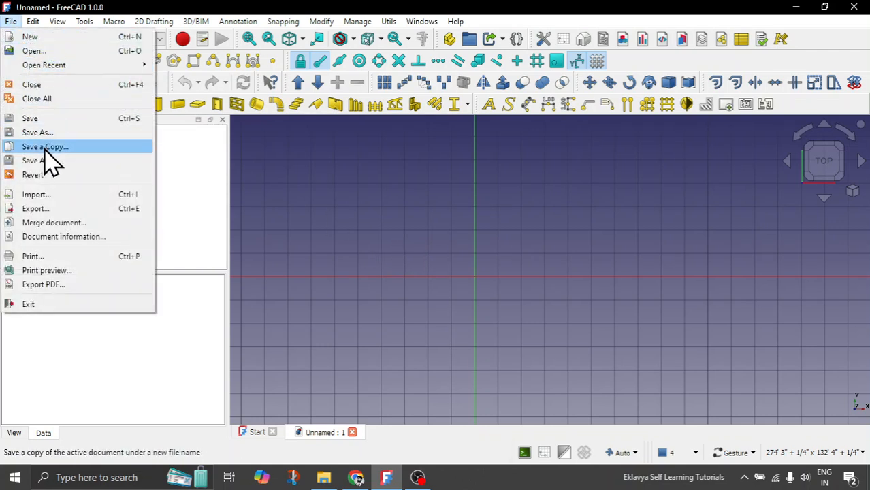
pyautogui.click(48, 197)
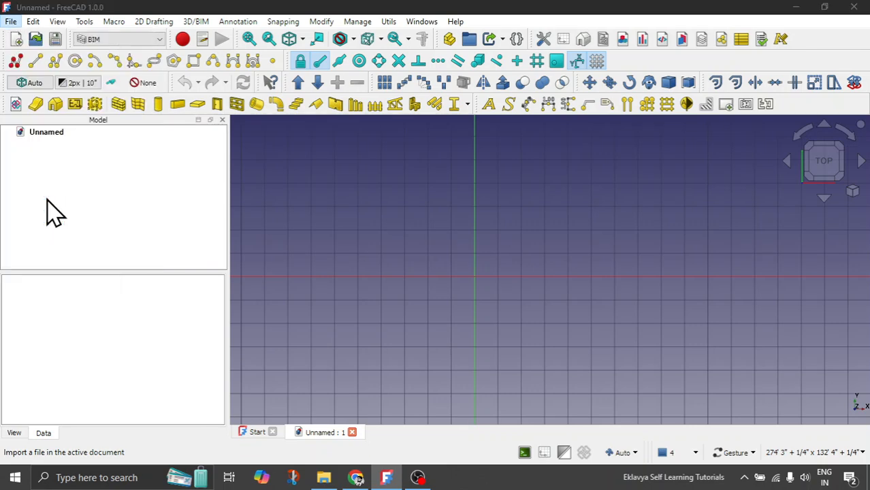
pyautogui.click(231, 133)
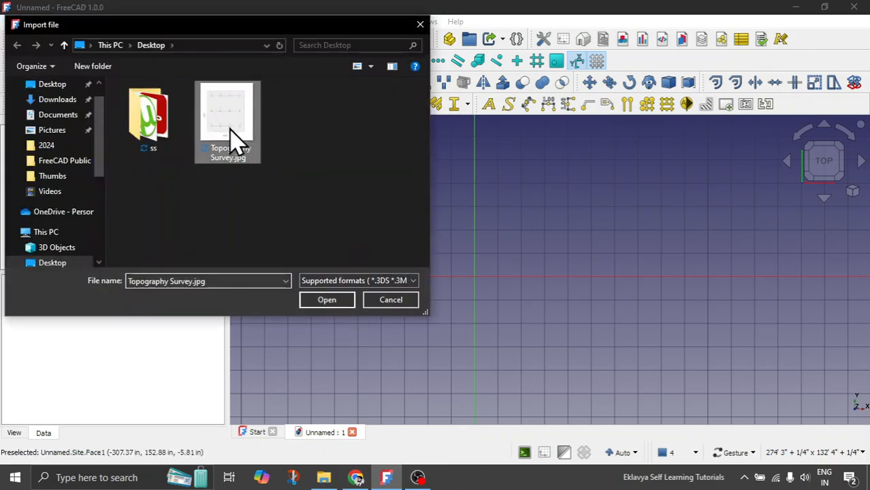
pyautogui.click(325, 304)
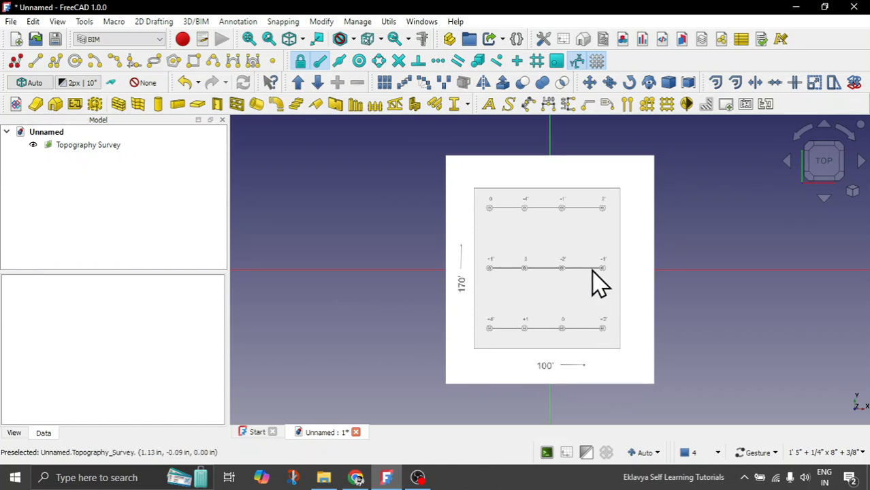
# - Examine the level points and the overall plot dimensions on the imported survey image
pyautogui.scroll(3, 592, 271)
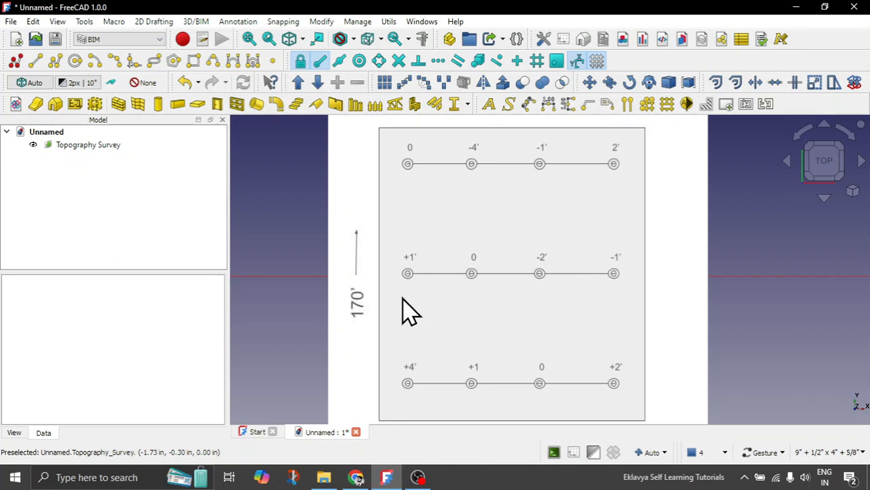
pyautogui.scroll(-3, 402, 312)
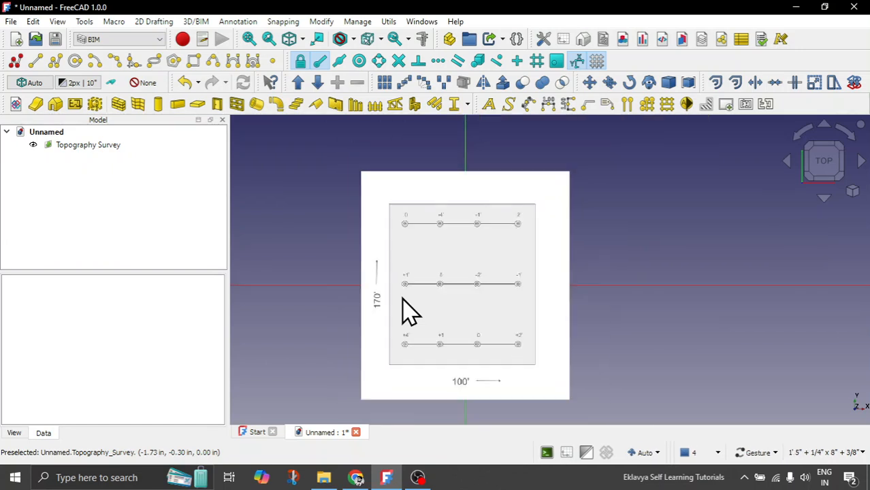
pyautogui.scroll(-1, 414, 280)
pyautogui.scroll(2, 429, 361)
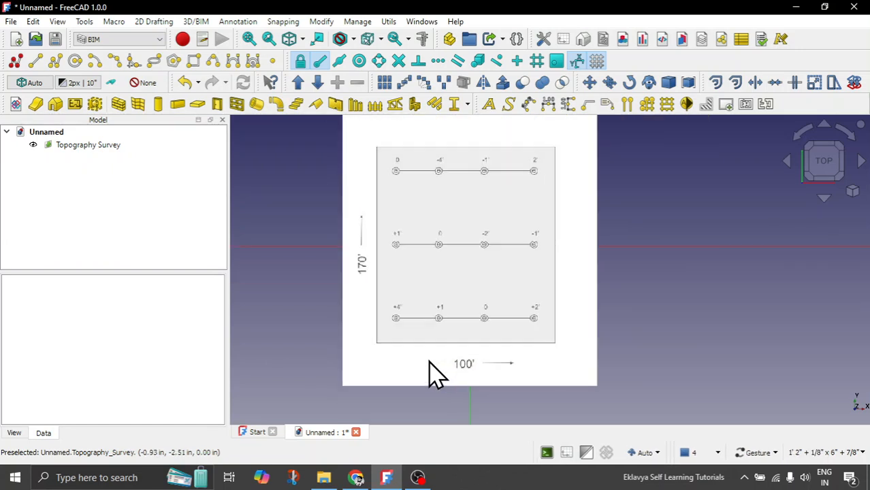
pyautogui.scroll(-1, 429, 361)
pyautogui.scroll(2, 438, 286)
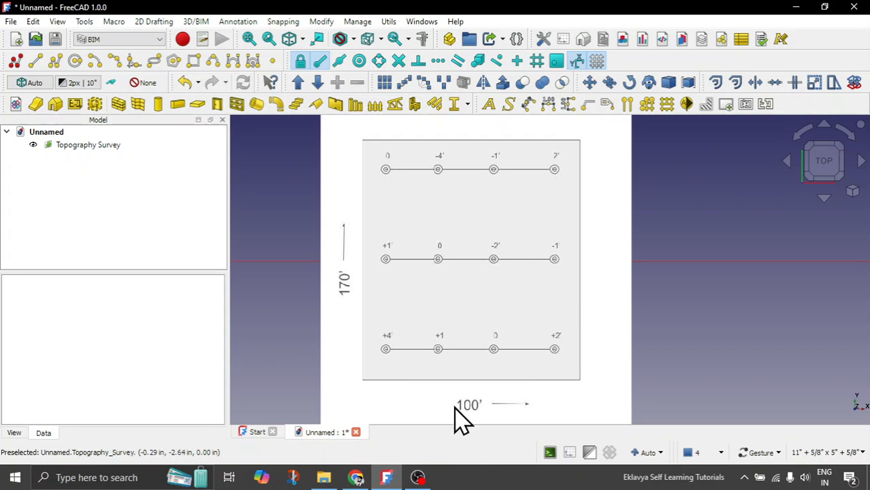
# - Examine the level values marked along the three survey lines and the image's size relative to the working-plane grid
pyautogui.scroll(5, 409, 374)
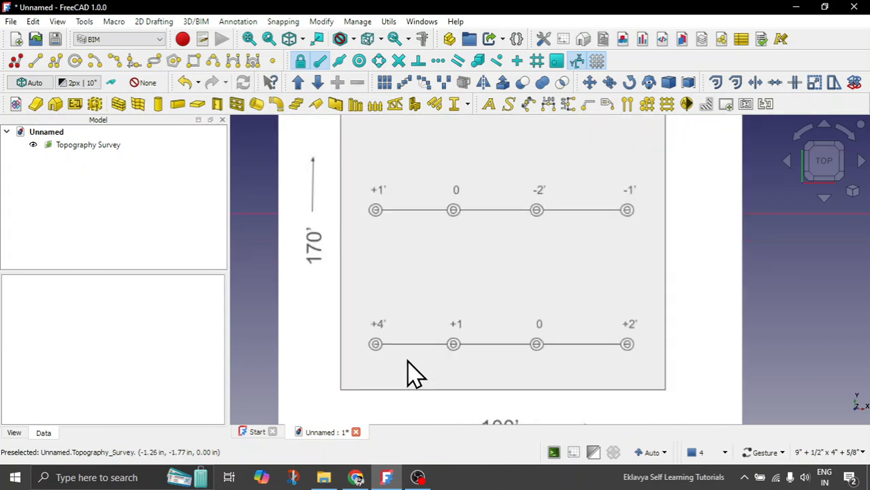
pyautogui.scroll(-2, 383, 364)
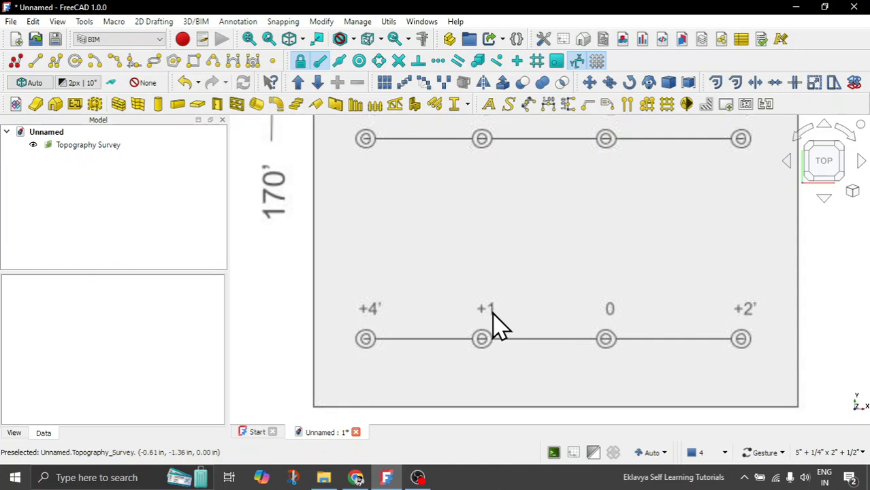
pyautogui.scroll(-1, 627, 385)
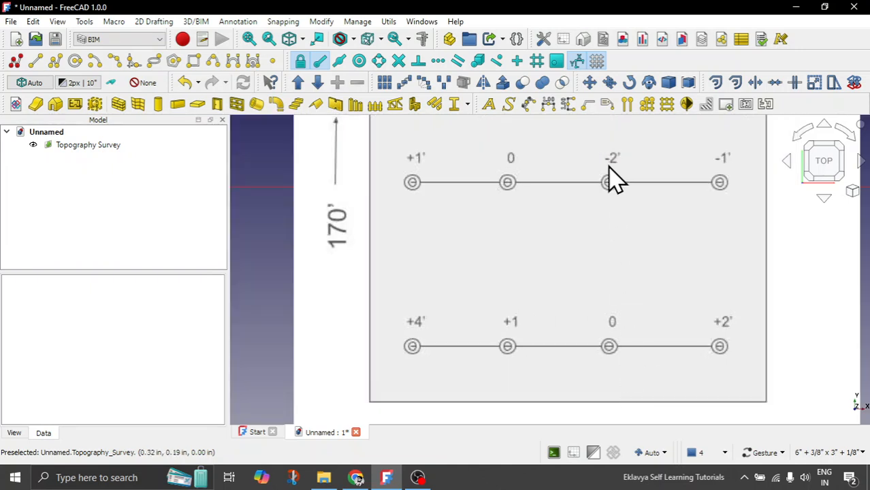
pyautogui.scroll(1, 610, 167)
pyautogui.scroll(-1, 593, 308)
pyautogui.scroll(1, 620, 164)
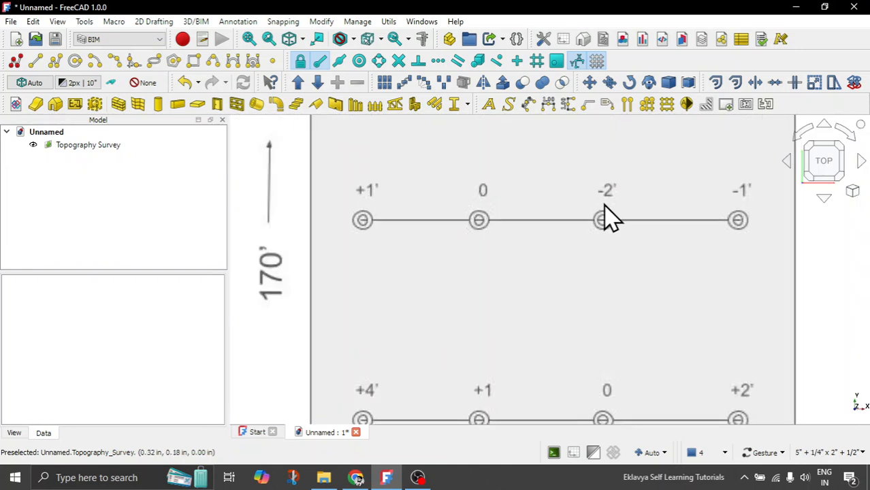
pyautogui.scroll(-2, 544, 356)
pyautogui.scroll(-1, 524, 331)
pyautogui.scroll(1, 534, 177)
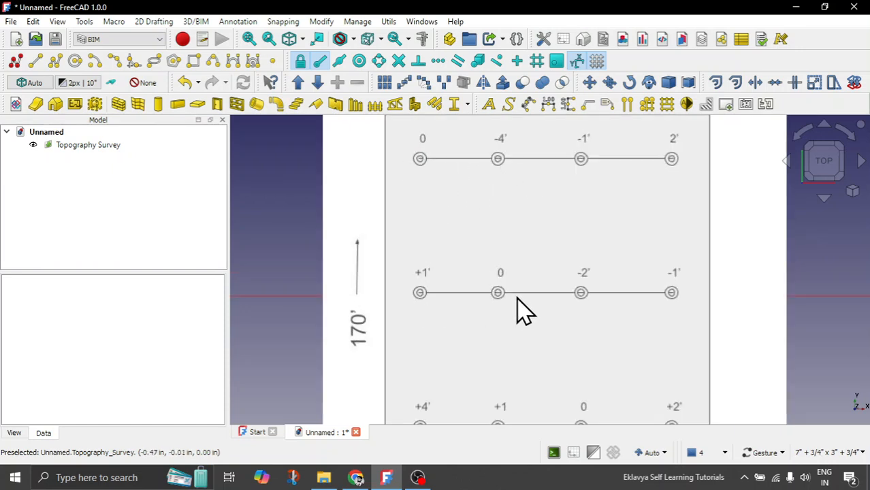
pyautogui.scroll(-2, 436, 249)
pyautogui.scroll(-1, 436, 261)
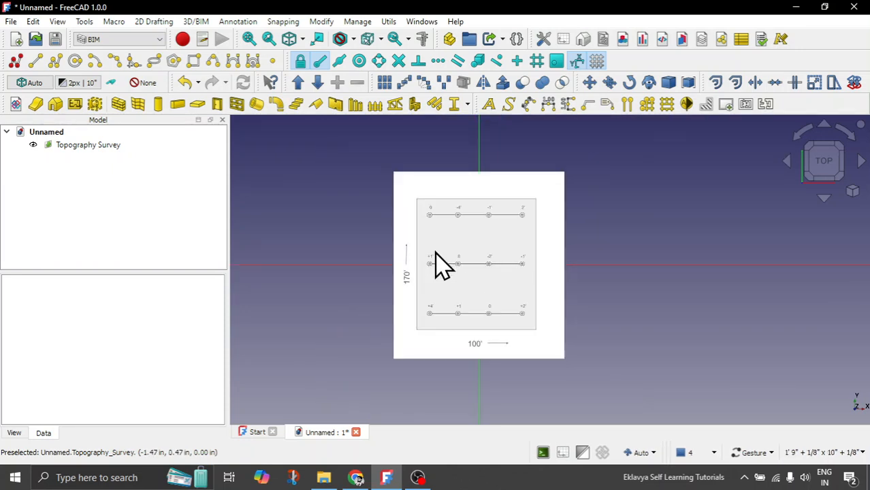
pyautogui.scroll(-15, 509, 276)
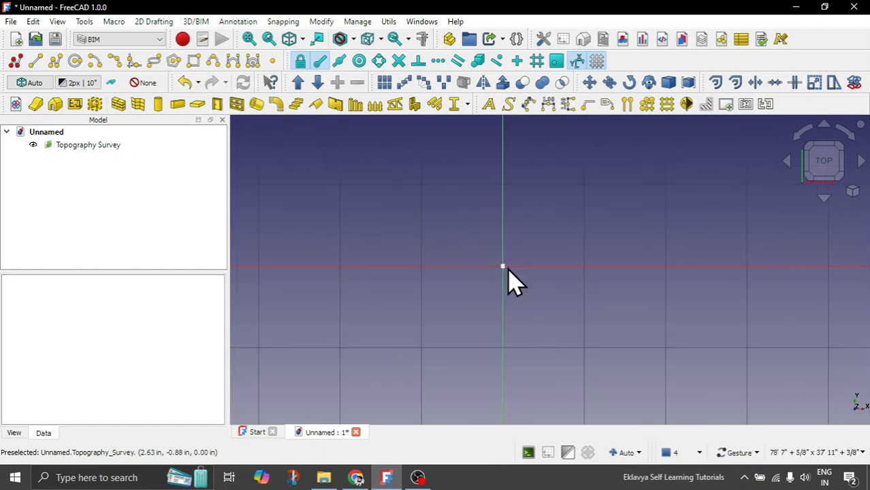
pyautogui.scroll(8, 515, 282)
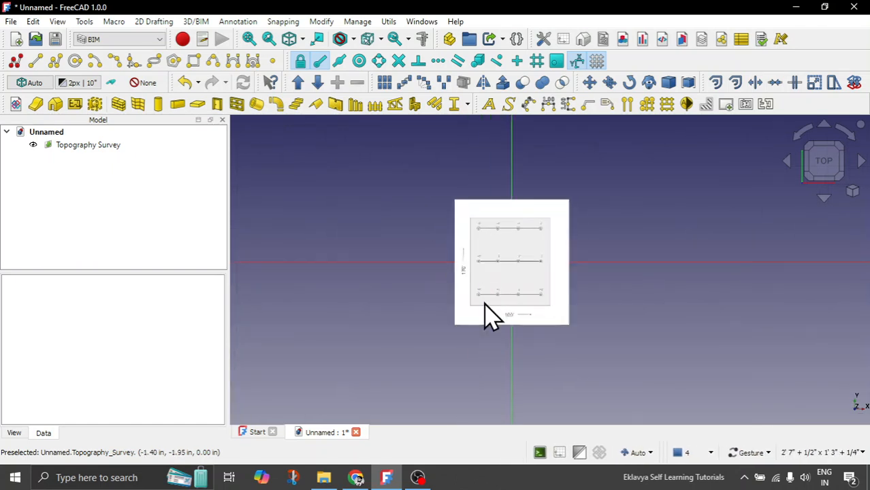
pyautogui.scroll(4, 550, 303)
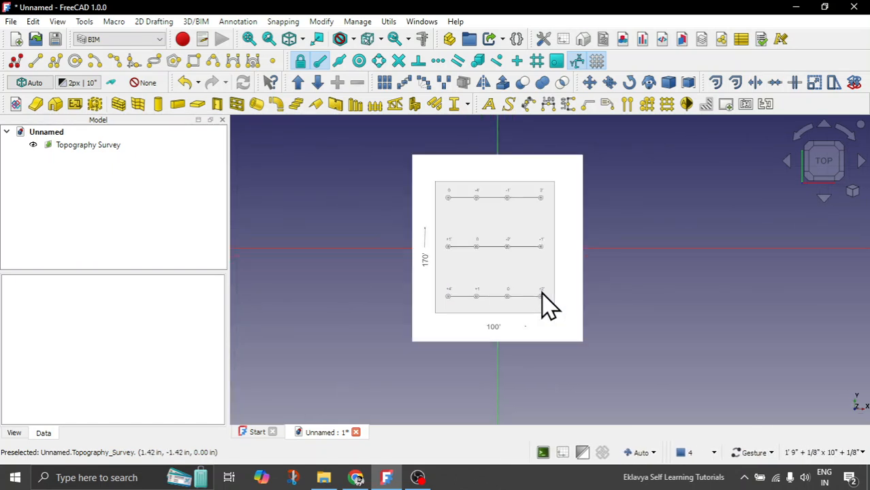
pyautogui.scroll(-3, 450, 307)
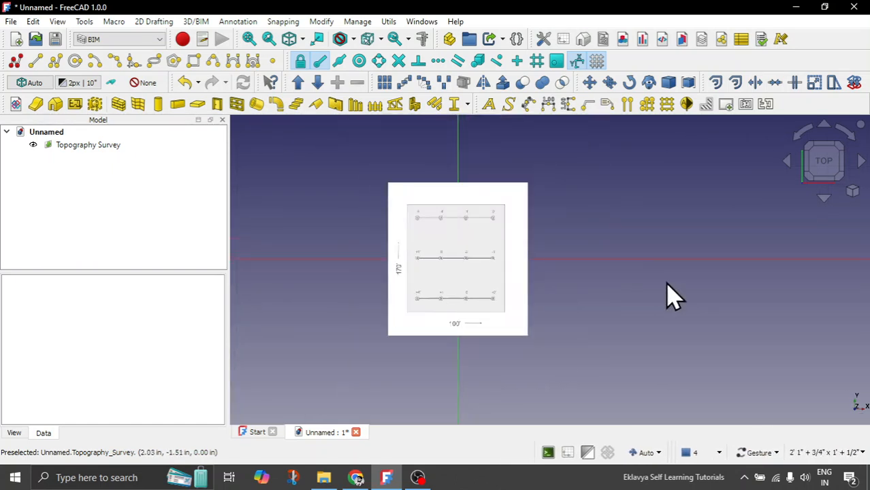
# - Start calibrating the Topography Survey image and mark the plot's bottom edge from its lower-left to lower-right corner as reference
pyautogui.click(93, 146)
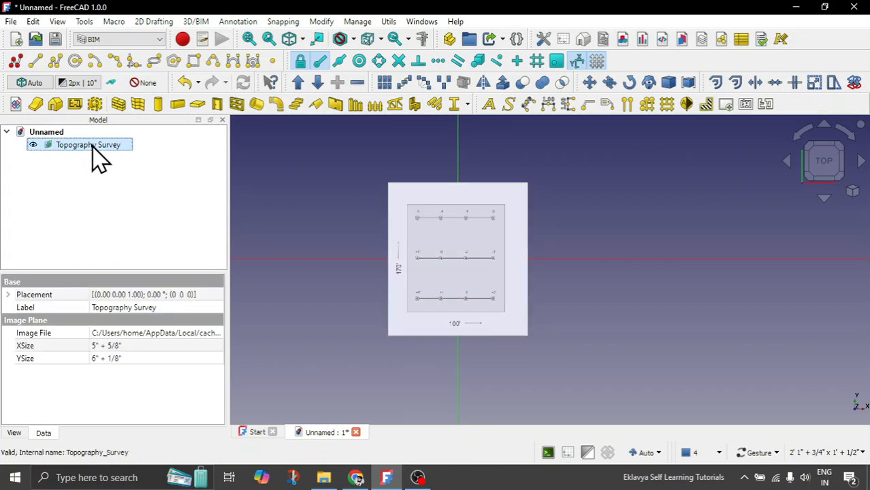
pyautogui.doubleClick(93, 145)
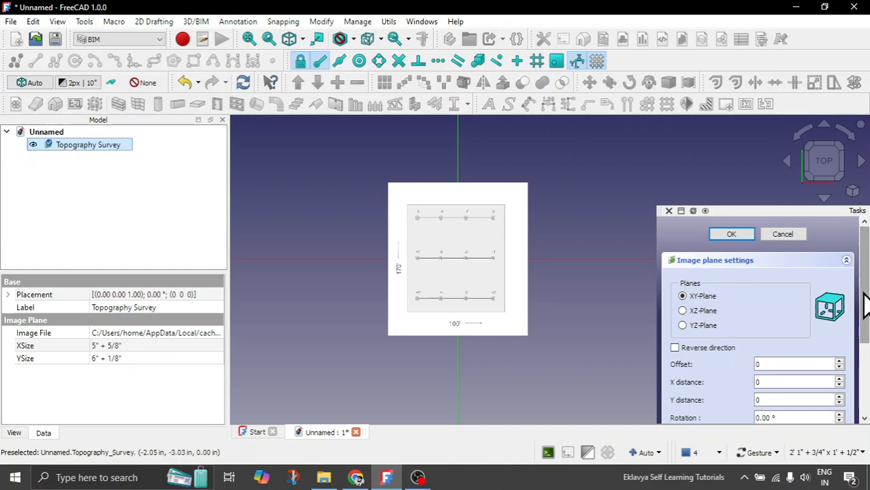
pyautogui.moveTo(864, 305); pyautogui.dragTo(864, 368)
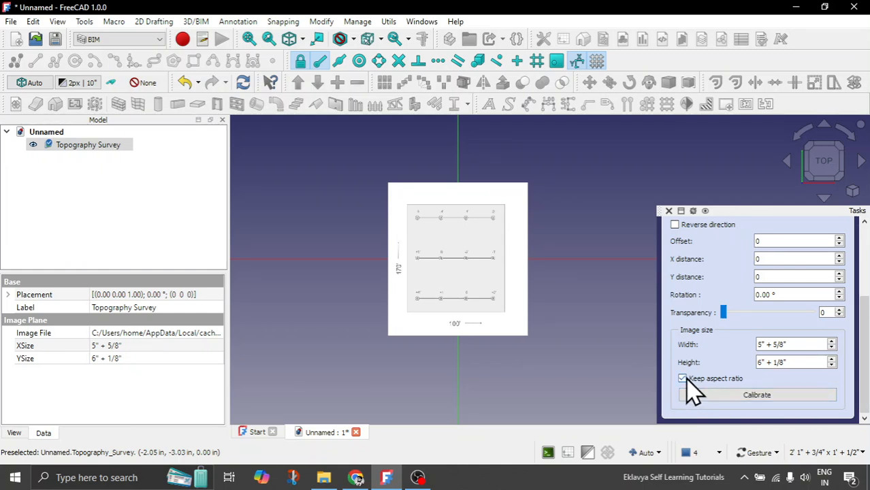
pyautogui.click(762, 397)
pyautogui.scroll(5, 408, 308)
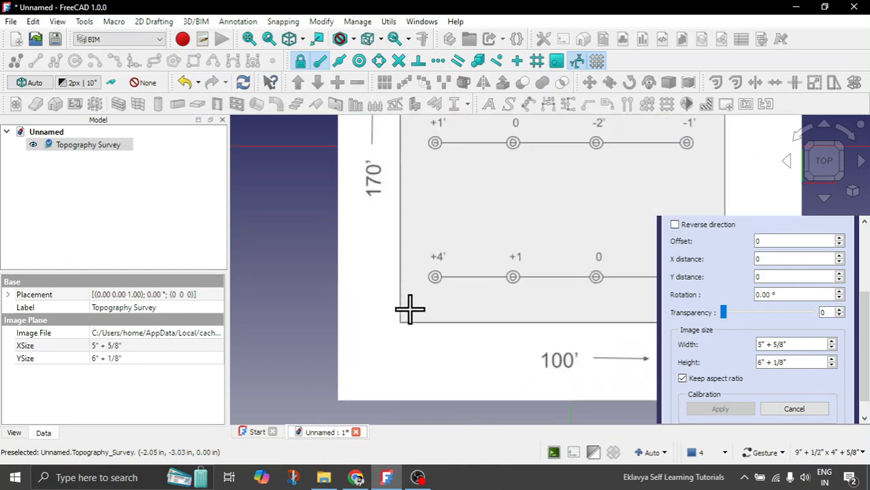
pyautogui.scroll(-2, 397, 327)
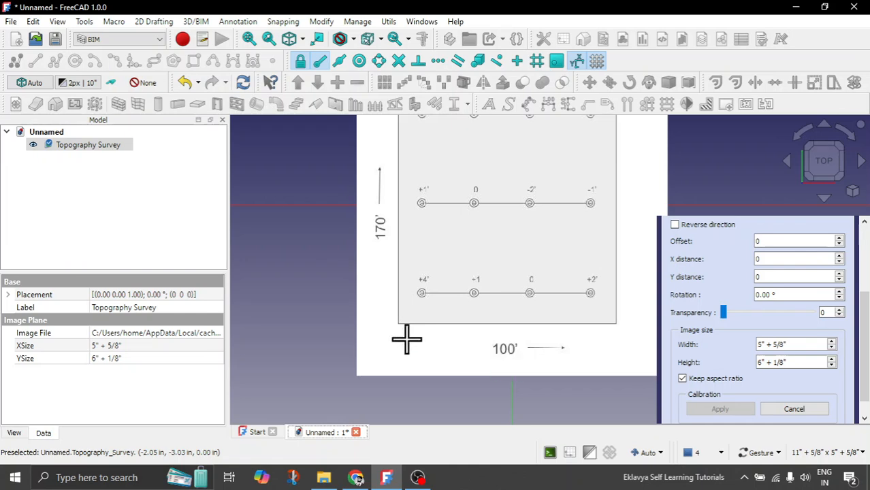
pyautogui.scroll(8, 395, 322)
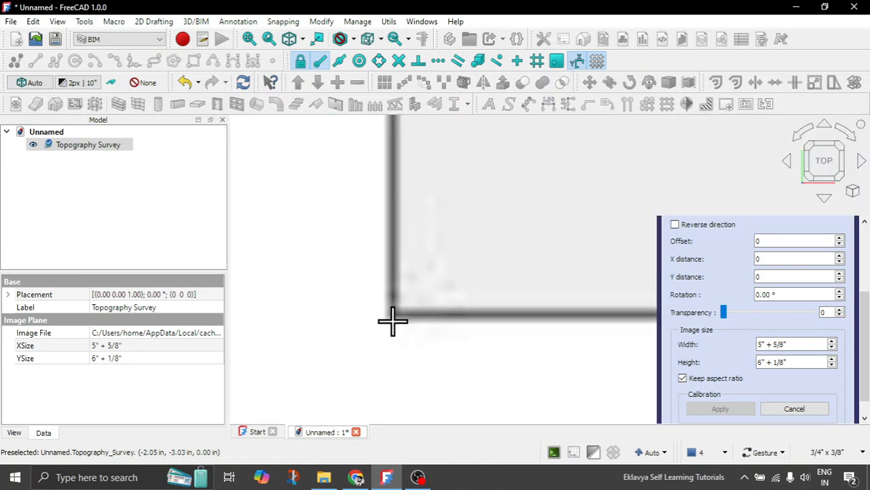
pyautogui.click(391, 313)
pyautogui.scroll(-8, 315, 353)
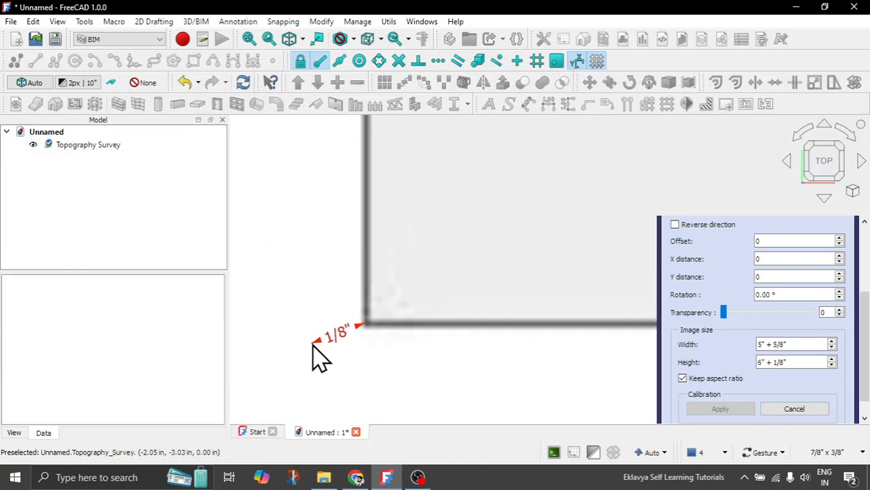
pyautogui.scroll(8, 502, 359)
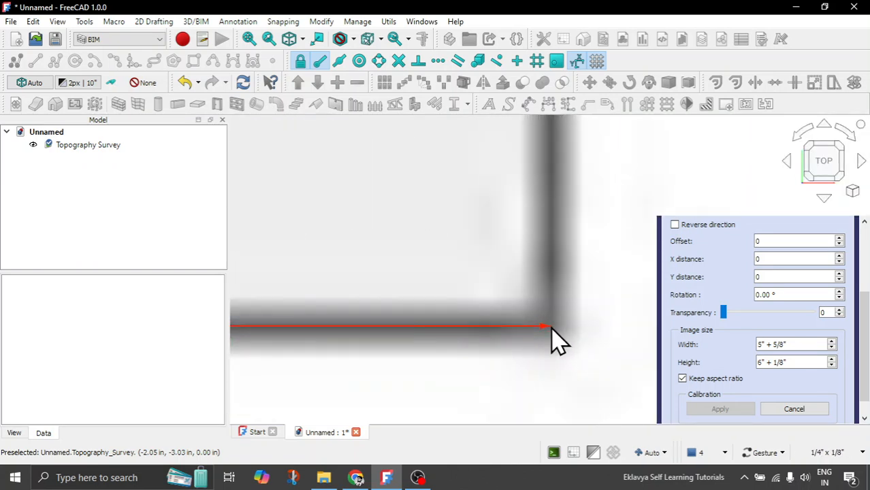
pyautogui.click(551, 327)
# - Set the calibration distance to 100' with the aspect ratio kept, and accept the image plane settings
pyautogui.scroll(-3, 555, 338)
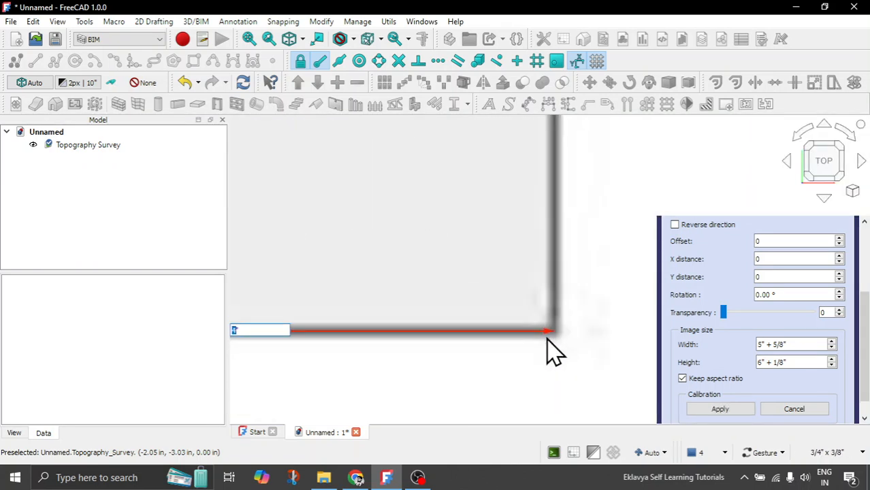
pyautogui.scroll(-3, 553, 350)
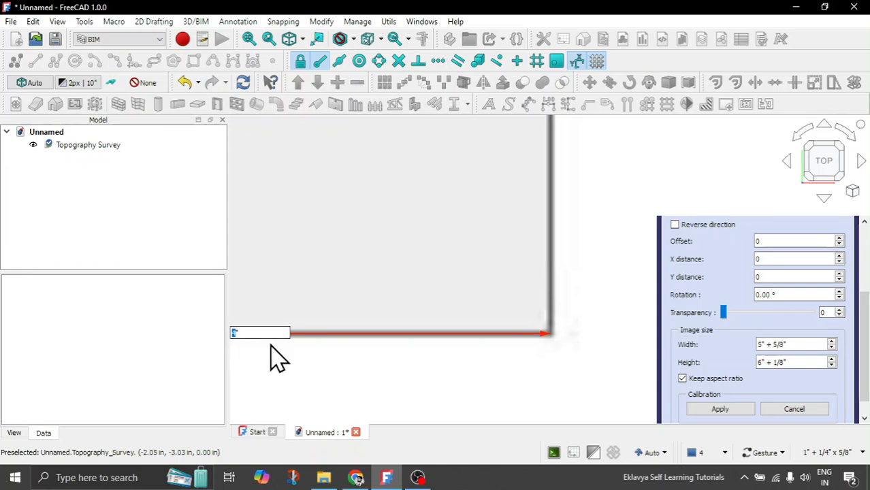
pyautogui.scroll(-3, 486, 373)
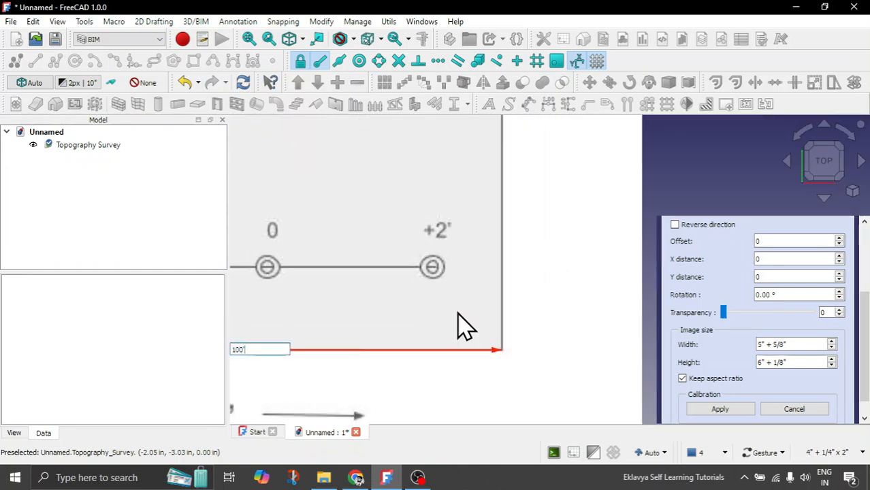
pyautogui.press('Return')
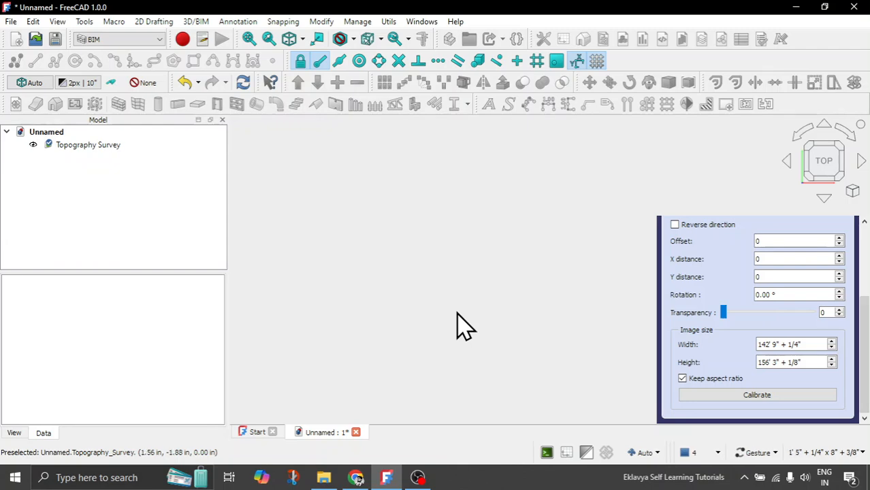
pyautogui.scroll(-10, 459, 327)
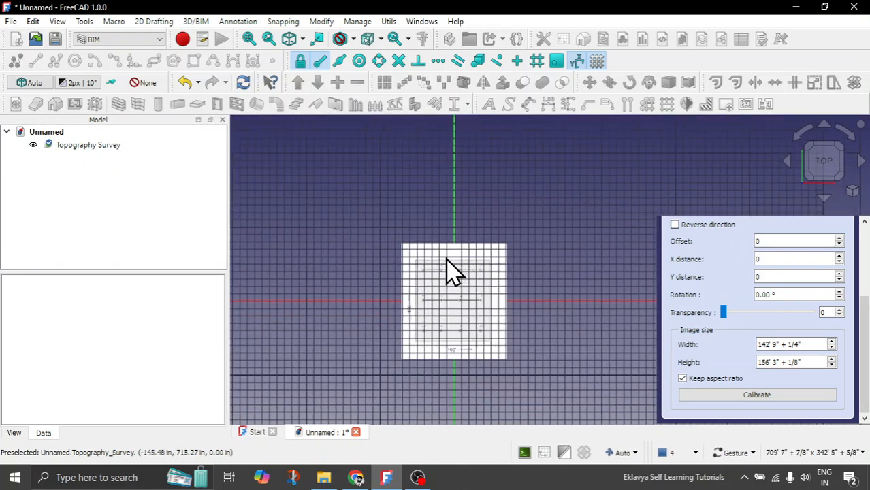
pyautogui.scroll(3, 457, 345)
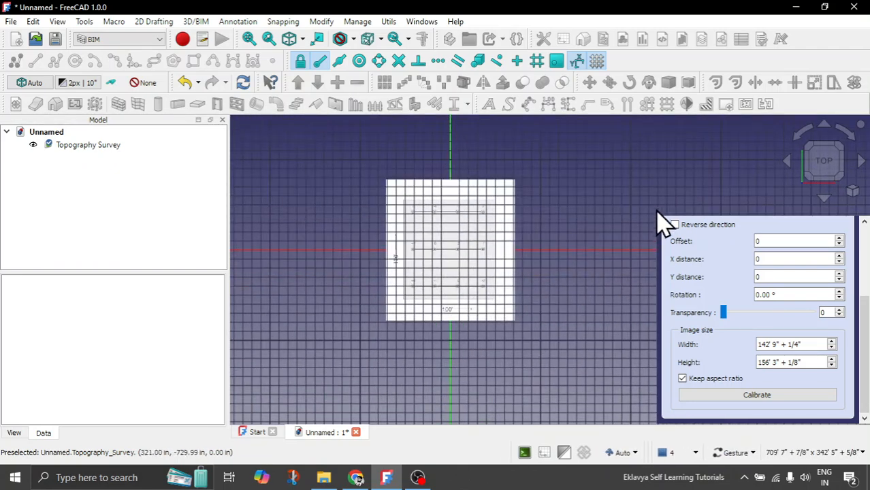
pyautogui.scroll(5, 729, 265)
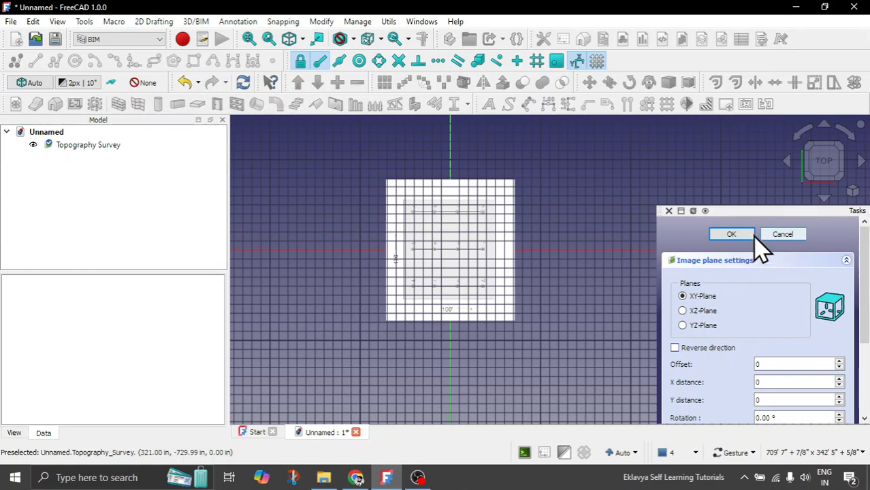
pyautogui.click(733, 233)
# - Hide the working-plane grid and return the calibrated survey image to the top view
pyautogui.moveTo(417, 305); pyautogui.dragTo(496, 320)
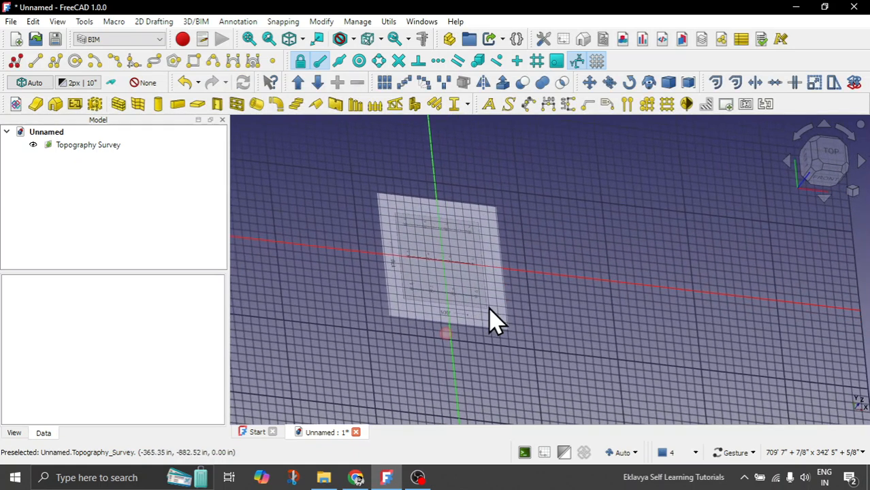
pyautogui.click(599, 63)
pyautogui.moveTo(556, 242); pyautogui.dragTo(543, 266)
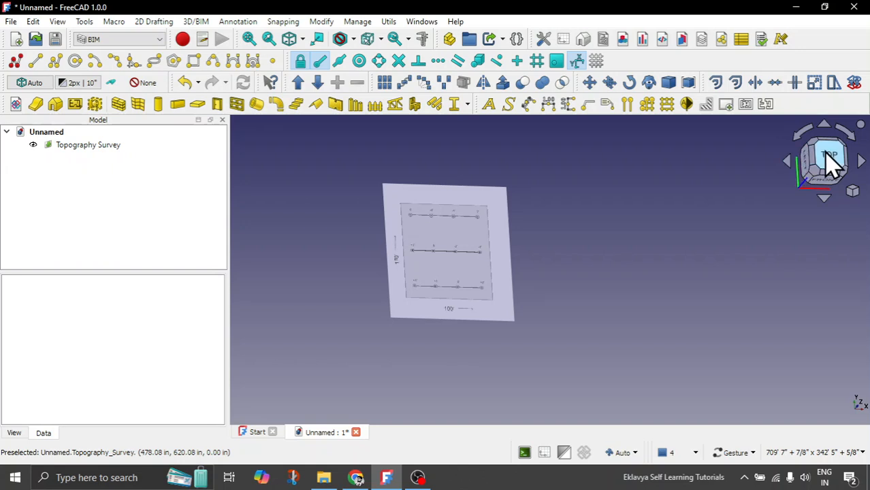
pyautogui.click(830, 160)
pyautogui.scroll(4, 476, 259)
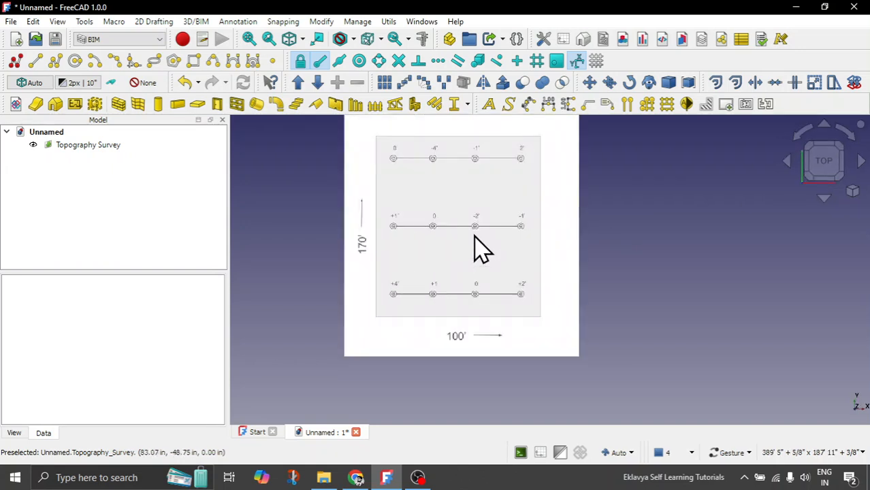
# - Review the survey points and their levels on the calibrated image, from above and in perspective
pyautogui.scroll(-1, 426, 337)
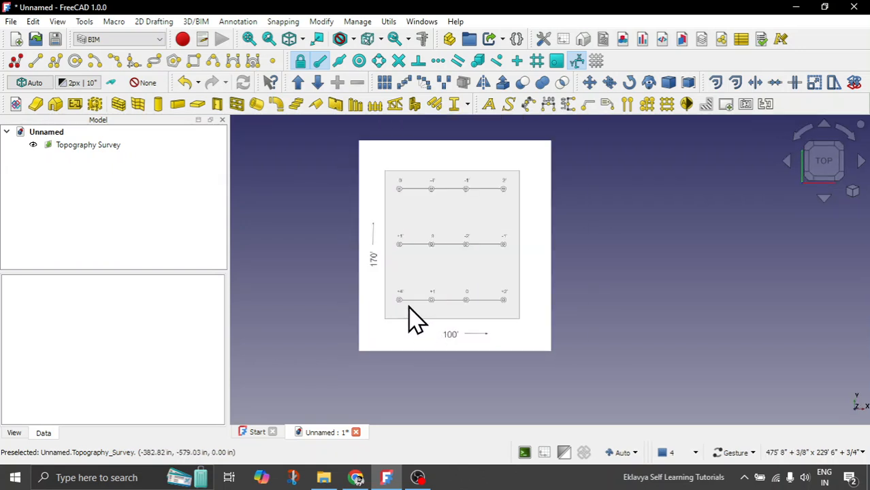
pyautogui.scroll(2, 378, 214)
pyautogui.scroll(-2, 385, 327)
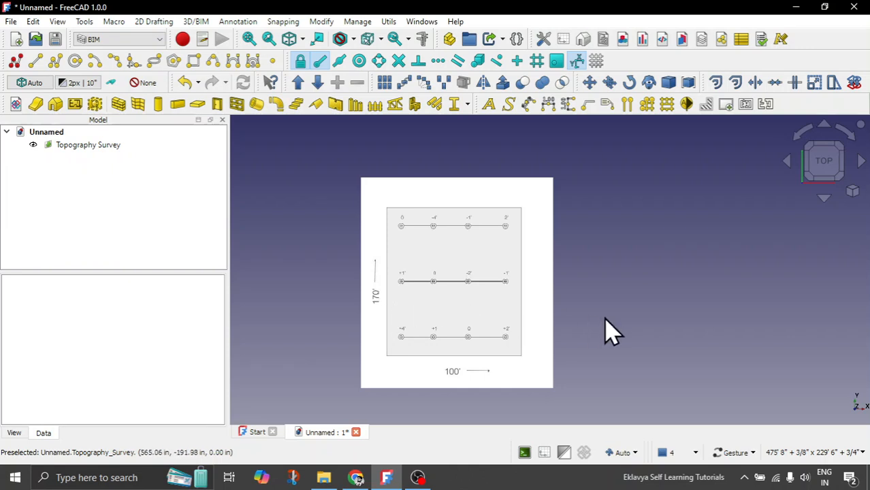
pyautogui.scroll(3, 424, 354)
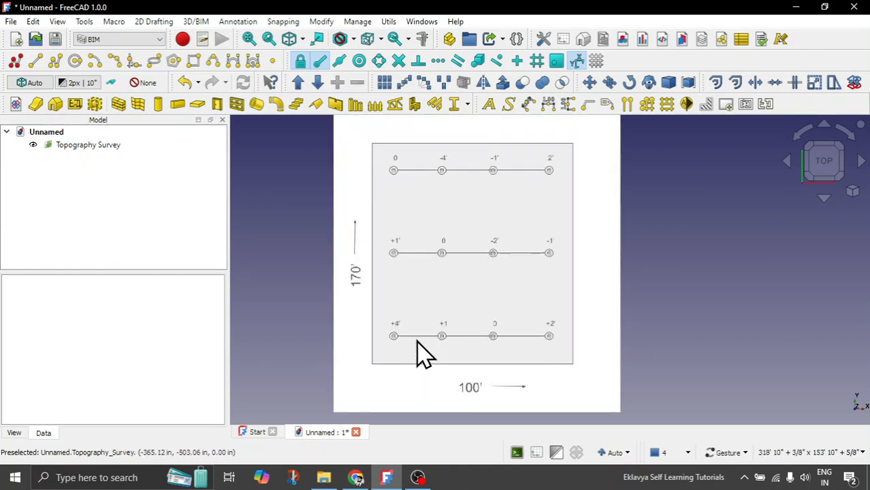
pyautogui.scroll(1, 394, 364)
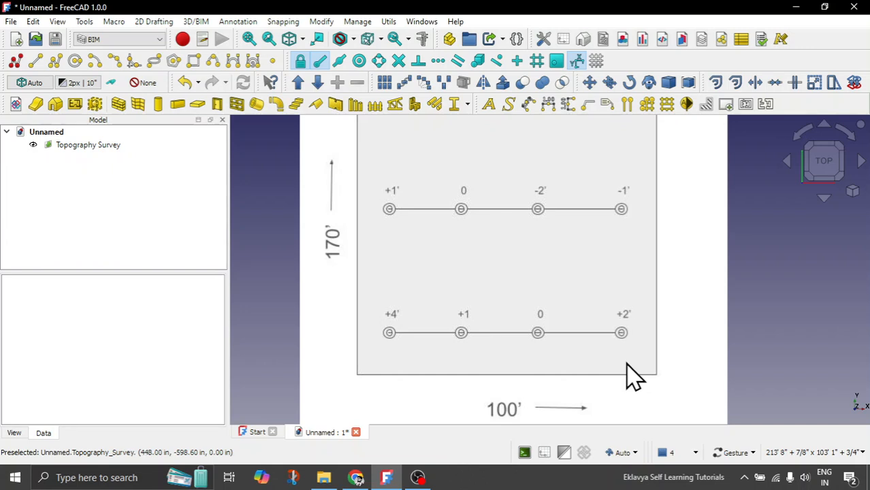
pyautogui.scroll(-2, 436, 354)
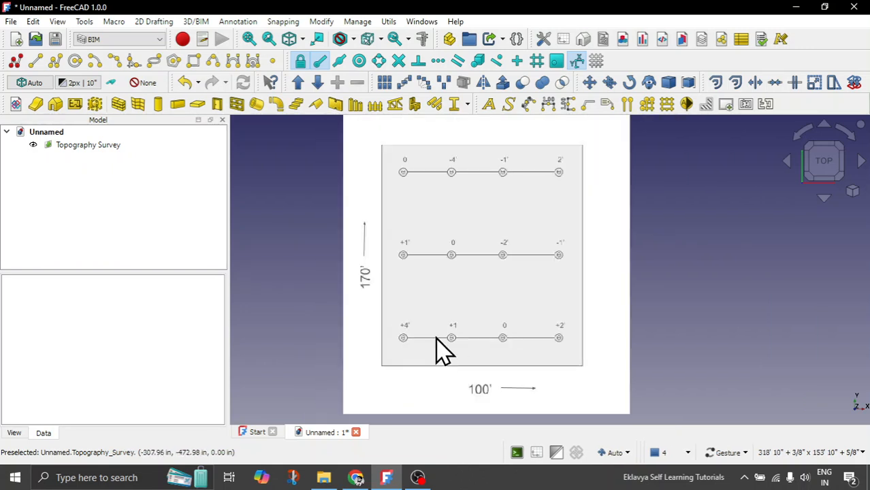
pyautogui.moveTo(481, 350); pyautogui.dragTo(535, 334)
pyautogui.click(828, 166)
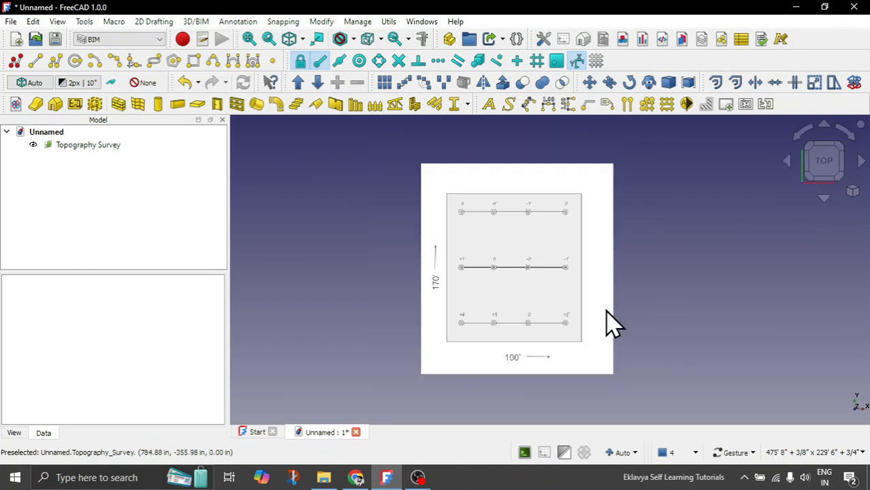
pyautogui.click(112, 39)
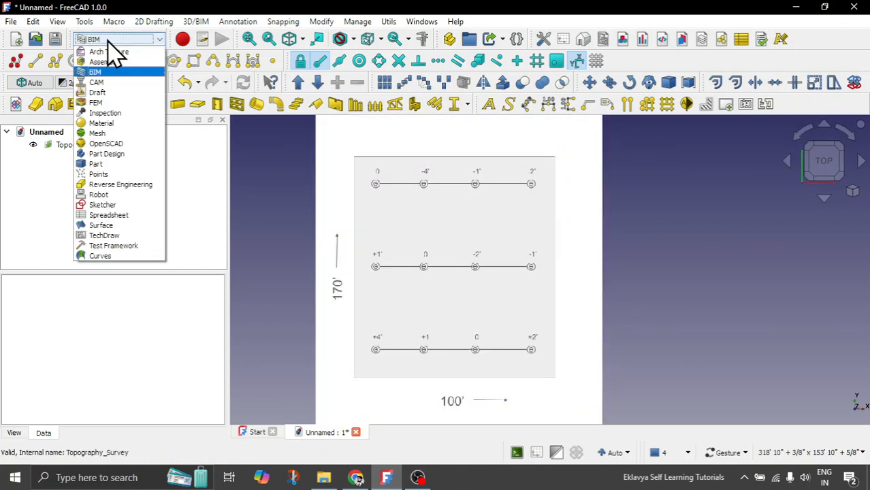
pyautogui.click(521, 31)
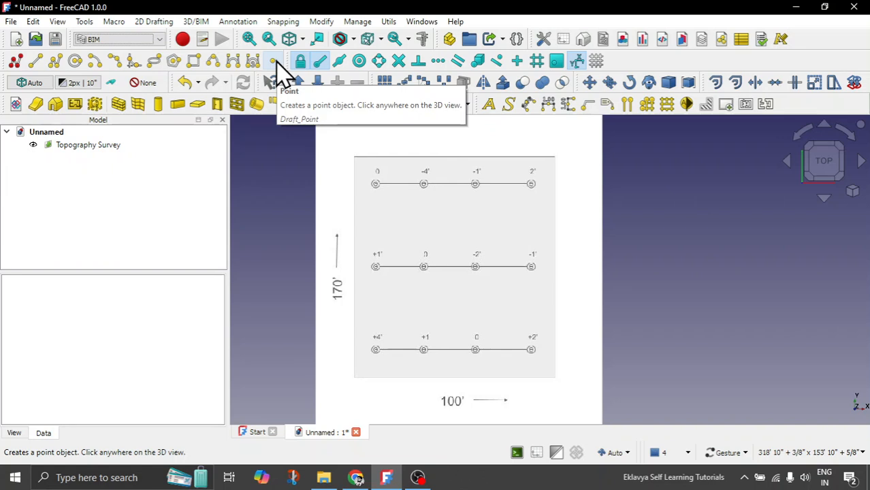
pyautogui.click(155, 22)
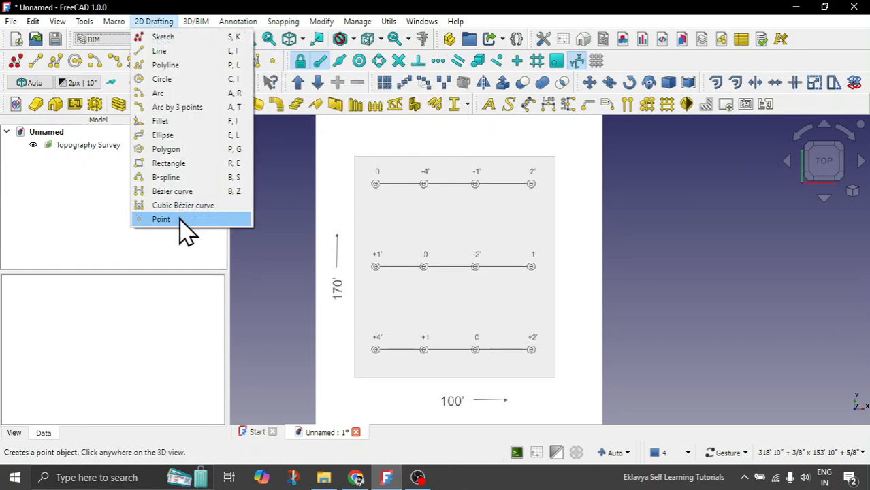
pyautogui.click(203, 220)
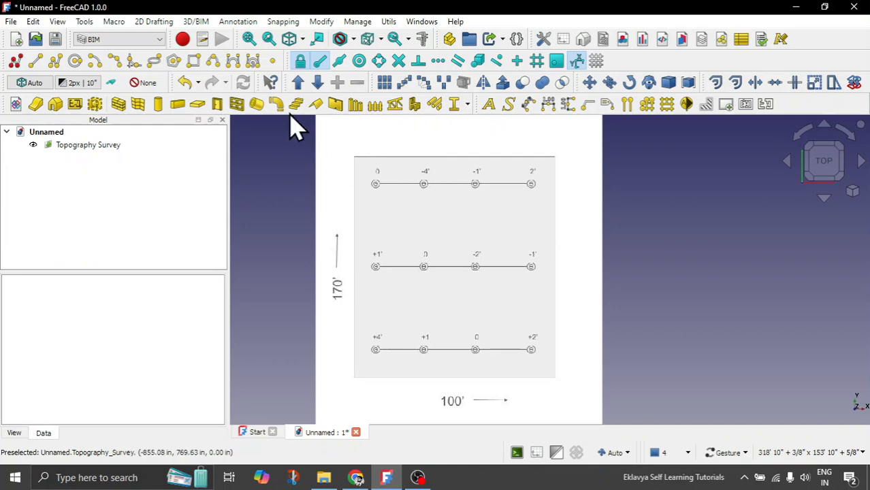
# - Place Draft points at the centres of the +4' and +1 markers in the bottom row of the survey image
pyautogui.click(273, 62)
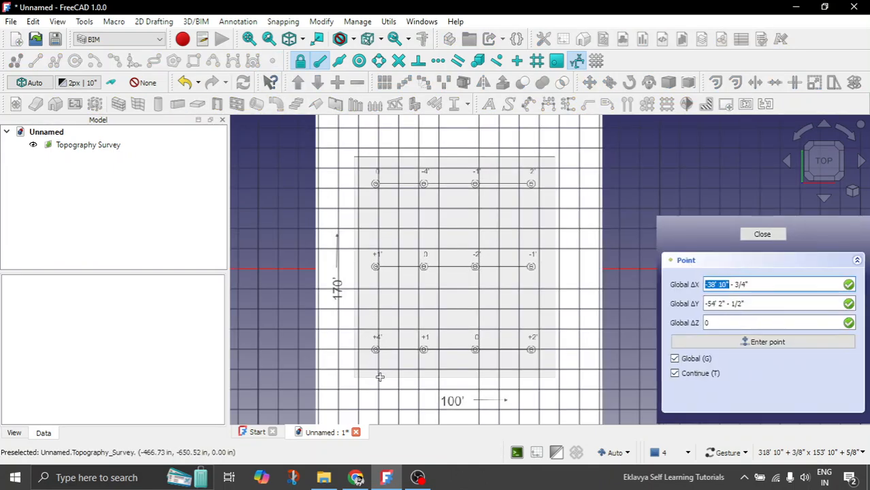
pyautogui.scroll(5, 374, 350)
pyautogui.scroll(3, 374, 311)
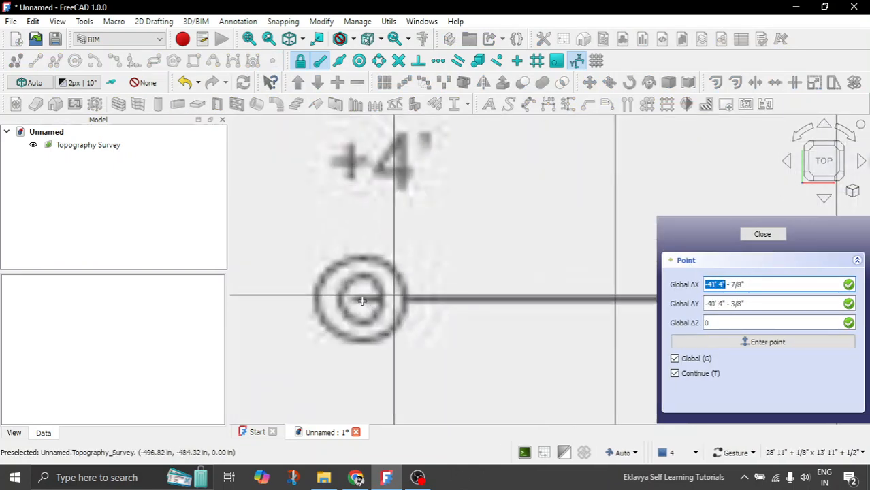
pyautogui.click(360, 300)
pyautogui.scroll(-5, 310, 339)
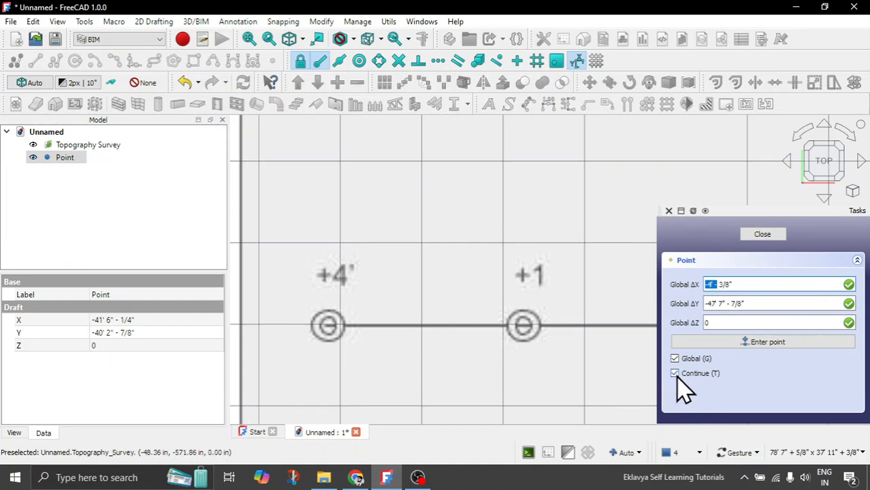
pyautogui.click(522, 327)
# - Place Draft points at the centres of the bottom row's 0 and +2' markers, and end the Point command
pyautogui.scroll(-3, 521, 344)
pyautogui.scroll(3, 517, 343)
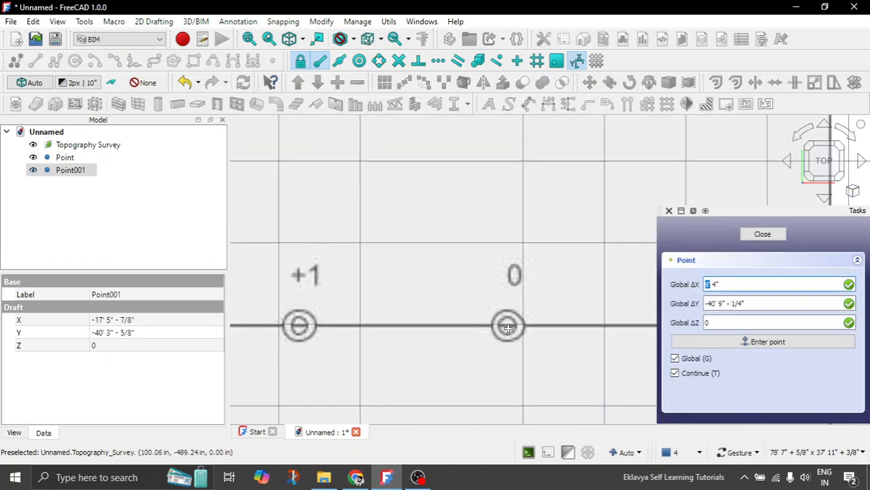
pyautogui.click(507, 328)
pyautogui.scroll(-3, 385, 360)
pyautogui.scroll(3, 542, 340)
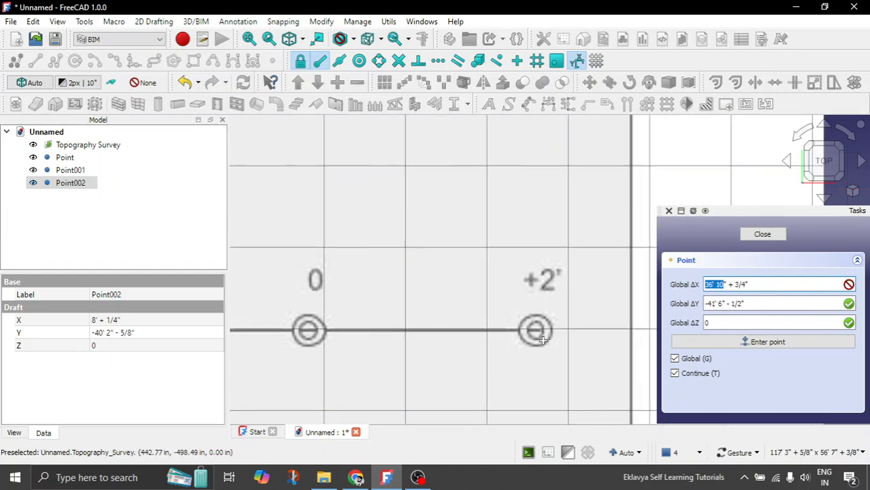
pyautogui.scroll(2, 538, 335)
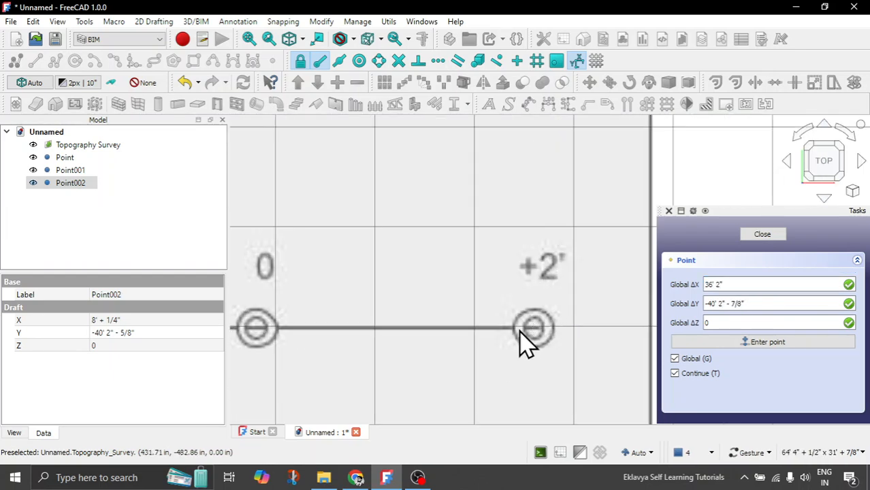
pyautogui.click(521, 340)
pyautogui.scroll(-3, 556, 322)
pyautogui.press('Escape')
pyautogui.scroll(-3, 546, 342)
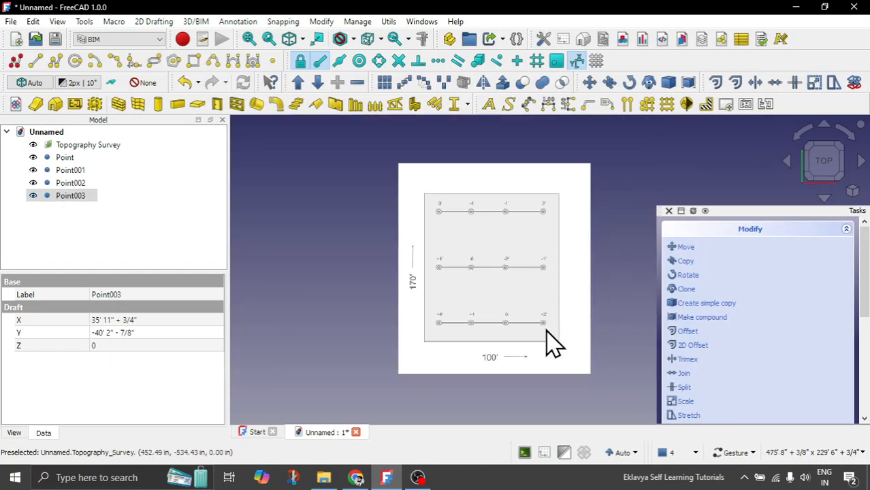
# - Set the Topography Survey image's transparency to 50 and return to its data properties
pyautogui.click(65, 181)
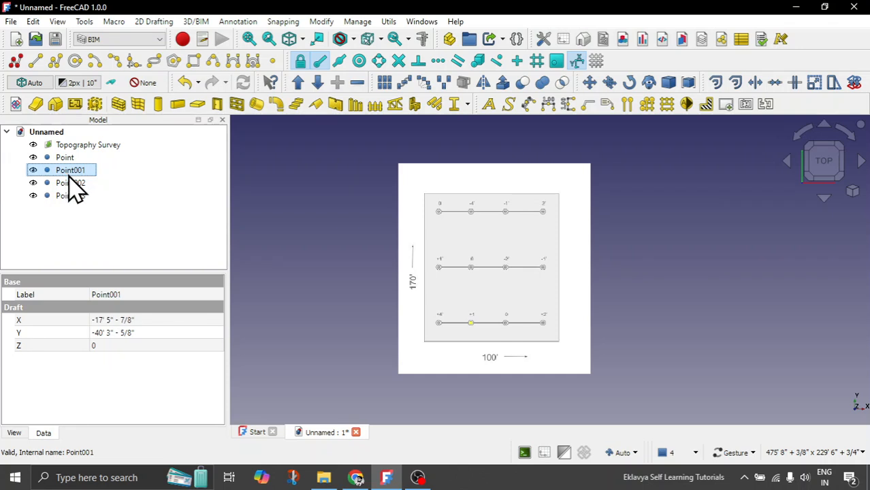
pyautogui.click(83, 146)
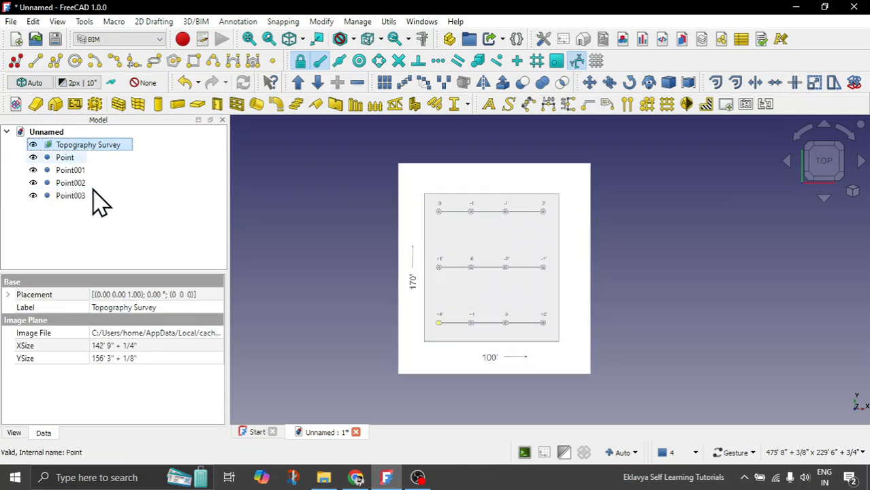
pyautogui.click(14, 434)
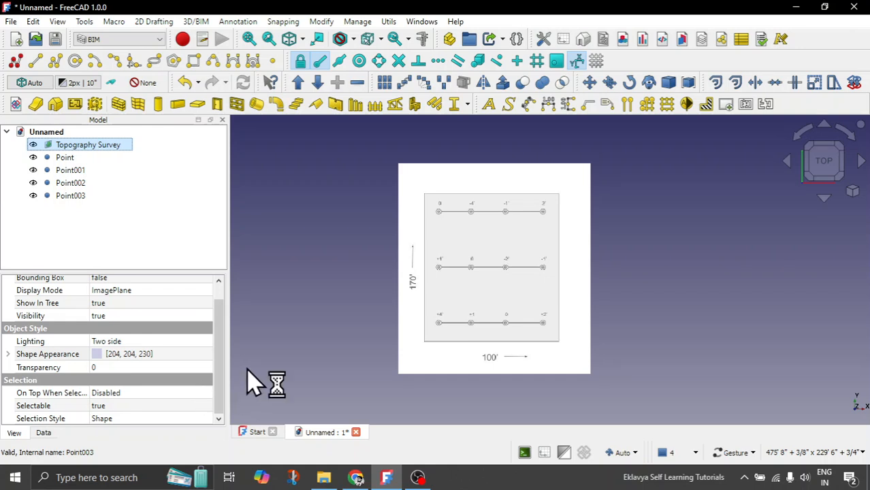
pyautogui.click(112, 368)
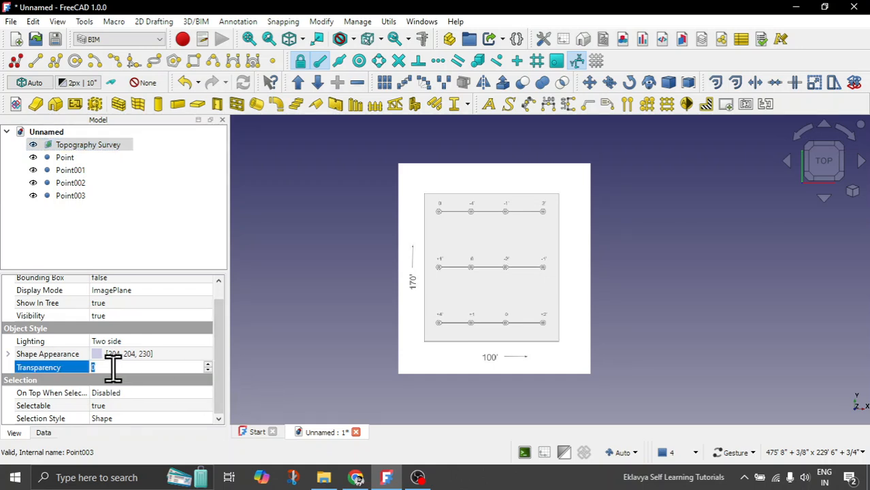
pyautogui.write('50')
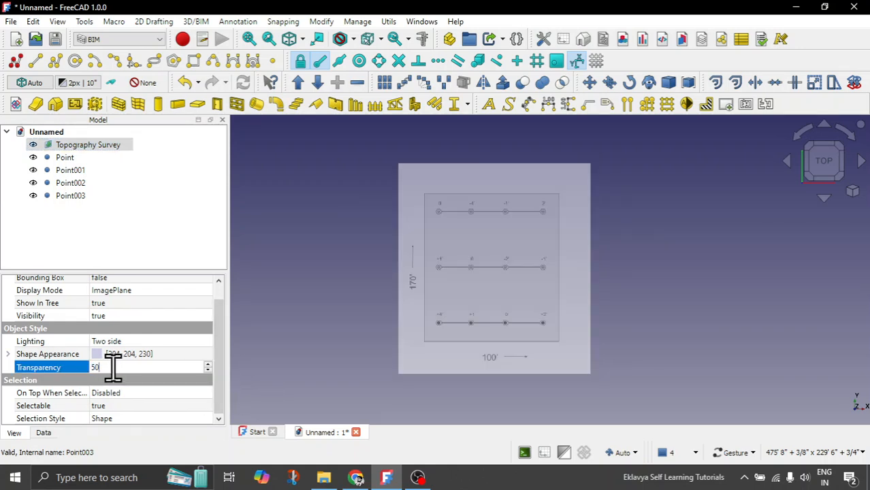
pyautogui.click(55, 433)
pyautogui.click(288, 346)
# - Set the Z coordinate of the point at the bottom row's +4' marker to 4'
pyautogui.scroll(5, 463, 340)
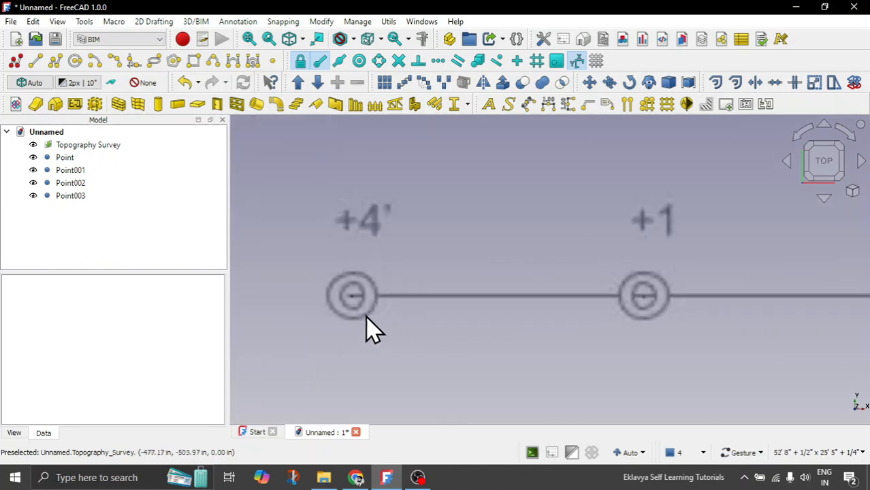
pyautogui.scroll(-5, 383, 353)
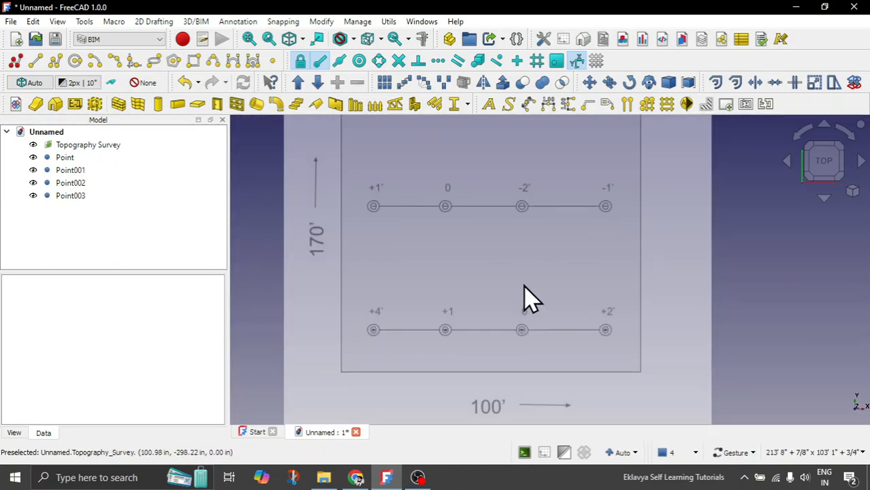
pyautogui.scroll(-2, 524, 297)
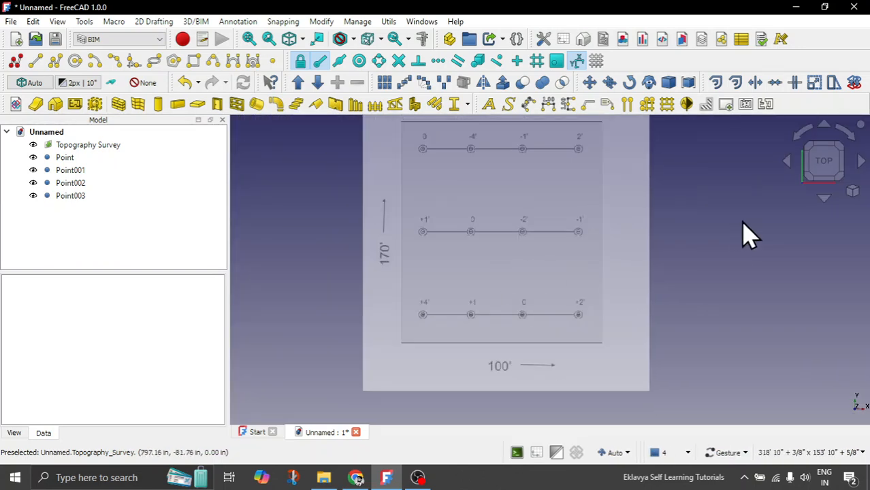
pyautogui.click(825, 184)
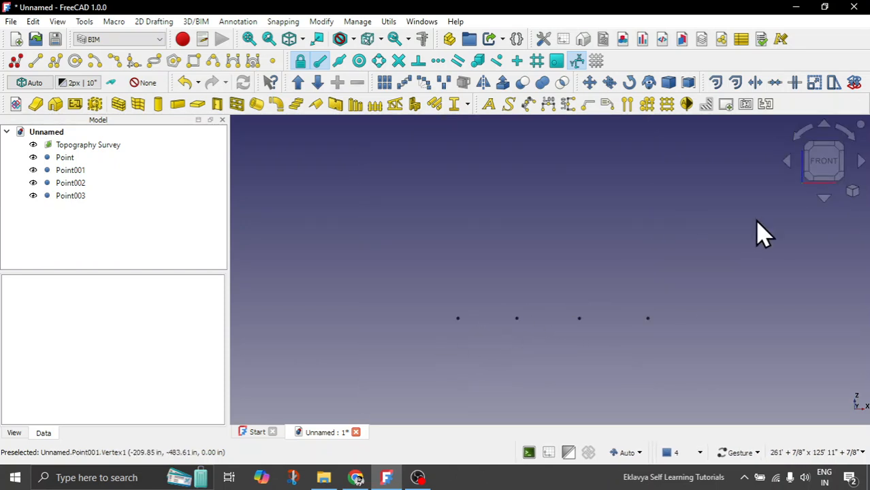
pyautogui.click(827, 164)
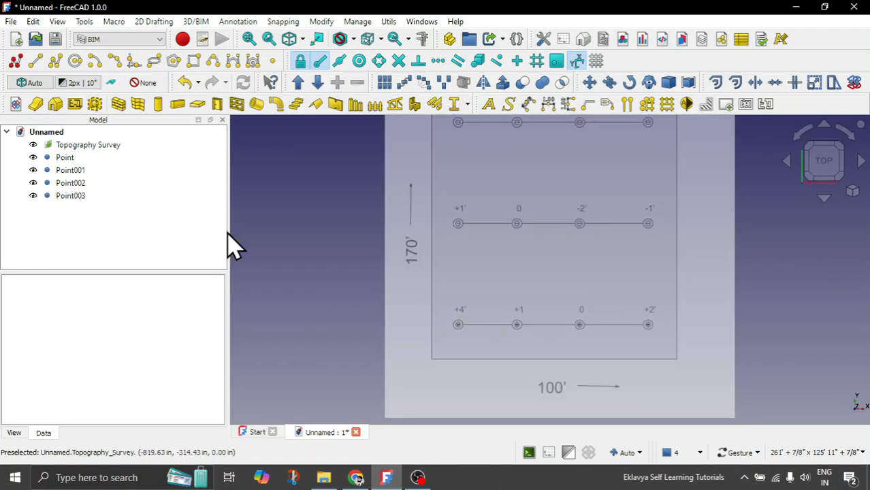
pyautogui.click(76, 158)
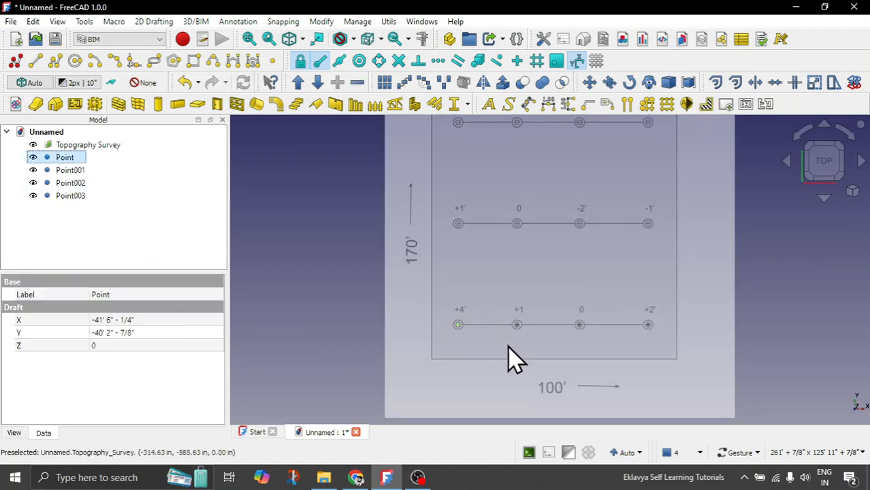
pyautogui.scroll(4, 476, 327)
pyautogui.click(127, 346)
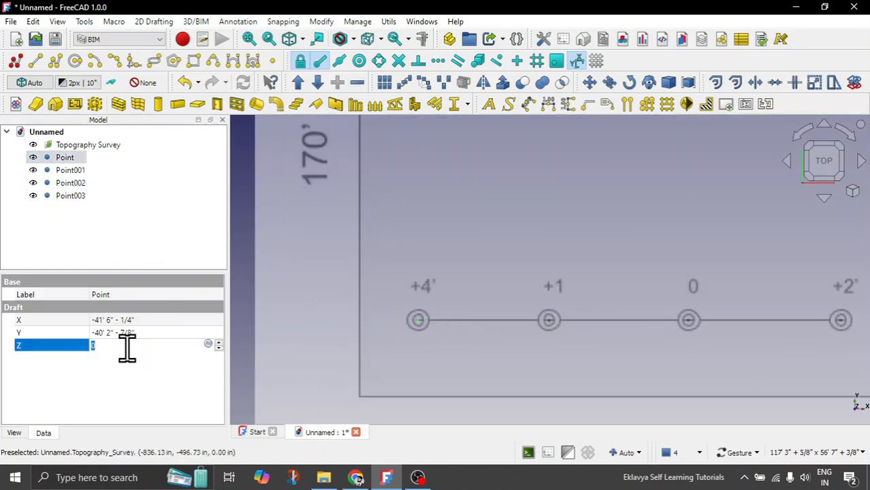
pyautogui.press('Return')
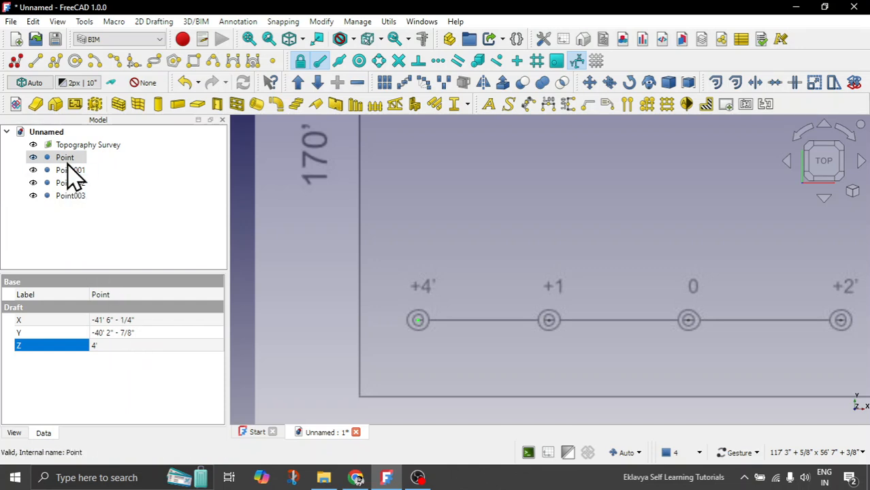
# - Set the Z coordinate to 1' for the point at the bottom row's +1 marker and to 2' for the point at the +2' marker
pyautogui.click(70, 170)
pyautogui.click(113, 346)
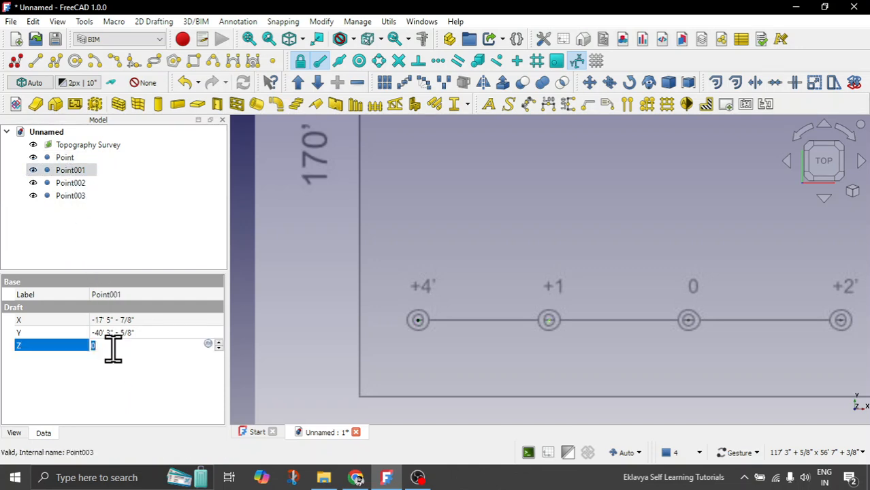
pyautogui.press('Return')
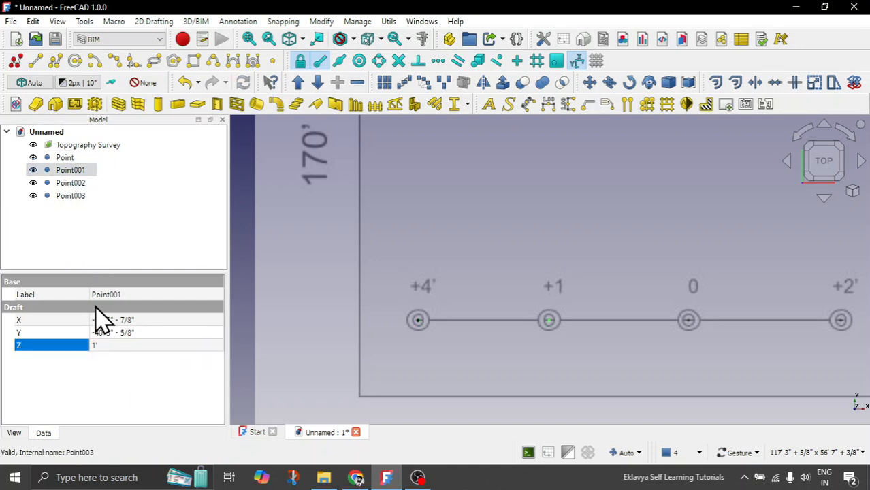
pyautogui.click(72, 183)
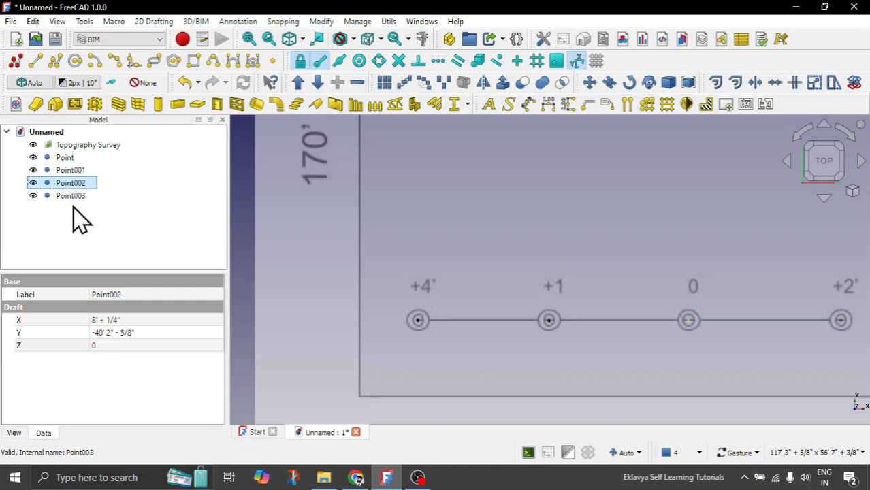
pyautogui.click(75, 197)
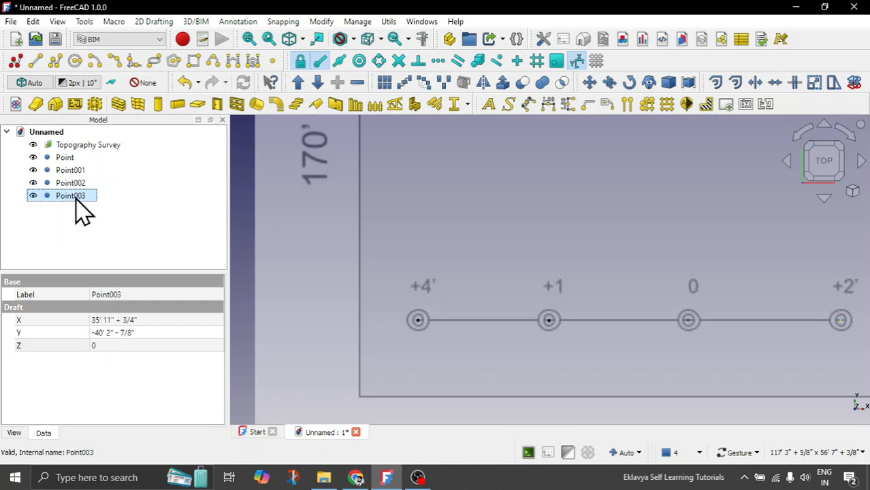
pyautogui.click(107, 345)
pyautogui.write("2'")
pyautogui.press('Return')
# - Check the heights of the bottom-row points from the front, and return to the top view to look over the remaining rows
pyautogui.scroll(-5, 288, 274)
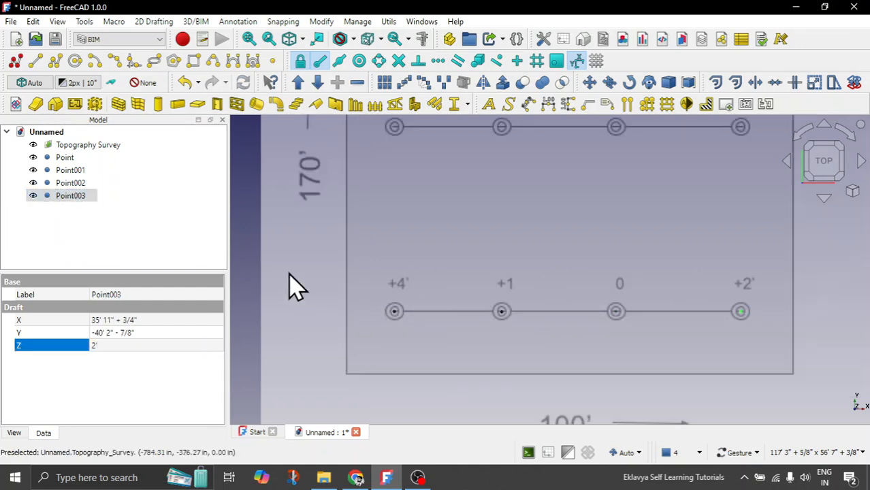
pyautogui.click(261, 287)
pyautogui.click(828, 194)
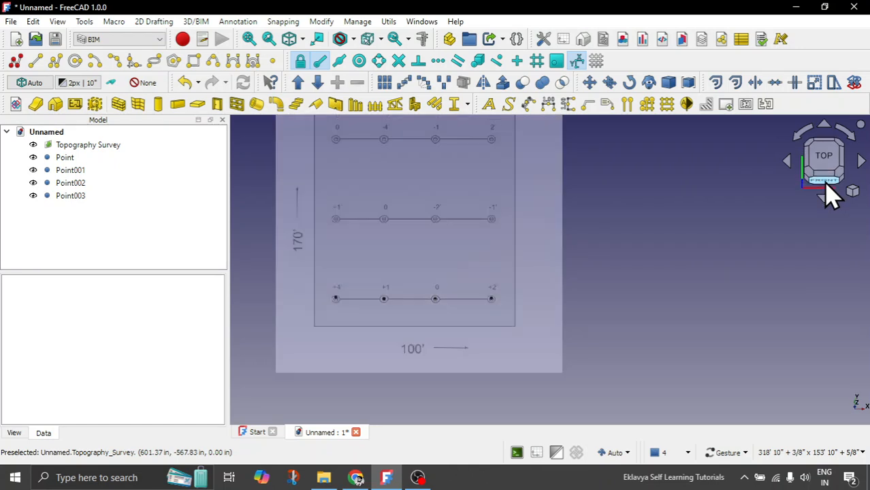
pyautogui.scroll(2, 368, 320)
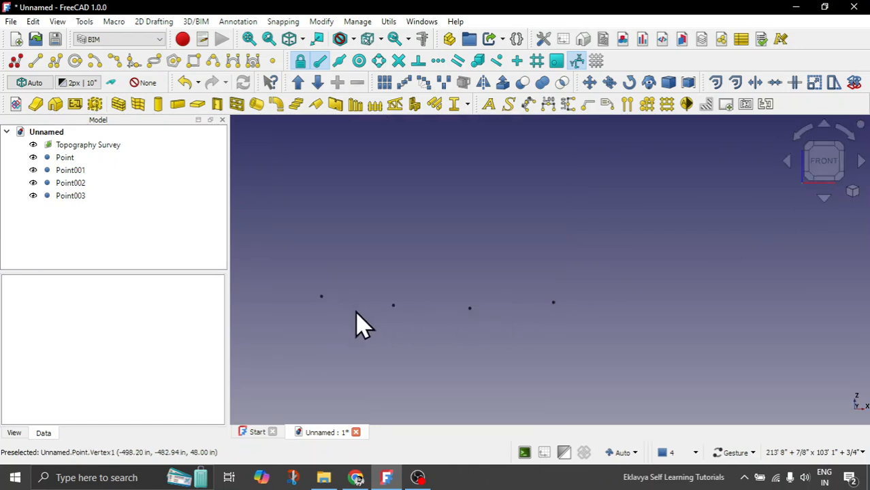
pyautogui.click(832, 162)
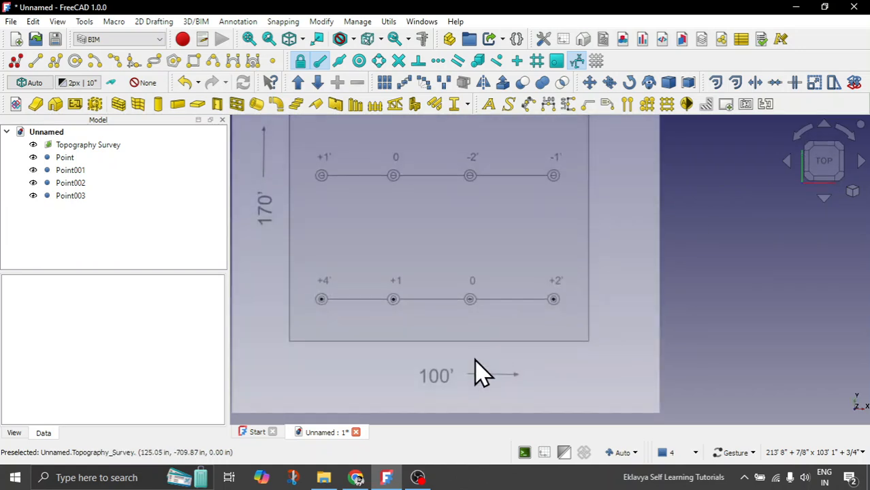
pyautogui.scroll(-3, 481, 370)
pyautogui.scroll(1, 409, 266)
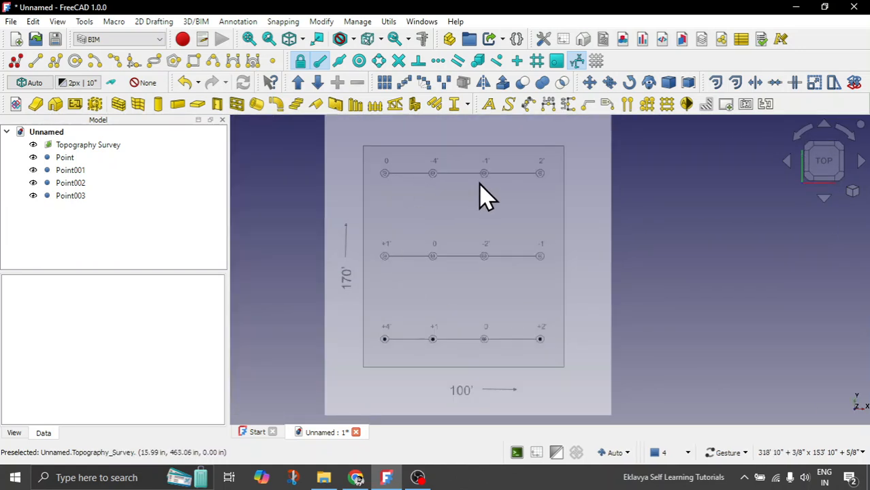
pyautogui.scroll(1, 377, 175)
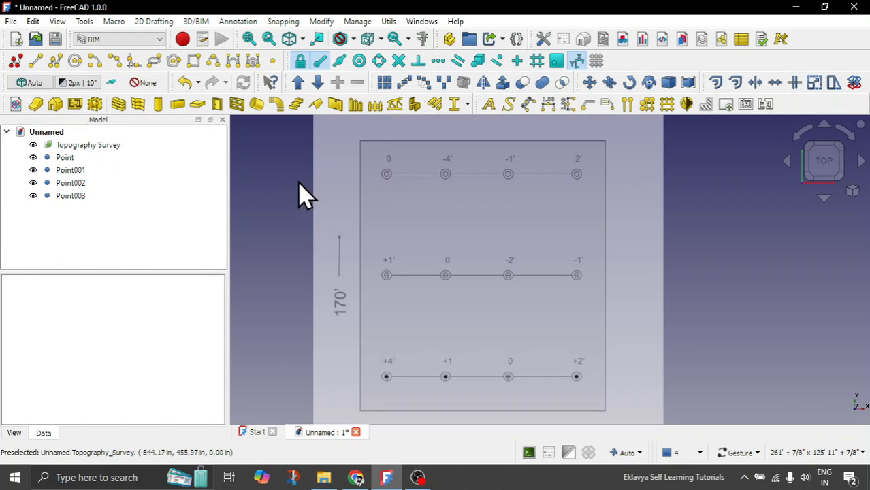
# - Place four points on the middle row's markers labelled +1', 0, -2' and -1'
pyautogui.click(274, 61)
pyautogui.scroll(4, 371, 267)
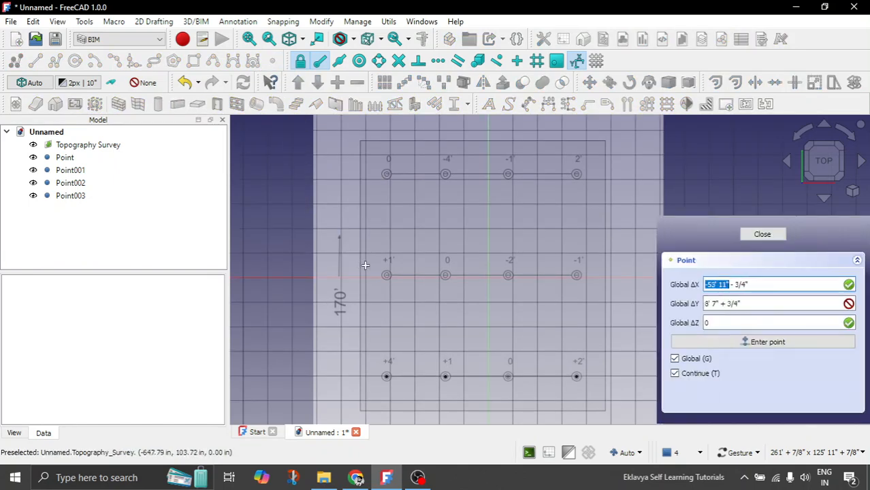
pyautogui.scroll(2, 381, 271)
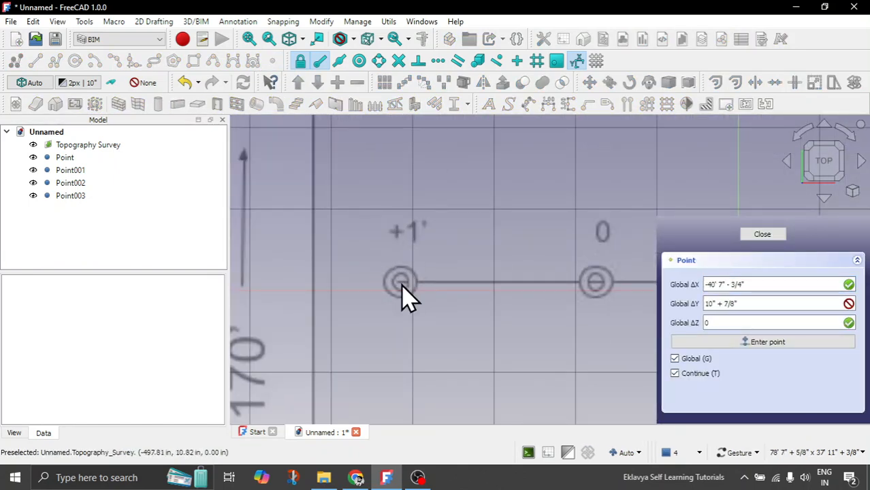
pyautogui.click(400, 282)
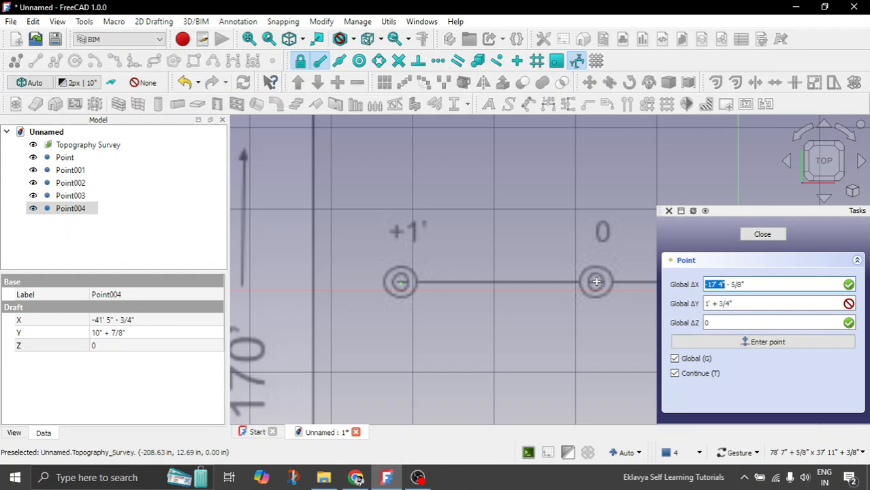
pyautogui.click(597, 284)
pyautogui.scroll(-3, 330, 261)
pyautogui.scroll(2, 526, 269)
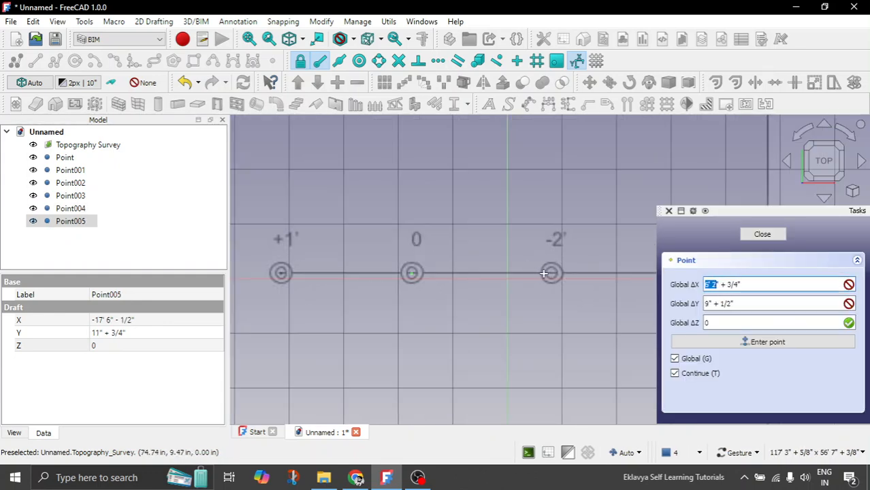
pyautogui.click(551, 278)
pyautogui.scroll(-3, 417, 307)
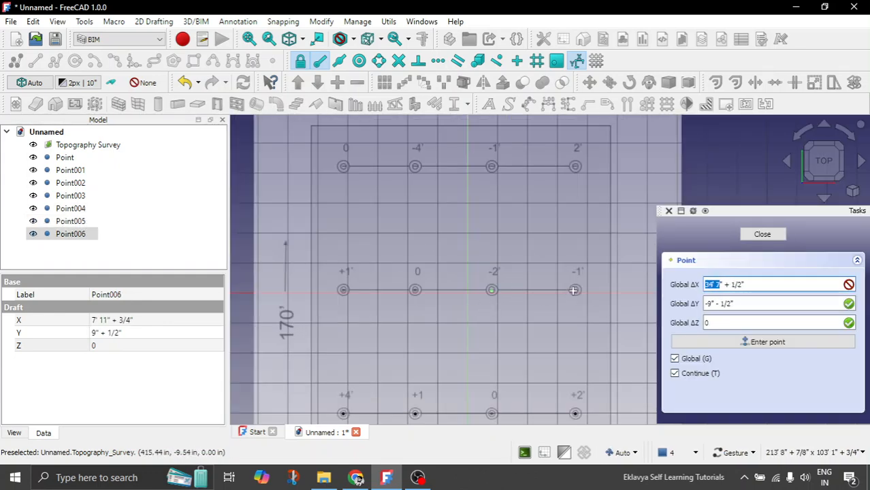
pyautogui.scroll(3, 580, 291)
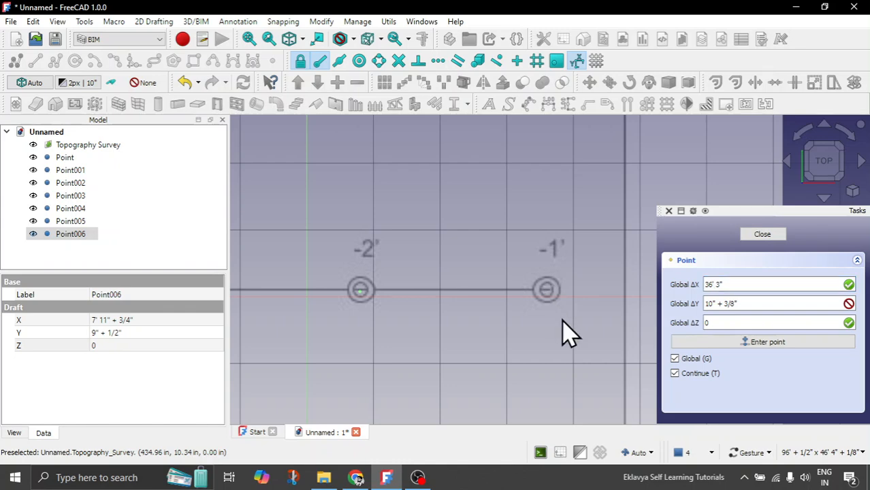
pyautogui.click(566, 316)
pyautogui.scroll(-3, 567, 317)
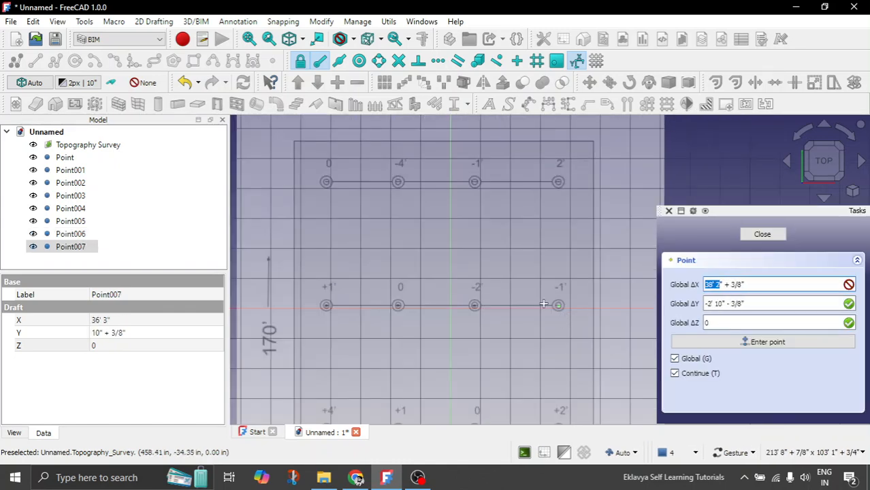
# - Place four points on the top row's markers labelled 0, -4', -1' and 2', and end the Point command
pyautogui.scroll(3, 324, 182)
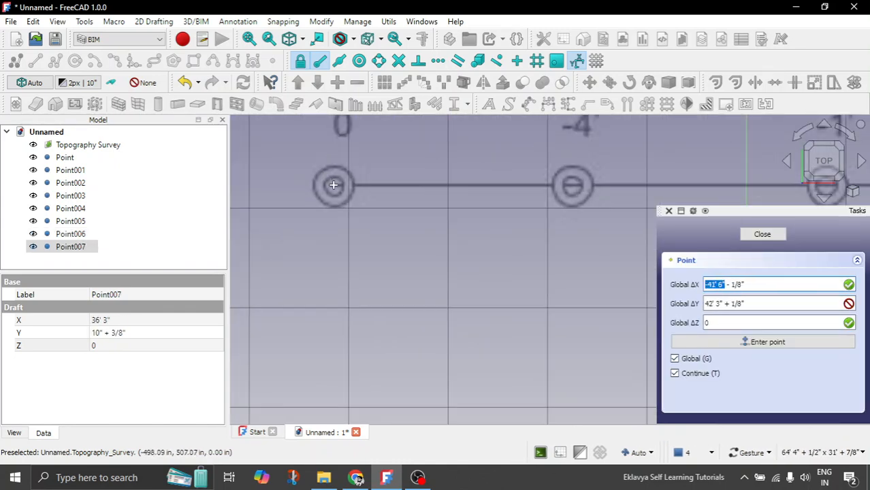
pyautogui.click(571, 184)
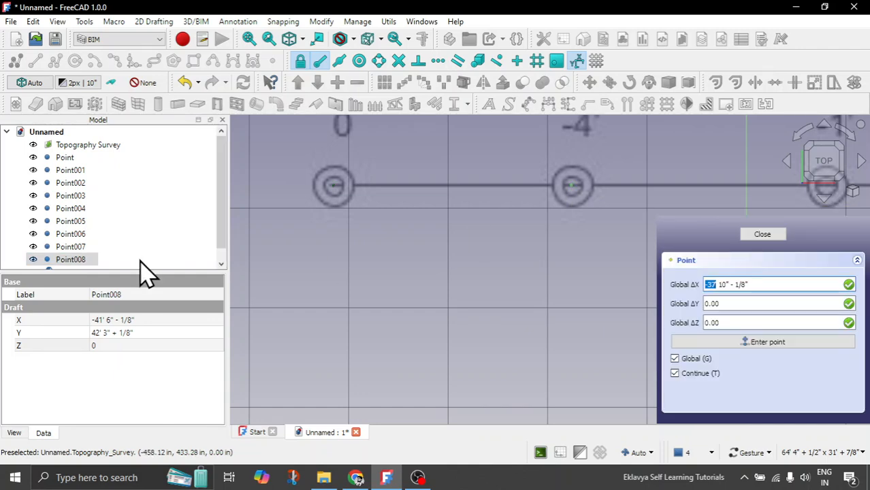
pyautogui.scroll(-3, 338, 293)
pyautogui.scroll(3, 620, 242)
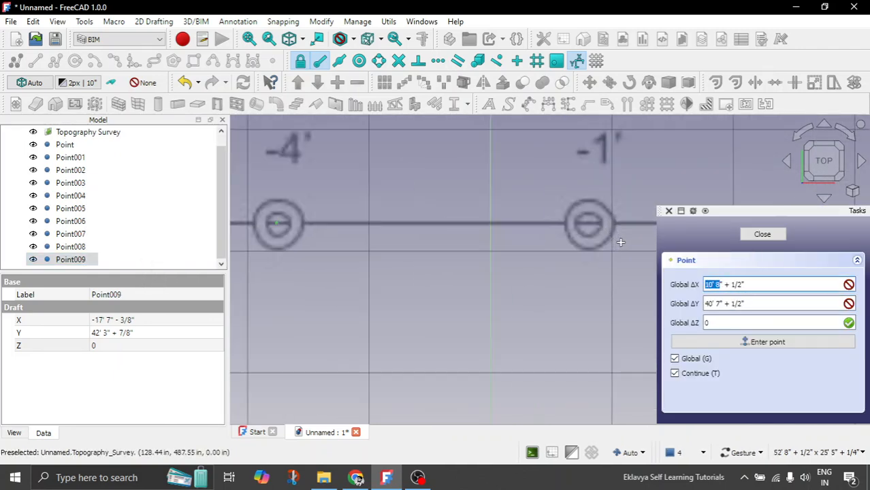
pyautogui.click(590, 223)
pyautogui.scroll(-3, 394, 321)
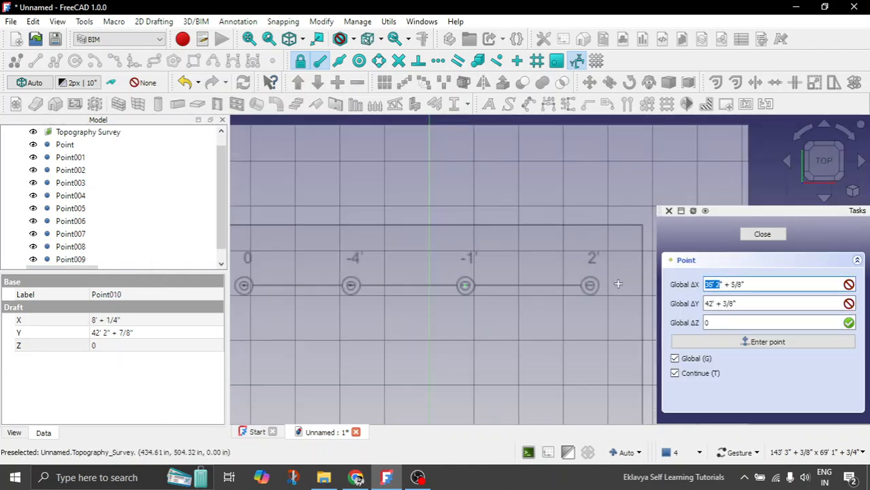
pyautogui.scroll(3, 578, 286)
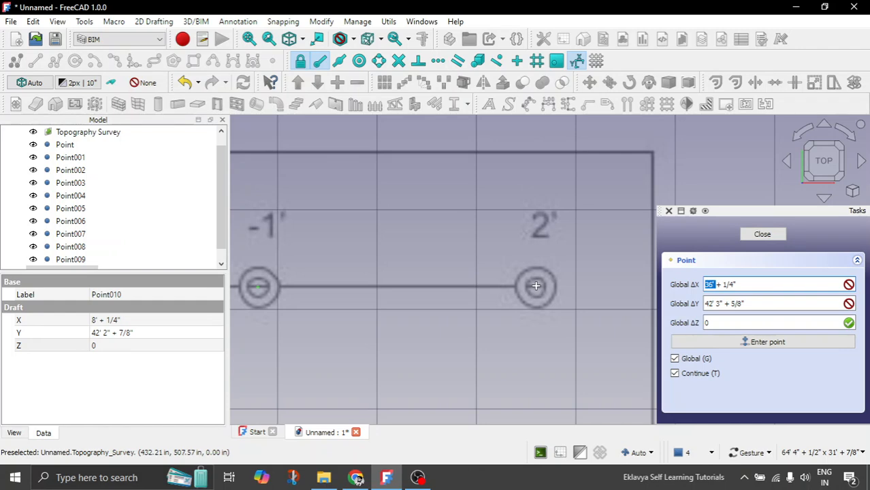
pyautogui.click(571, 268)
pyautogui.scroll(-3, 571, 267)
pyautogui.press('Escape')
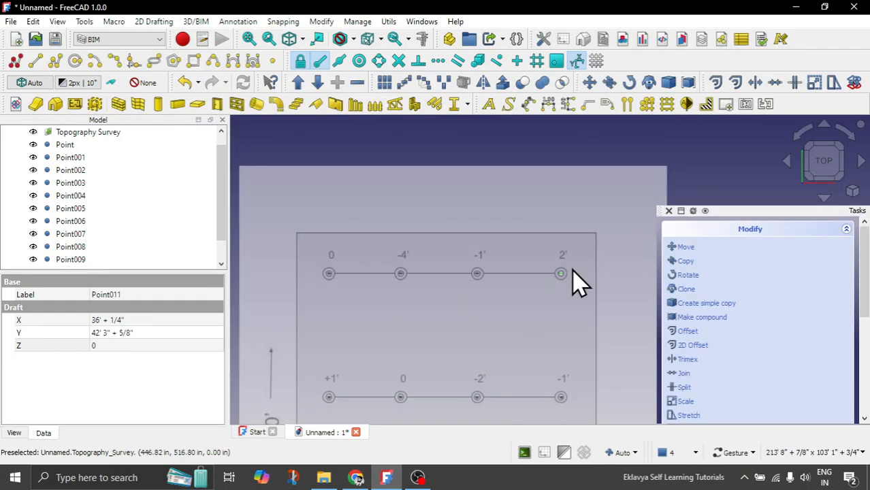
# - Set the Z coordinate of the point at the middle row's +1' marker to 1'
pyautogui.scroll(-3, 575, 281)
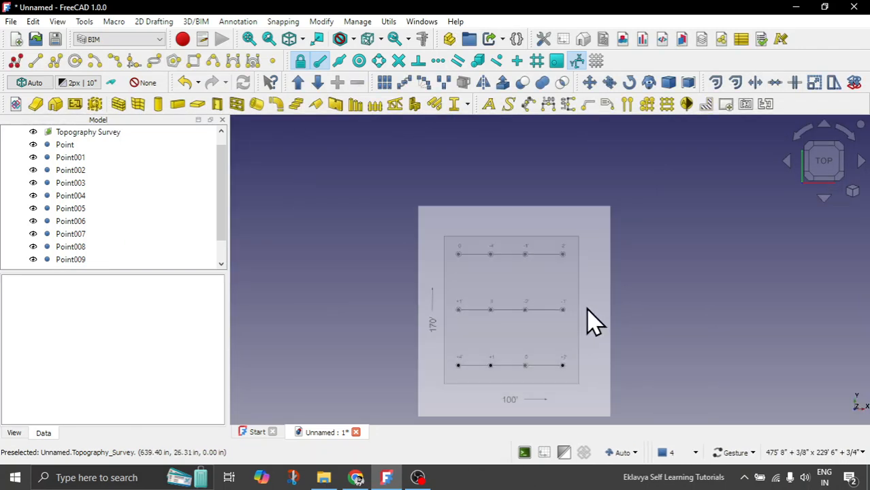
pyautogui.scroll(2, 588, 310)
pyautogui.click(74, 208)
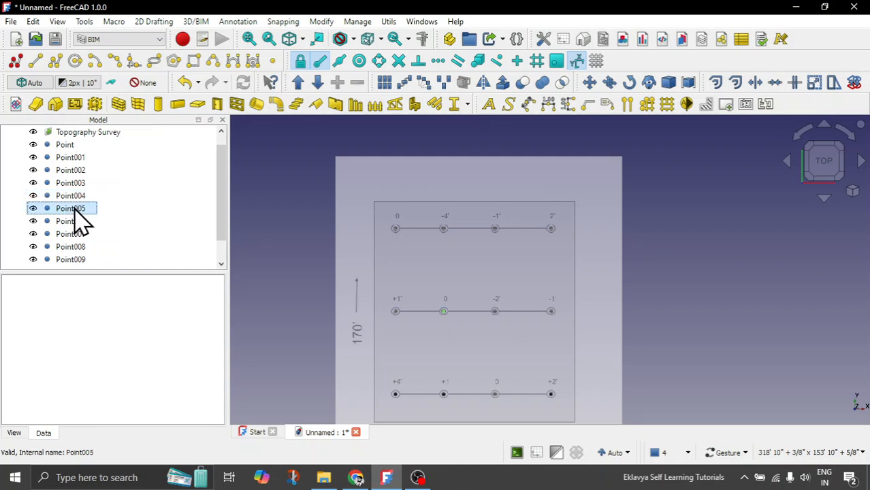
pyautogui.click(72, 196)
pyautogui.scroll(2, 365, 333)
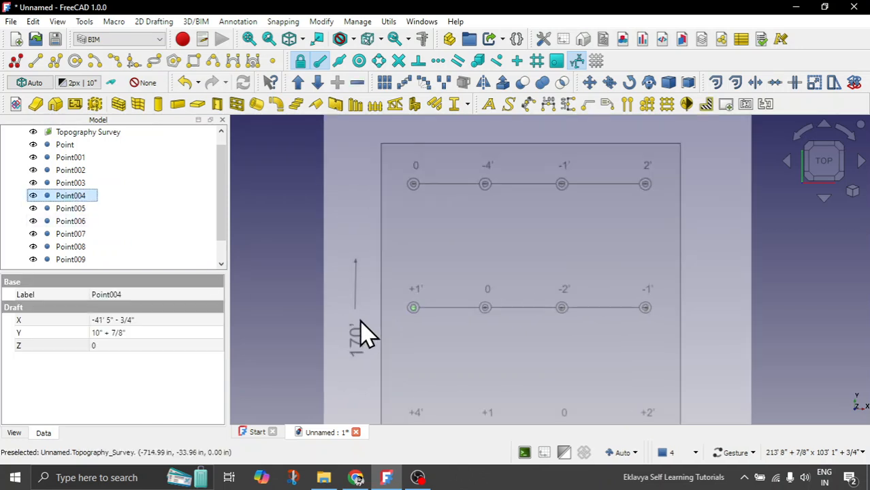
pyautogui.click(143, 346)
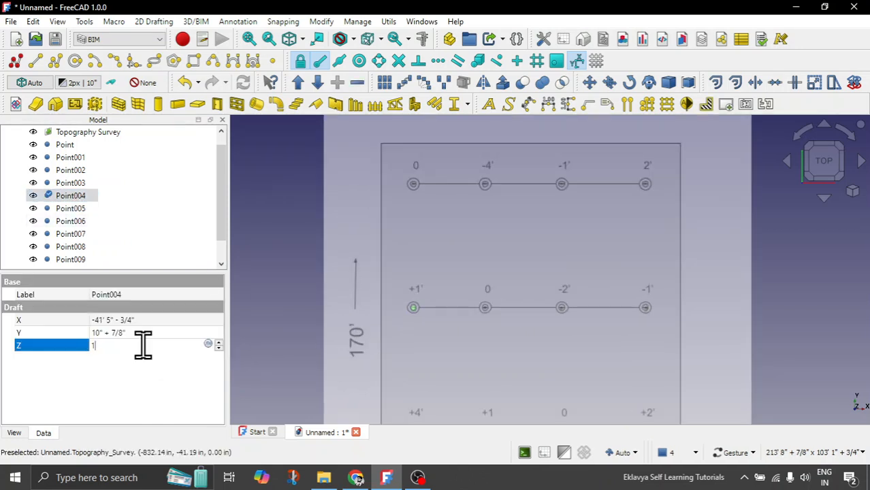
pyautogui.write("1'")
# - Set the Z coordinate to -2' for the point at the middle row's -2' marker and to -1' for the one at the -1' marker
pyautogui.click(79, 209)
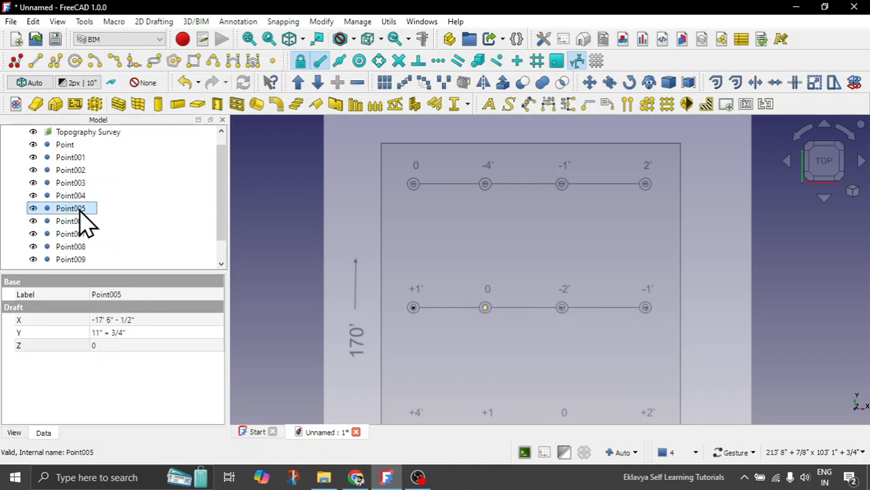
pyautogui.click(80, 222)
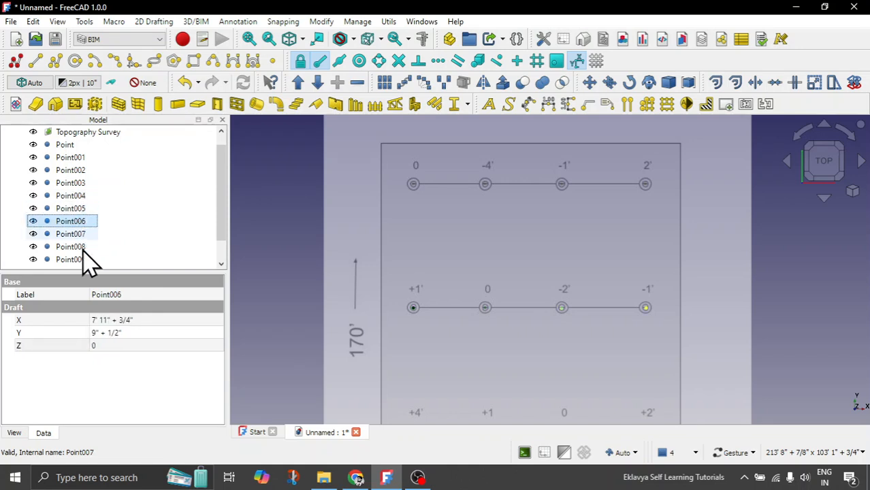
pyautogui.click(110, 345)
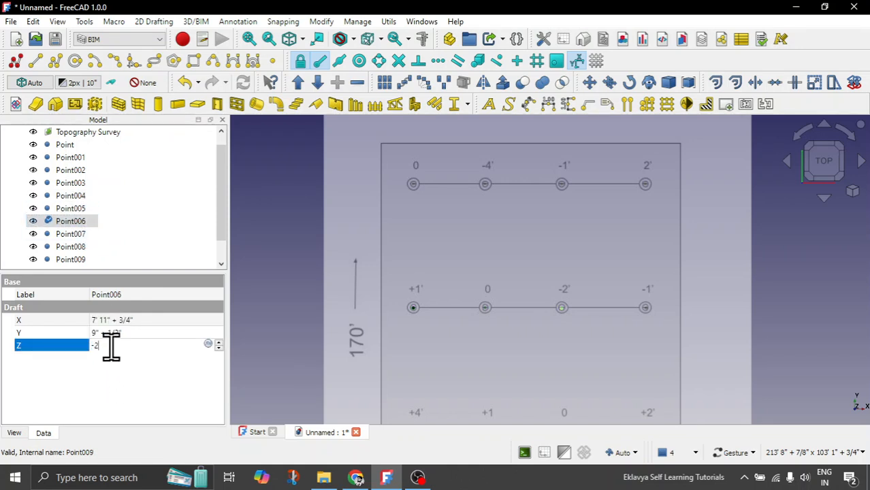
pyautogui.click(80, 234)
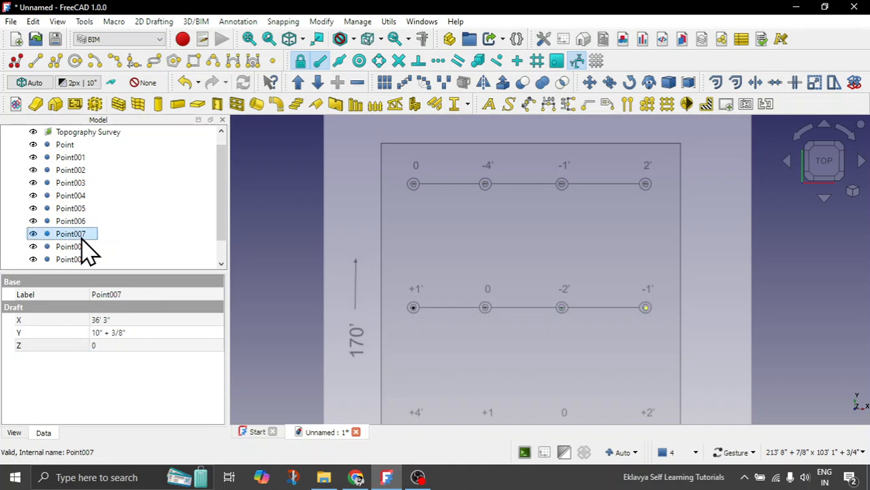
pyautogui.click(116, 346)
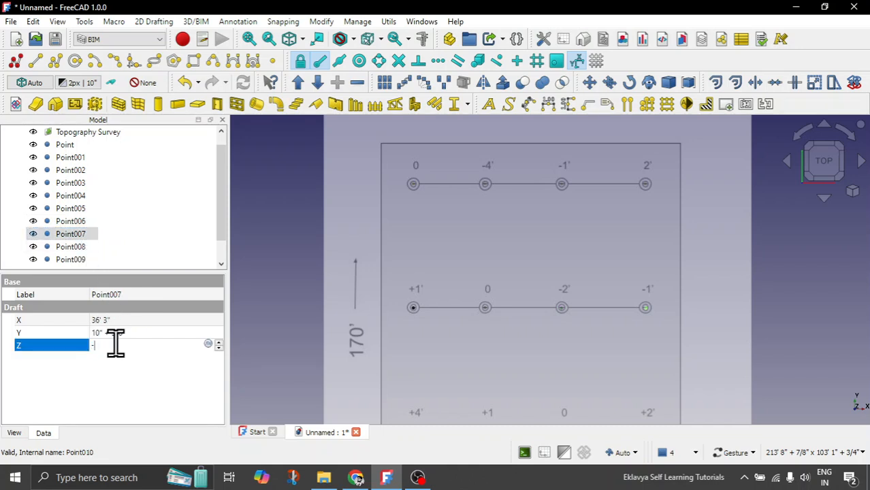
pyautogui.write("-1'")
# - Set the Z coordinate to -4' for the point at the top row's -4' marker and to -1' for the one at the -1' marker
pyautogui.click(74, 246)
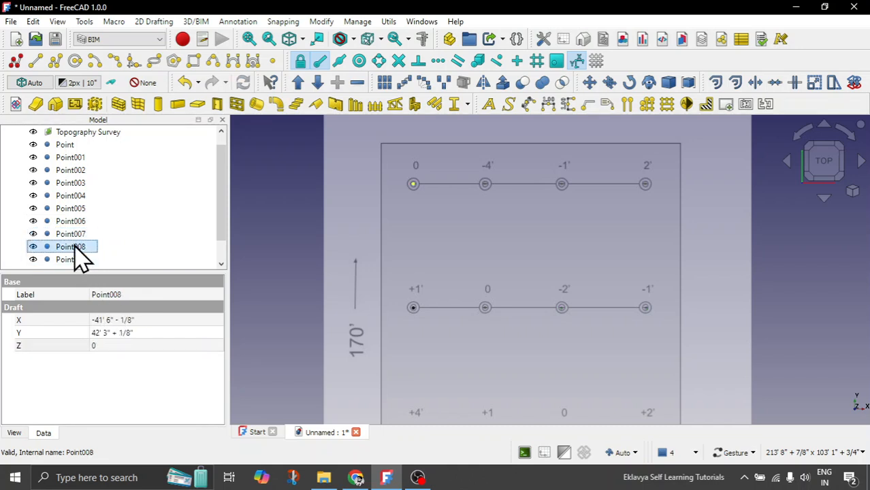
pyautogui.scroll(-1, 89, 208)
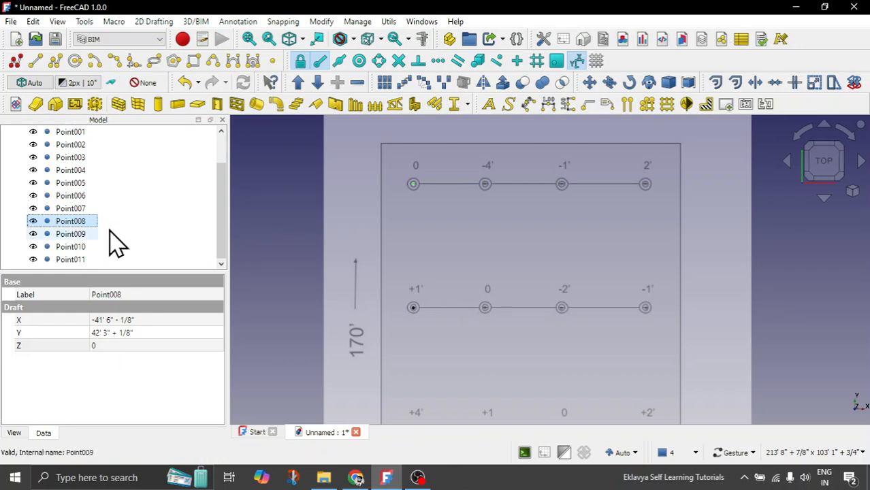
pyautogui.click(80, 234)
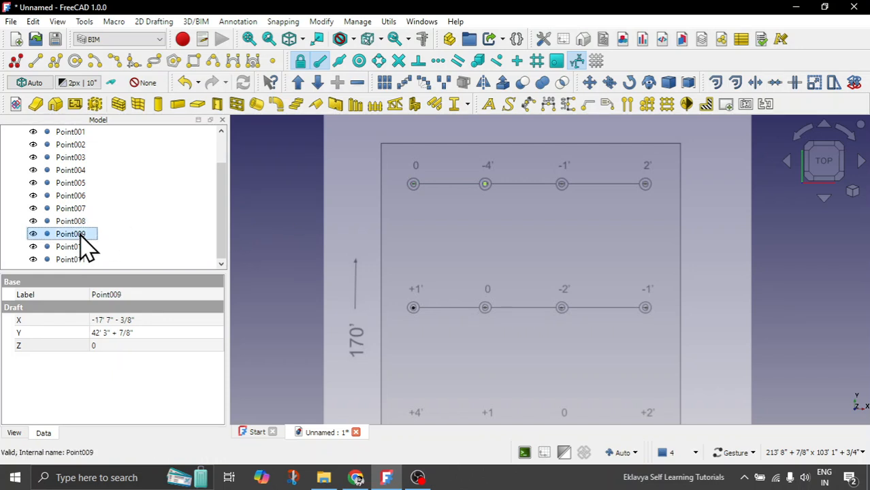
pyautogui.click(114, 345)
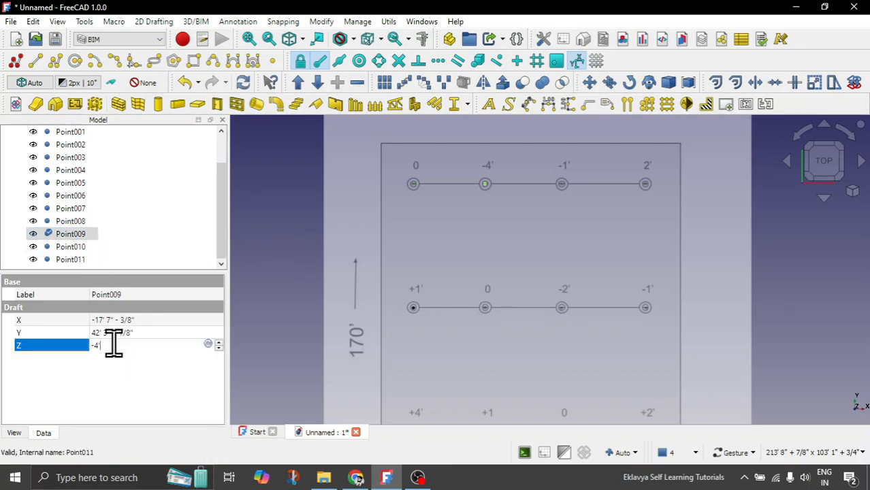
pyautogui.click(80, 248)
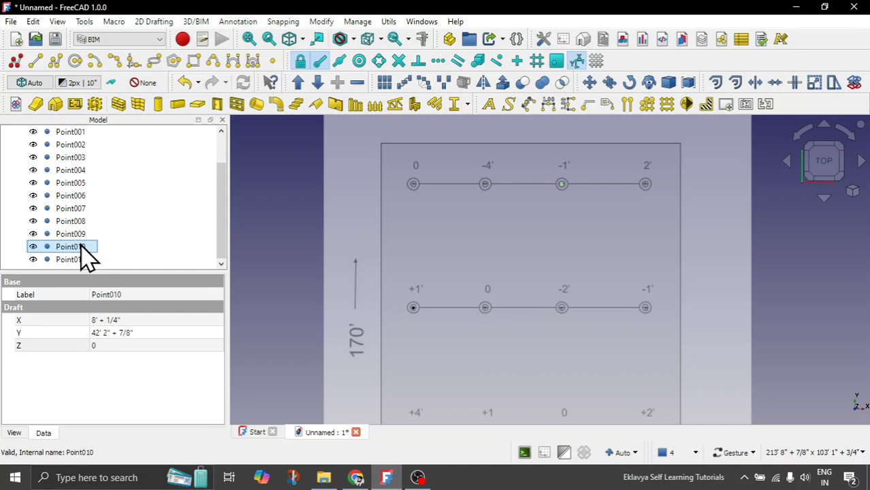
pyautogui.click(119, 346)
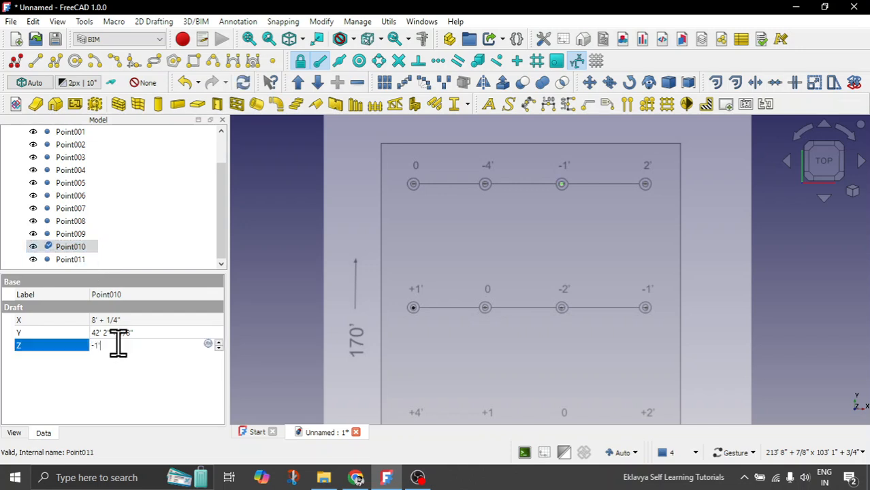
pyautogui.write("-1'")
pyautogui.press('Return')
# - Set the Z coordinate of the point at the top row's 2' marker to 2' and clear the selection
pyautogui.click(75, 260)
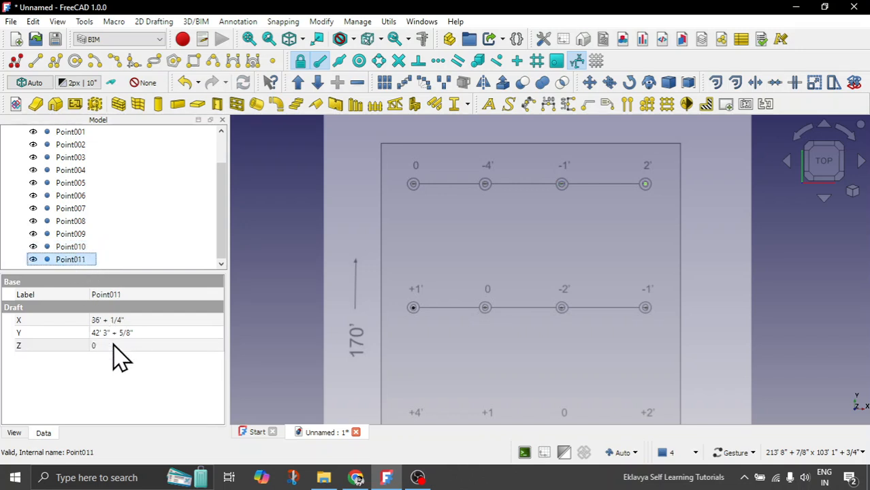
pyautogui.click(113, 345)
pyautogui.write("2'")
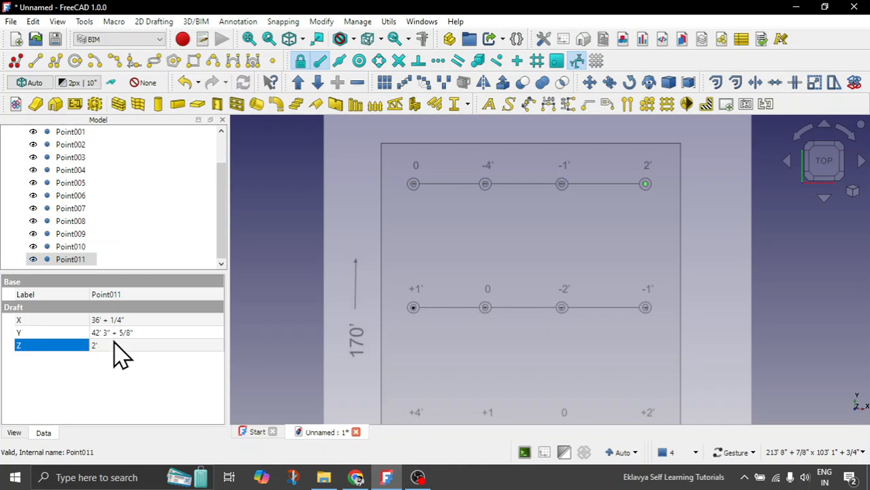
pyautogui.press('Return')
pyautogui.click(282, 288)
# - Hide the Topography Survey image and examine the points' heights from the front and from oblique angles
pyautogui.scroll(-3, 410, 248)
pyautogui.scroll(1, 150, 235)
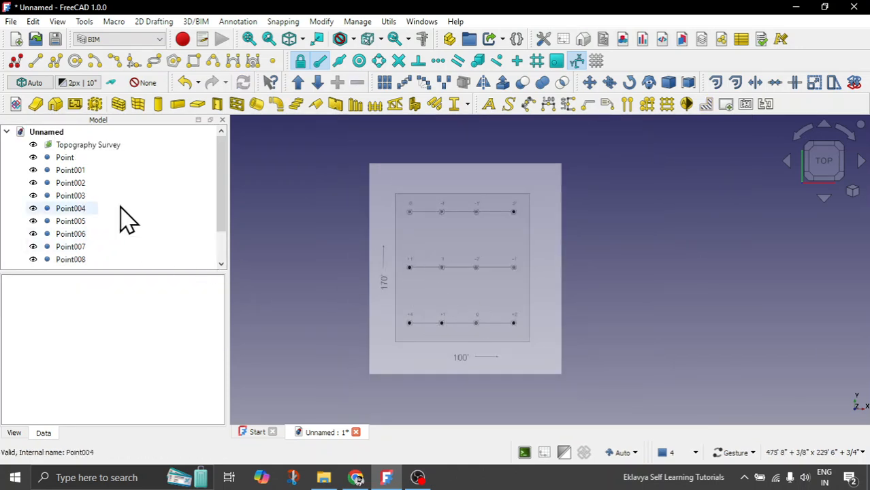
pyautogui.click(95, 144)
pyautogui.press('space')
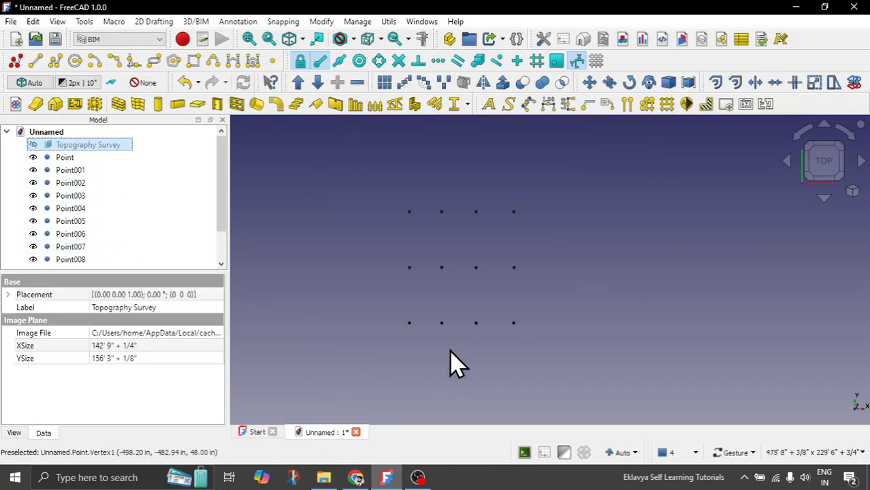
pyautogui.moveTo(451, 361); pyautogui.dragTo(508, 307)
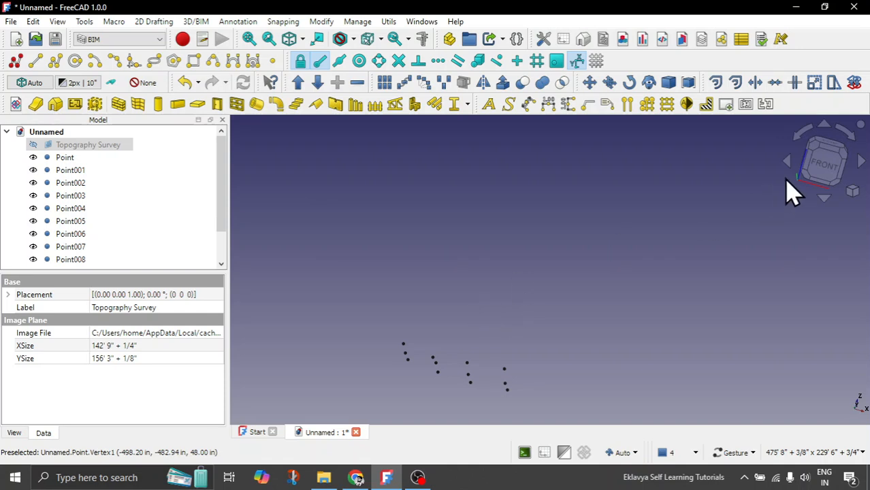
pyautogui.click(820, 171)
pyautogui.moveTo(518, 395); pyautogui.dragTo(516, 353)
pyautogui.moveTo(531, 359); pyautogui.dragTo(529, 363)
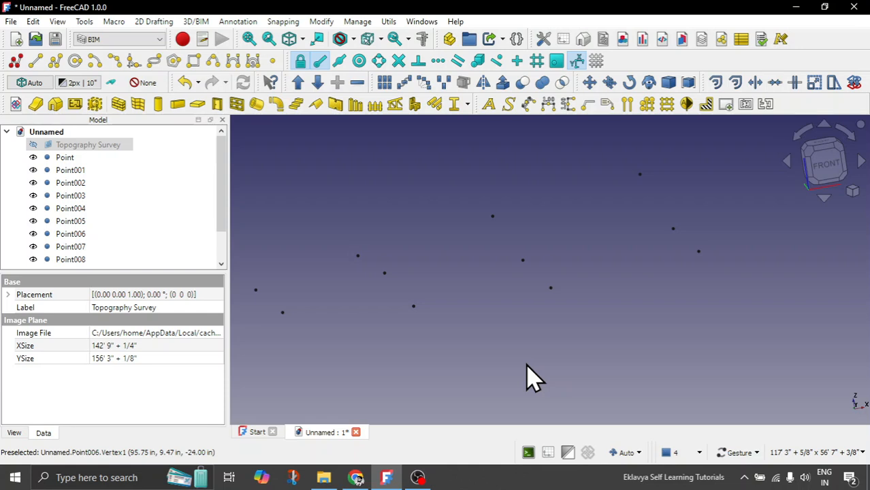
pyautogui.moveTo(556, 346); pyautogui.dragTo(545, 354)
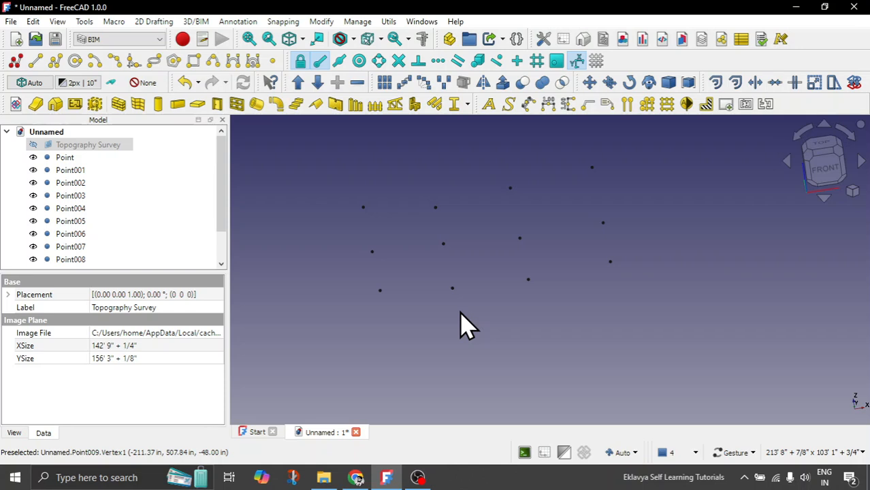
pyautogui.scroll(-1, 189, 218)
pyautogui.scroll(1, 177, 177)
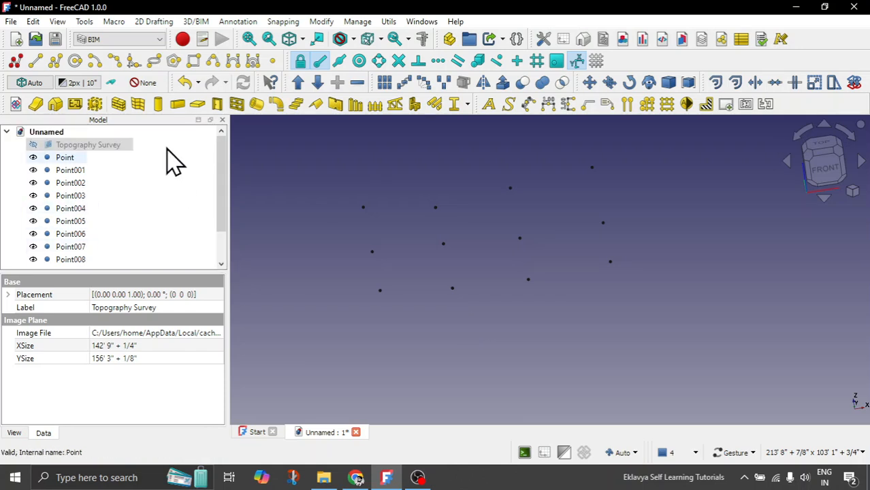
pyautogui.click(146, 39)
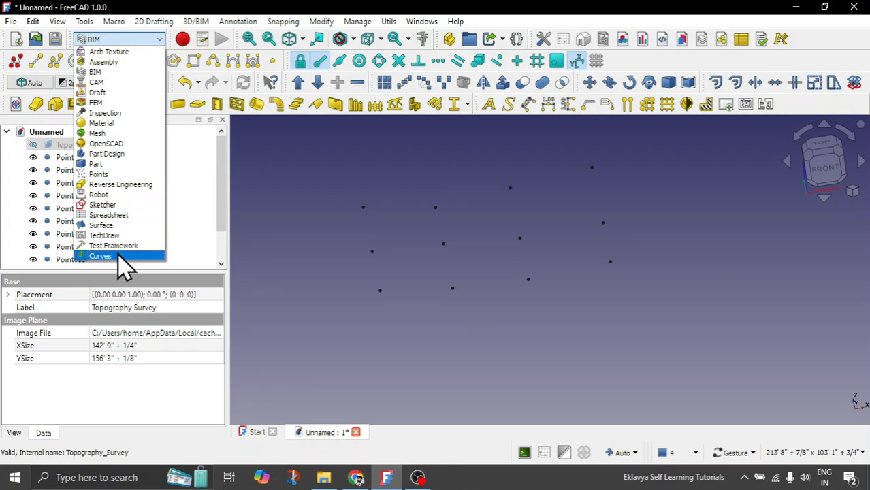
pyautogui.click(293, 212)
# - Search the Addon Manager for "curves", check the Curves workbench's installation page, and close the manager
pyautogui.click(84, 22)
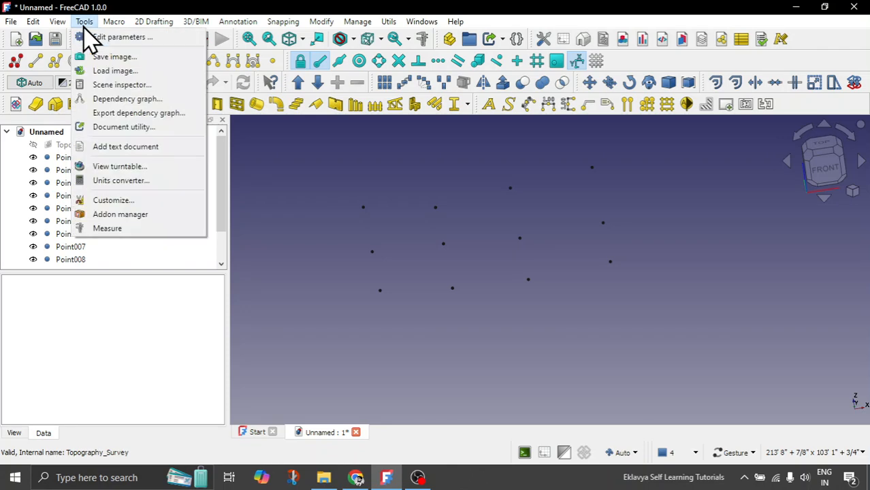
pyautogui.click(151, 216)
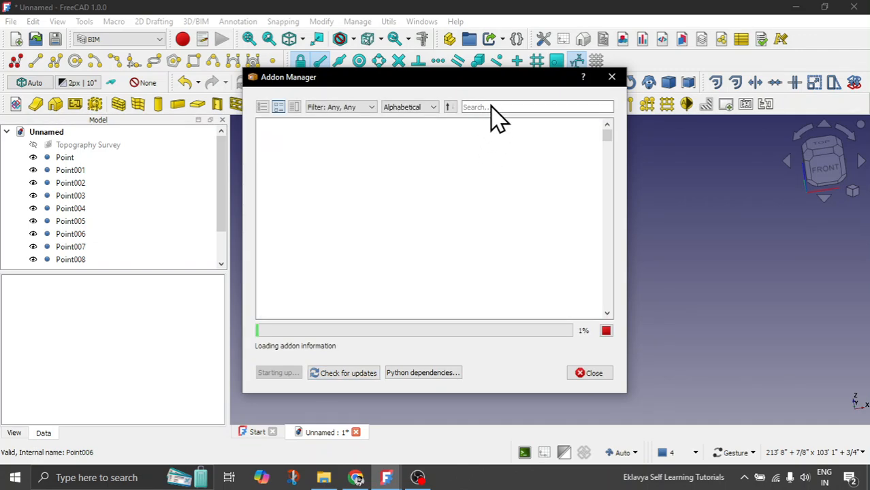
pyautogui.click(482, 107)
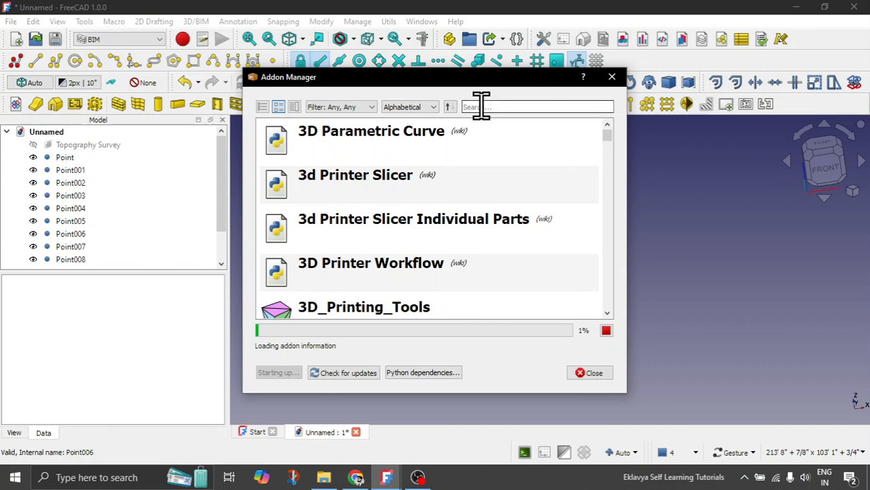
pyautogui.write('cu')
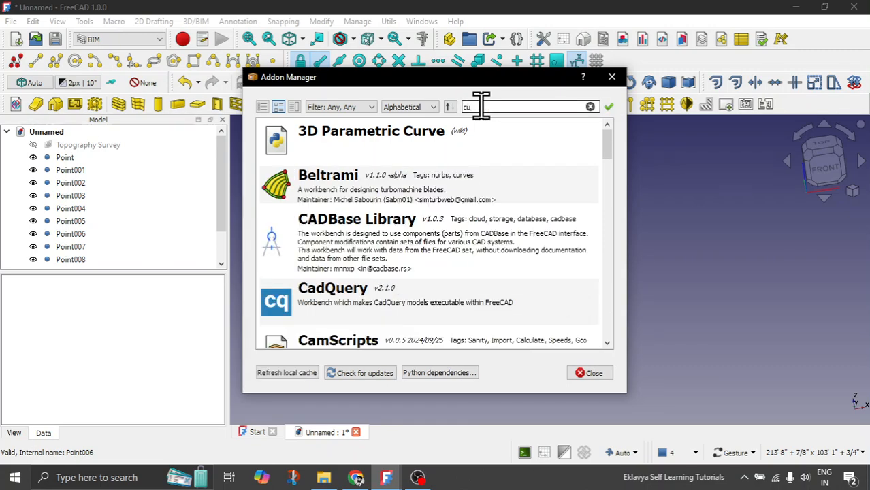
pyautogui.write('rves')
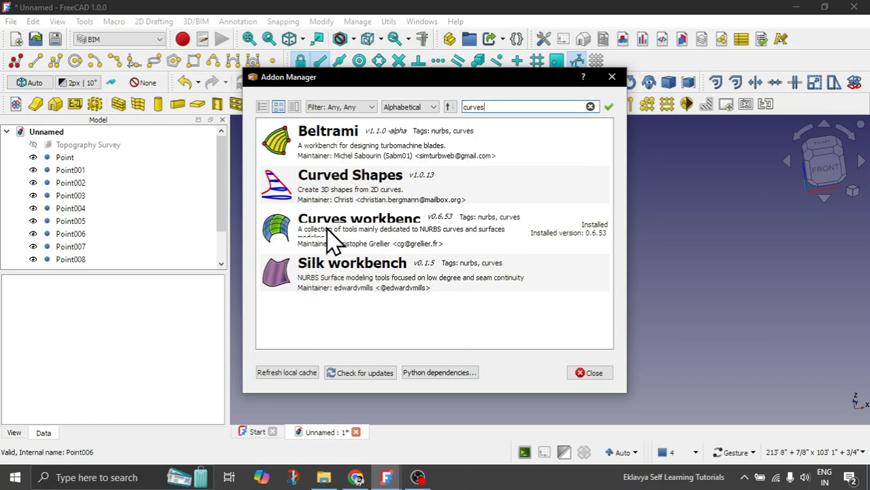
pyautogui.click(384, 235)
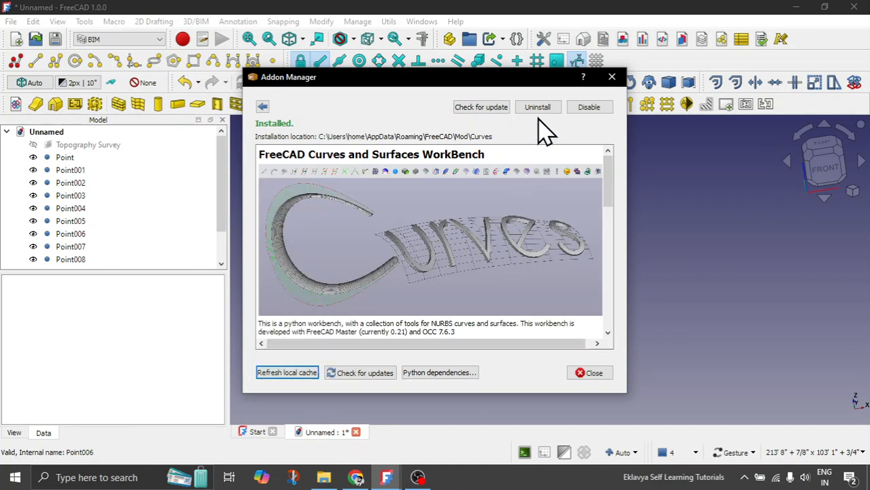
pyautogui.click(611, 79)
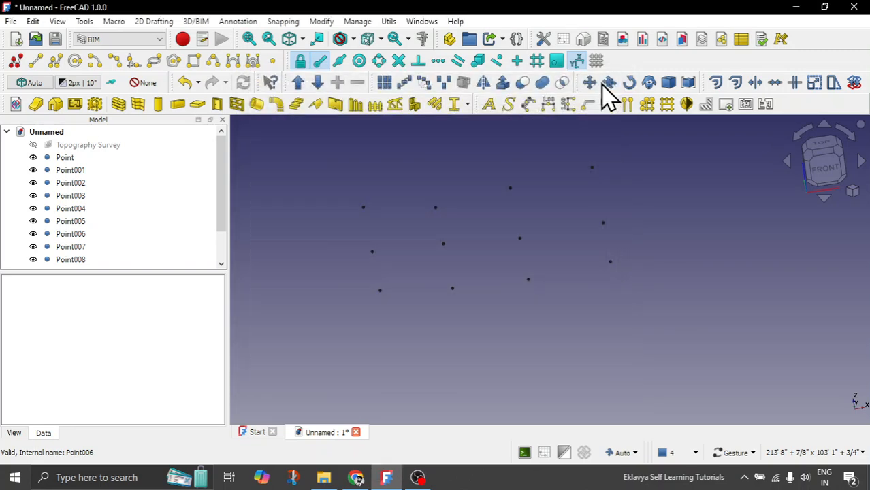
# - Switch to the Curves workbench
pyautogui.click(117, 41)
pyautogui.click(102, 256)
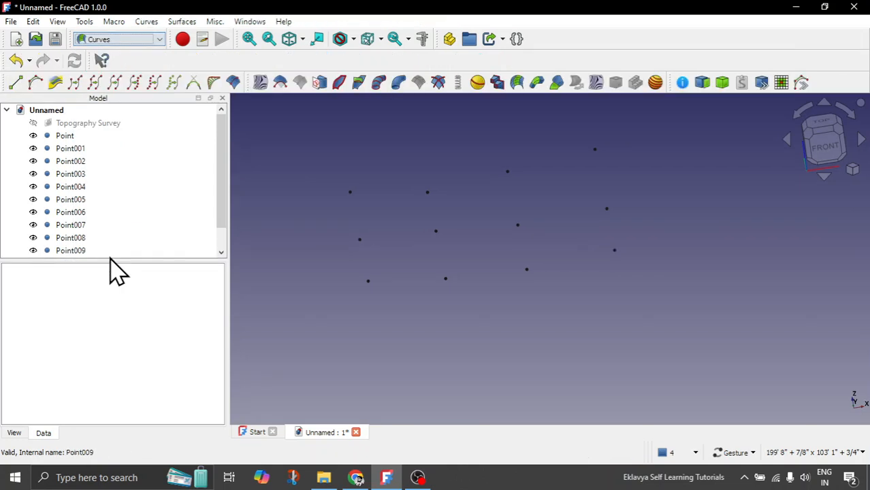
pyautogui.scroll(-1, 490, 340)
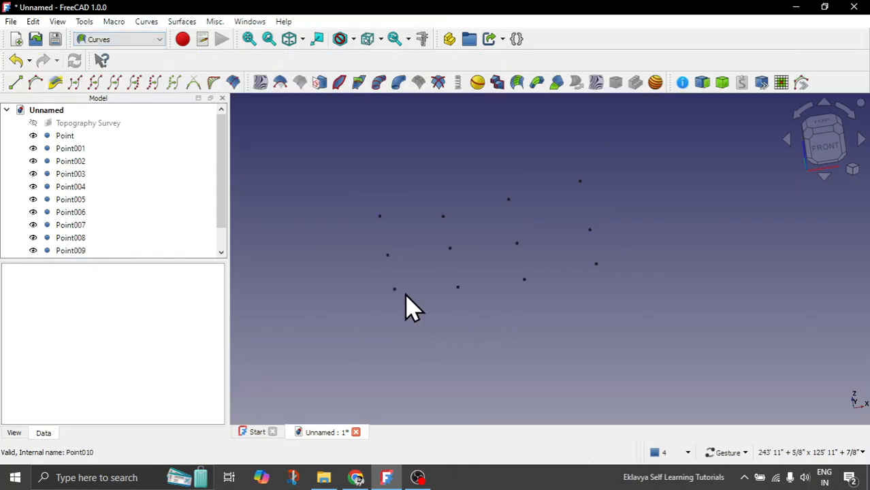
pyautogui.scroll(1, 408, 307)
pyautogui.scroll(1, 405, 296)
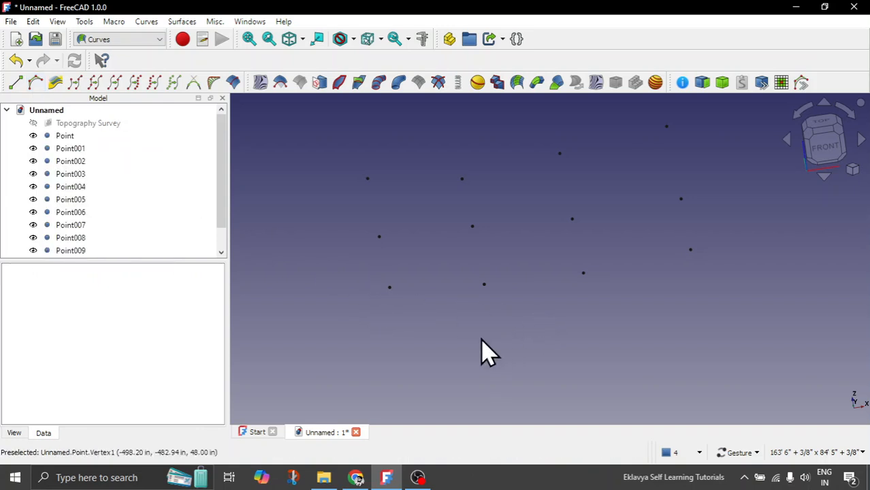
# - Try to interpolate a curve through Point, Point001, Point002 and Point003 selected as whole objects from the model tree, and delete that curve
pyautogui.click(72, 137)
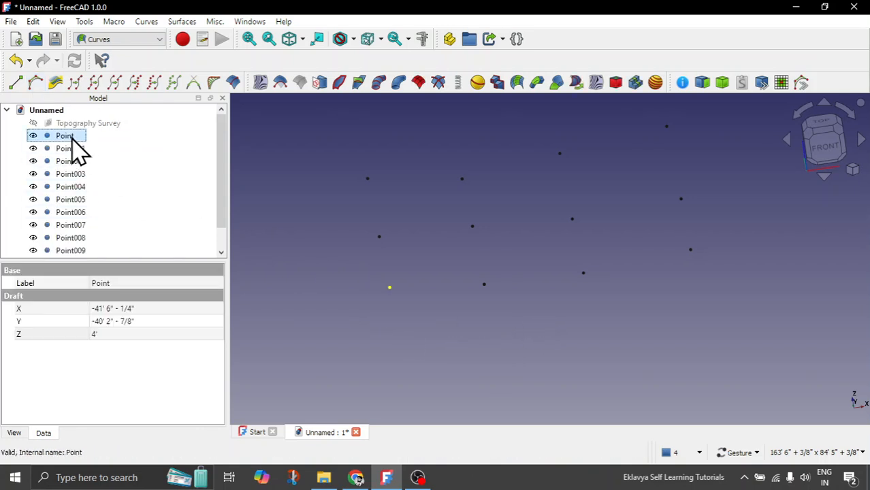
pyautogui.keyDown('ctrl'); pyautogui.click(72, 149); pyautogui.keyUp('ctrl')
pyautogui.keyDown('ctrl'); pyautogui.click(71, 162); pyautogui.keyUp('ctrl')
pyautogui.keyDown('ctrl'); pyautogui.click(70, 174); pyautogui.keyUp('ctrl')
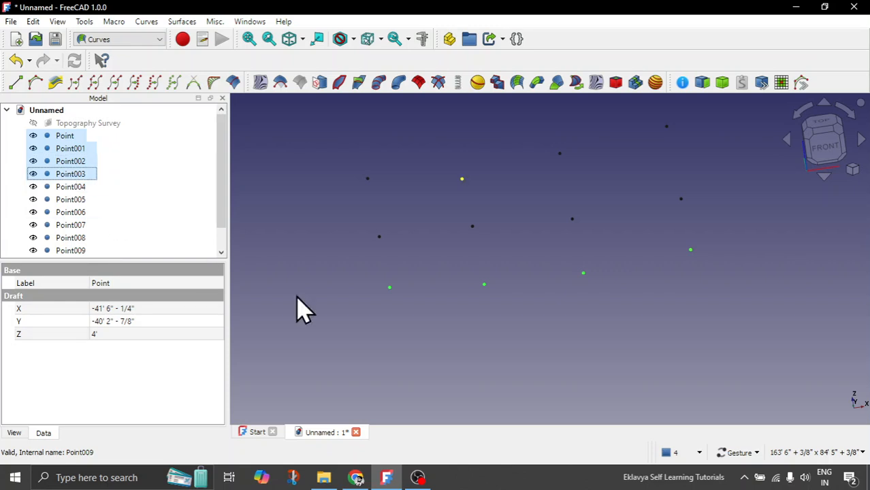
pyautogui.click(176, 87)
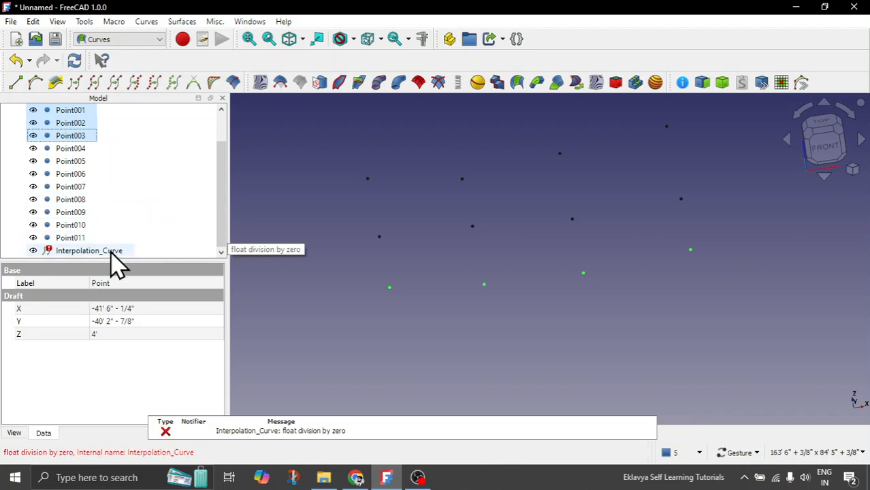
pyautogui.click(94, 252)
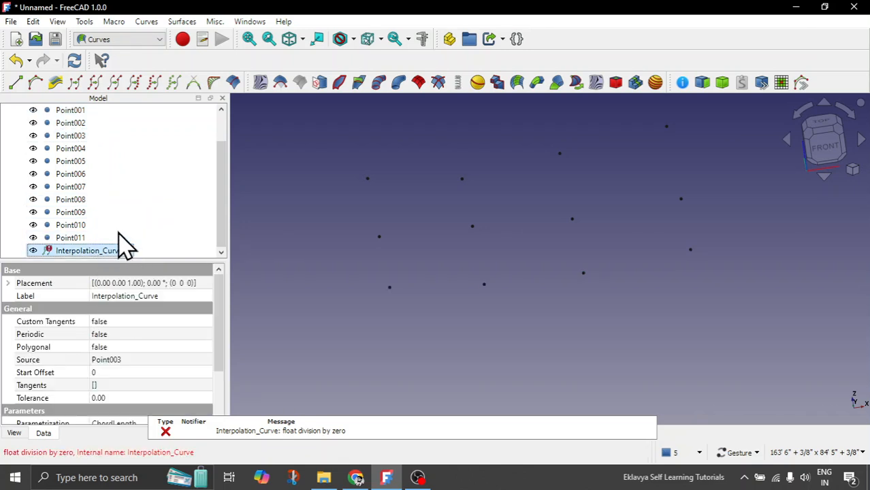
pyautogui.press('Delete')
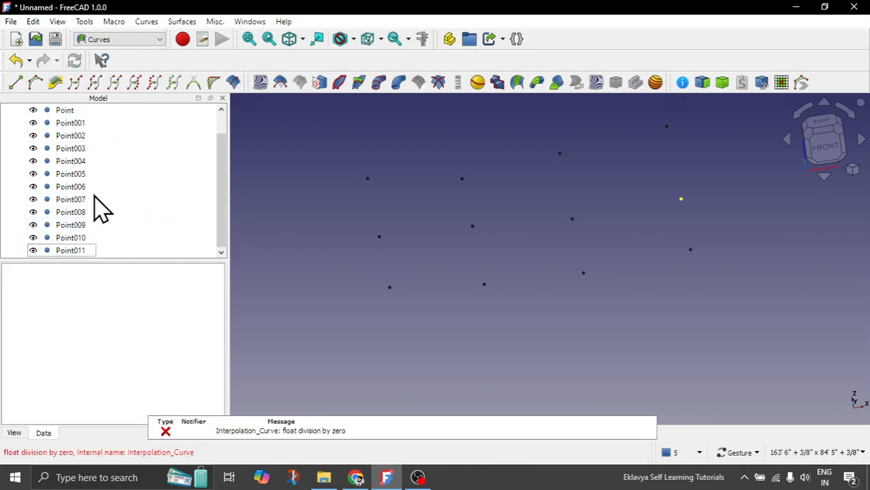
# - Interpolate a curve through the bottom row's four point vertices, selected in order in the 3D view, and clear the selection
pyautogui.scroll(1, 95, 207)
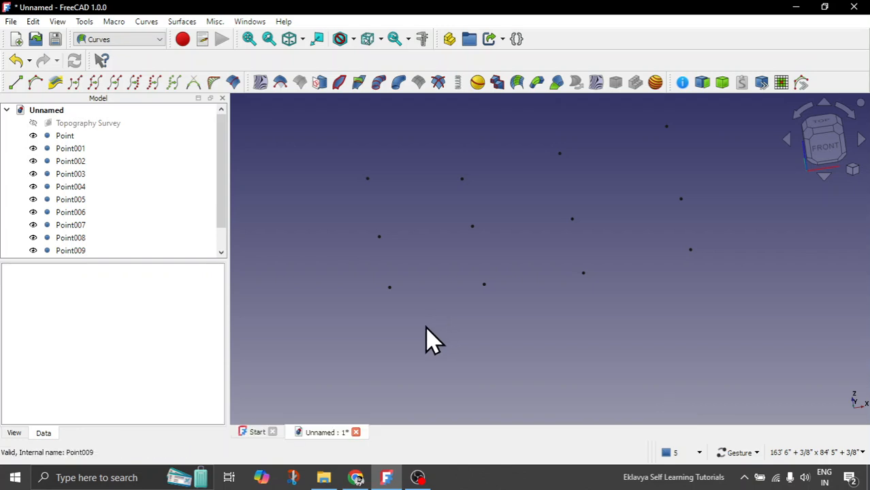
pyautogui.click(390, 288)
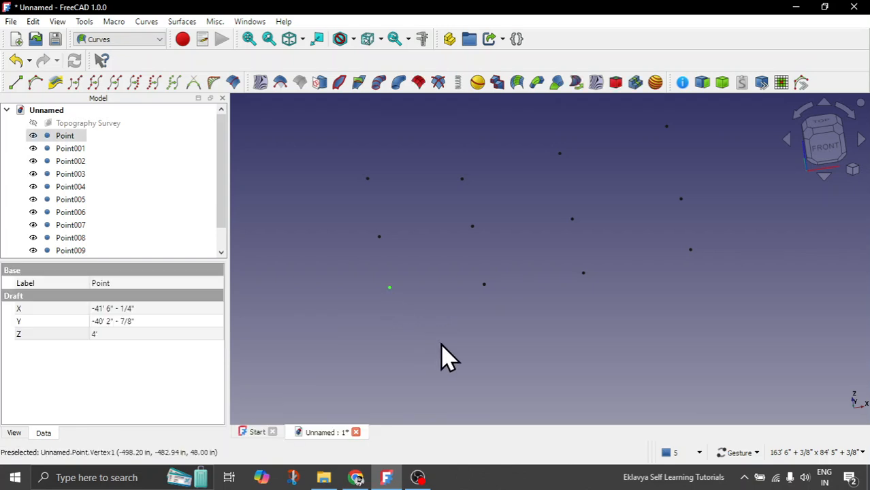
pyautogui.keyDown('ctrl'); pyautogui.click(484, 285); pyautogui.keyUp('ctrl')
pyautogui.keyDown('ctrl'); pyautogui.click(583, 273); pyautogui.keyUp('ctrl')
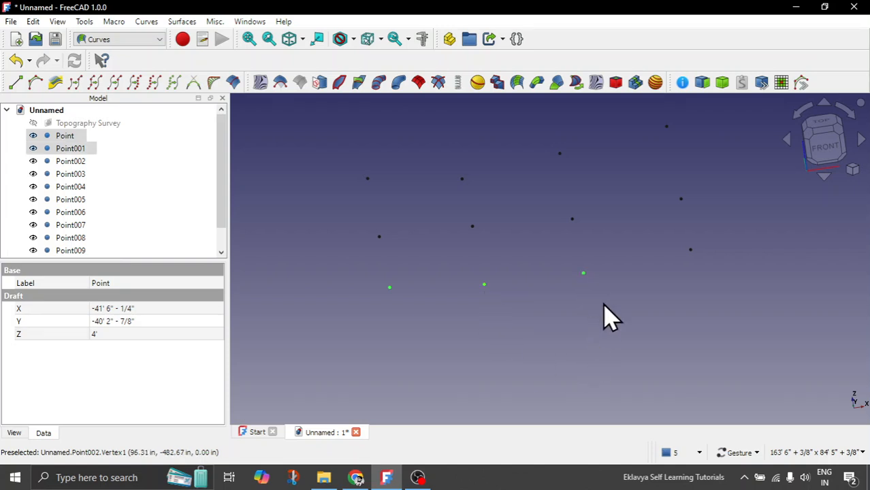
pyautogui.keyDown('ctrl'); pyautogui.click(691, 251); pyautogui.keyUp('ctrl')
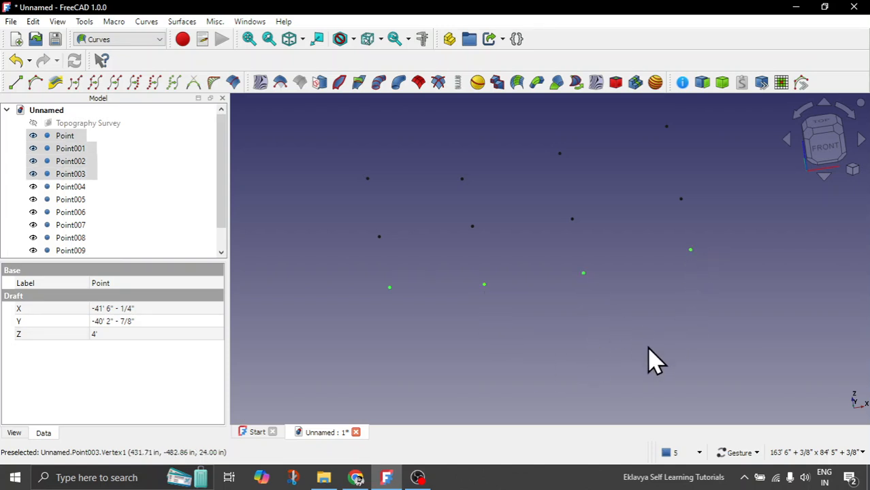
pyautogui.click(176, 88)
pyautogui.moveTo(499, 373)
pyautogui.mouseDown()
pyautogui.moveTo(551, 333)
pyautogui.moveTo(551, 314)
pyautogui.moveTo(563, 334)
pyautogui.mouseUp()
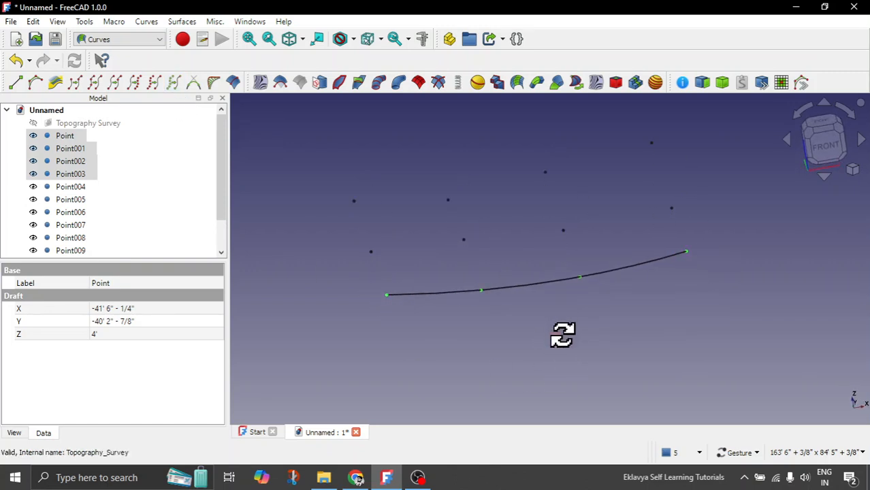
pyautogui.click(418, 369)
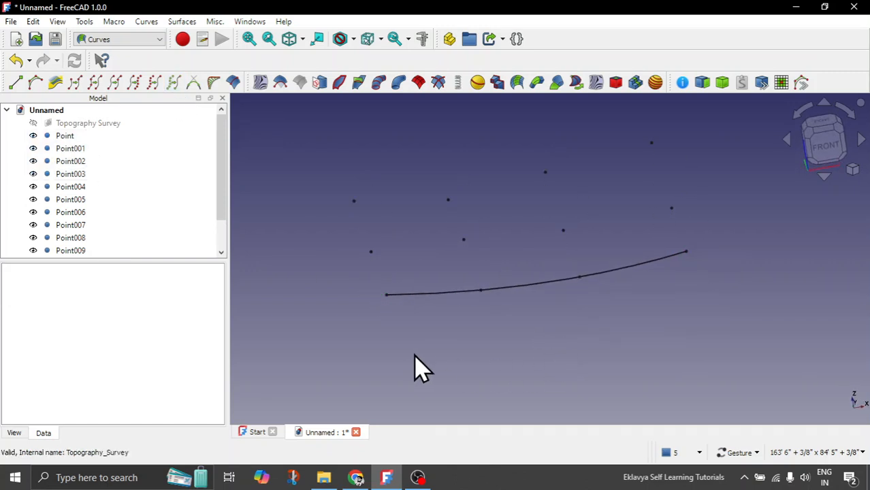
# - Interpolate a curve through the middle row's four point vertices, Point004 to Point007
pyautogui.click(371, 253)
pyautogui.keyDown('ctrl'); pyautogui.click(464, 241); pyautogui.keyUp('ctrl')
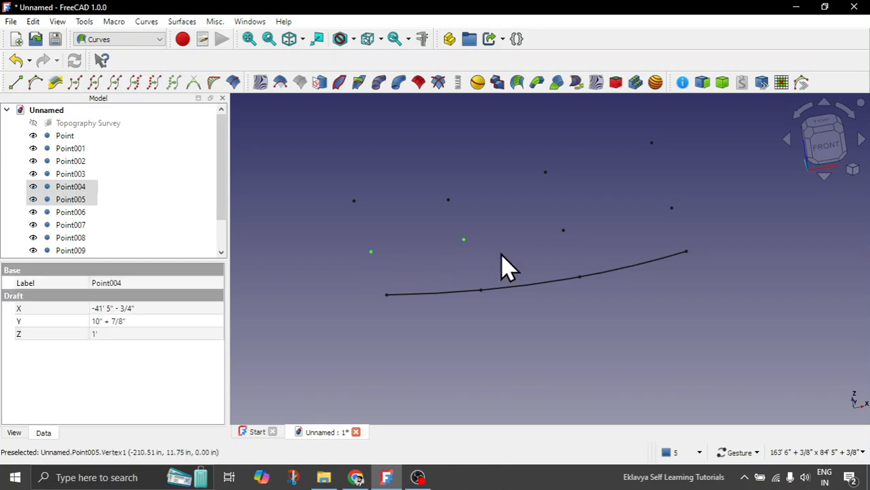
pyautogui.keyDown('ctrl'); pyautogui.click(563, 232); pyautogui.keyUp('ctrl')
pyautogui.keyDown('ctrl'); pyautogui.click(671, 208); pyautogui.keyUp('ctrl')
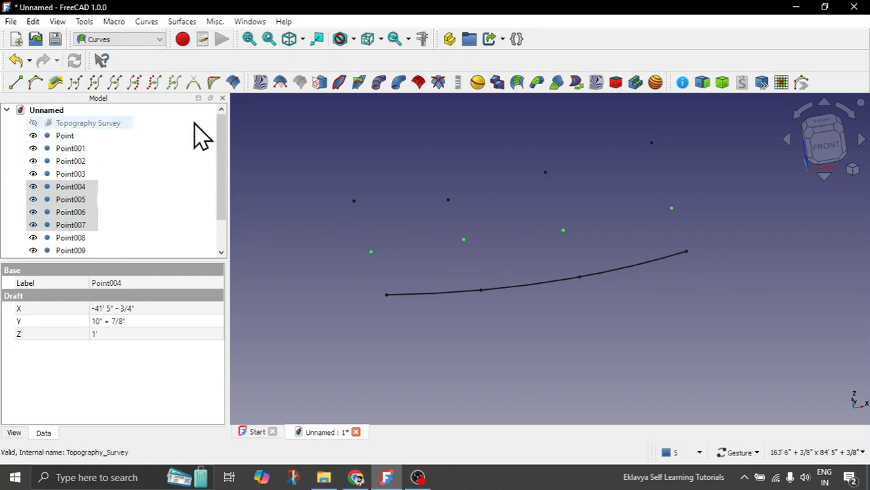
pyautogui.click(177, 95)
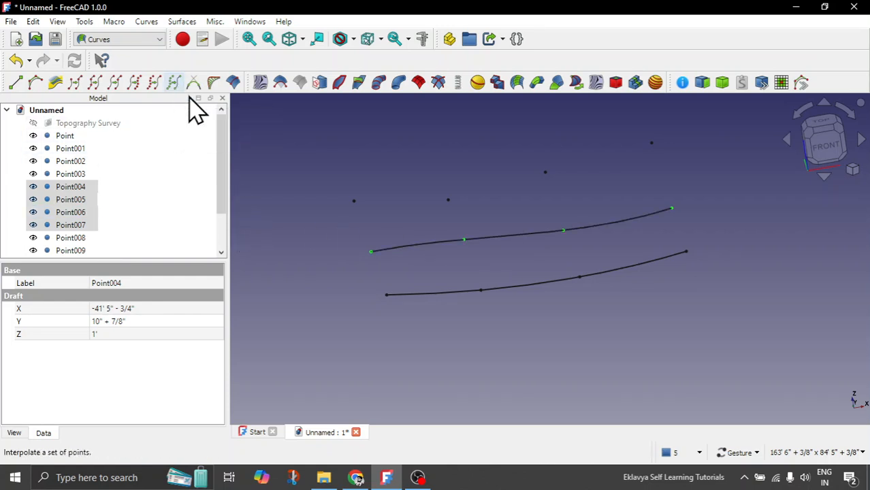
# - Interpolate a curve through the top row's four point vertices, Point008 to Point011
pyautogui.moveTo(499, 330); pyautogui.dragTo(369, 239)
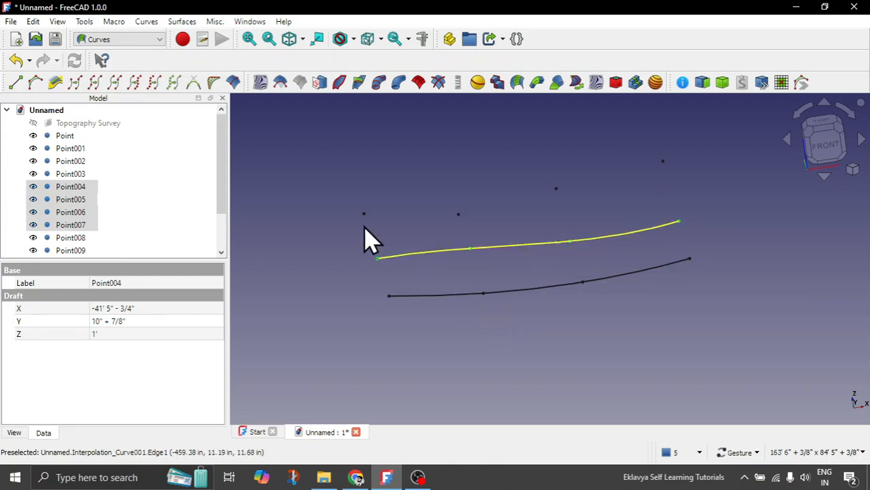
pyautogui.scroll(2, 372, 225)
pyautogui.click(365, 231)
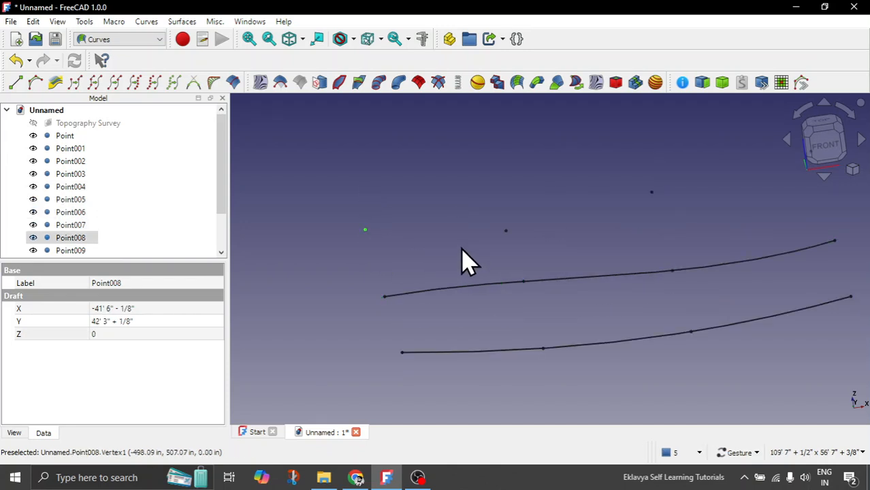
pyautogui.keyDown('ctrl'); pyautogui.click(506, 231); pyautogui.keyUp('ctrl')
pyautogui.keyDown('ctrl'); pyautogui.click(652, 194); pyautogui.keyUp('ctrl')
pyautogui.scroll(-1, 523, 263)
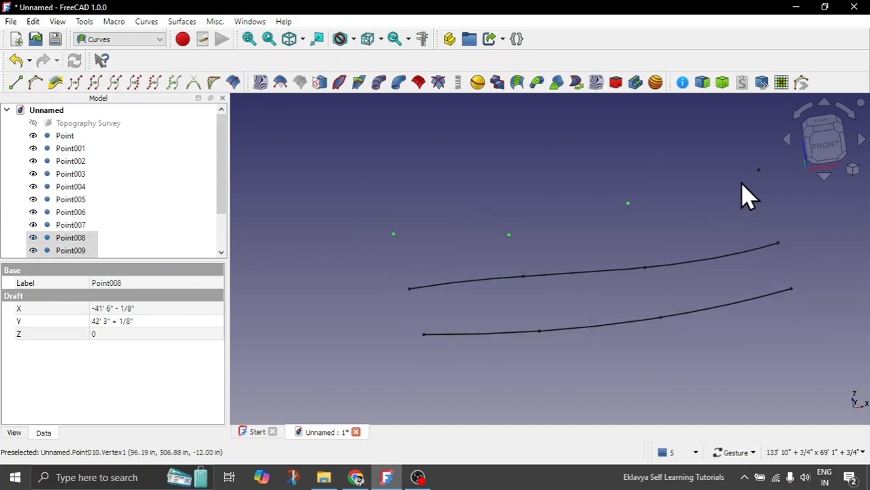
pyautogui.keyDown('ctrl'); pyautogui.click(759, 170); pyautogui.keyUp('ctrl')
pyautogui.click(173, 83)
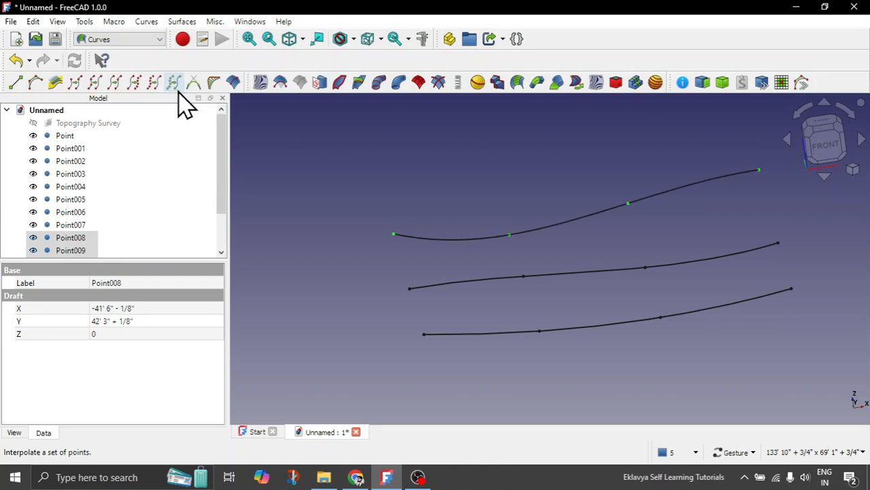
# - Hide all survey points from Point to Point011, leaving the three interpolation curves visible, and clear the selection
pyautogui.moveTo(409, 269); pyautogui.dragTo(588, 243)
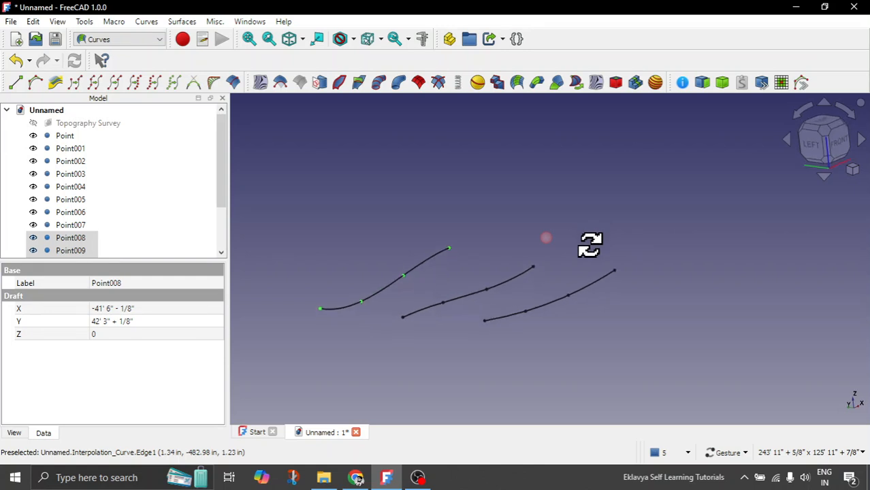
pyautogui.moveTo(68, 137); pyautogui.dragTo(78, 217)
pyautogui.scroll(2, 175, 247)
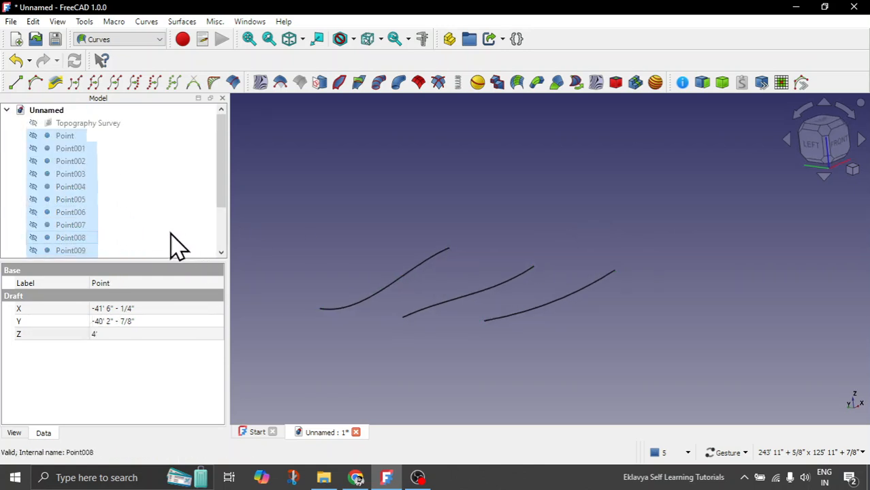
pyautogui.scroll(-2, 175, 246)
pyautogui.press('space')
pyautogui.click(417, 381)
# - Switch to the Part workbench
pyautogui.moveTo(403, 353); pyautogui.dragTo(342, 371)
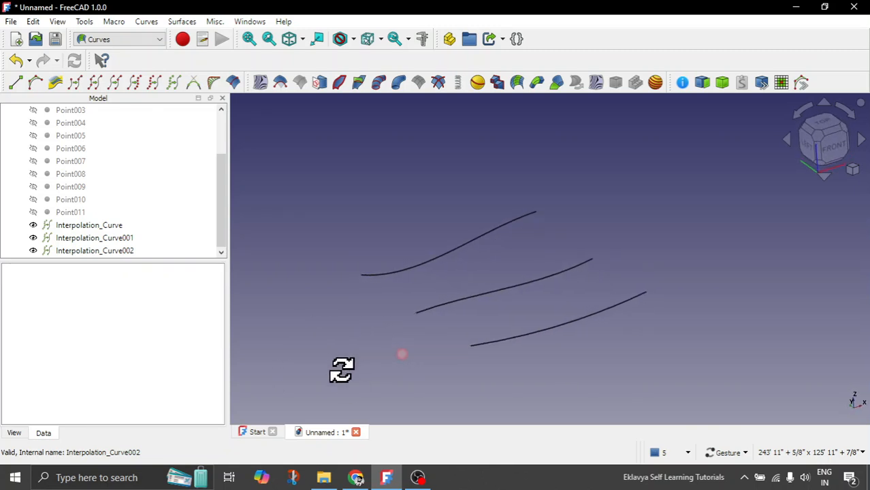
pyautogui.click(134, 40)
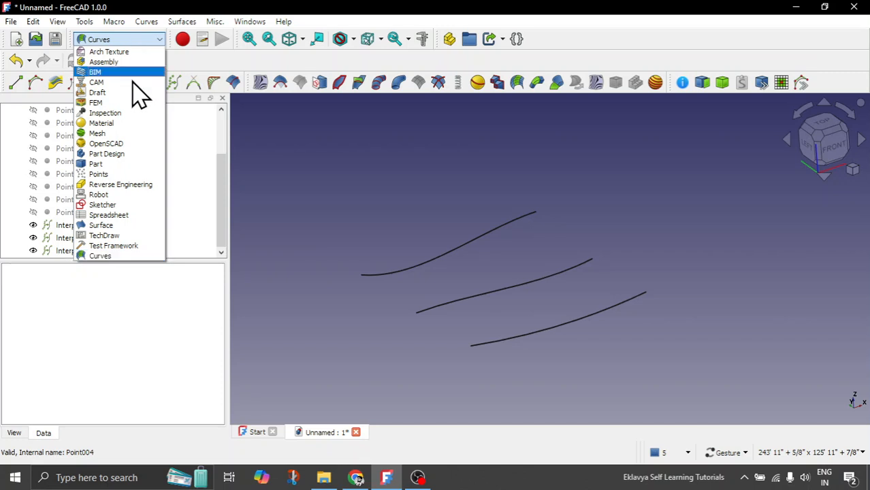
pyautogui.click(96, 164)
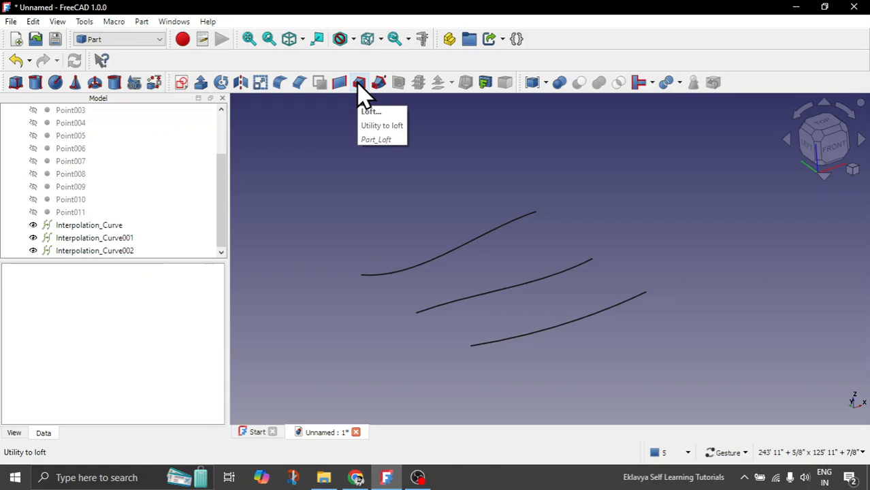
# - Loft the three interpolation curves, in order from Interpolation_Curve to Interpolation_Curve002, into a terrain surface with the solid, ruled and closed options off
pyautogui.click(143, 22)
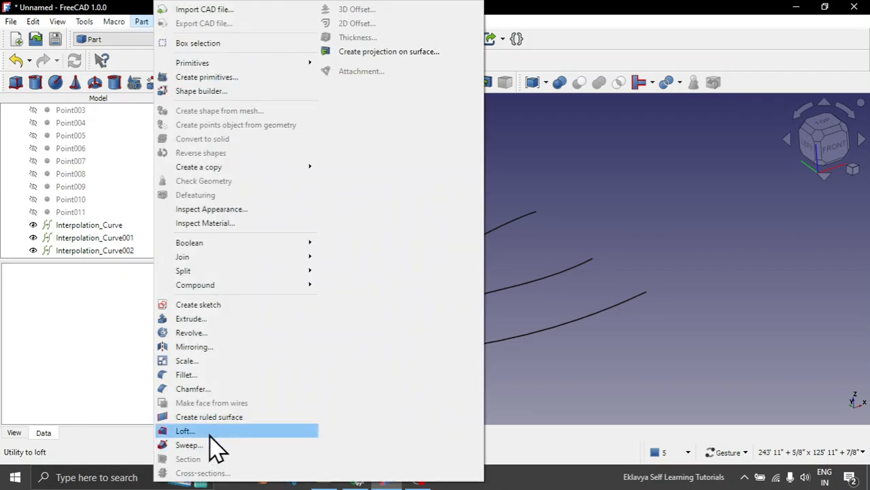
pyautogui.click(658, 199)
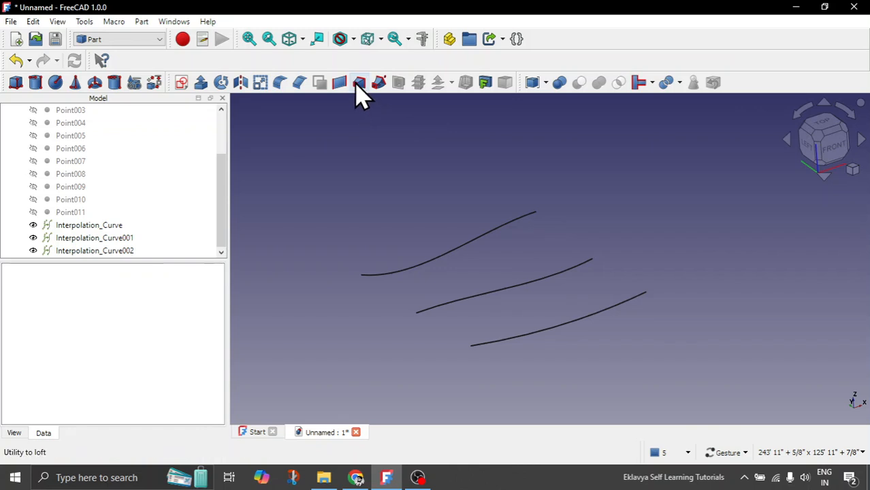
pyautogui.click(107, 225)
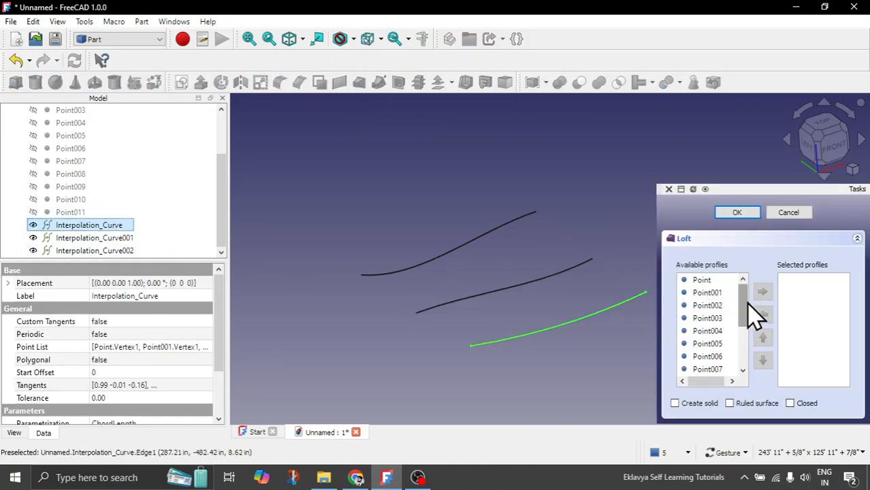
pyautogui.moveTo(749, 305); pyautogui.dragTo(749, 349)
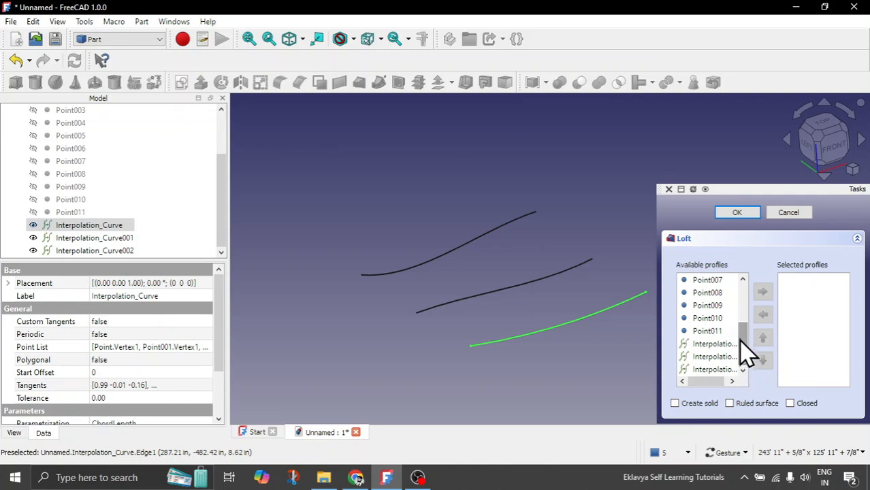
pyautogui.click(715, 344)
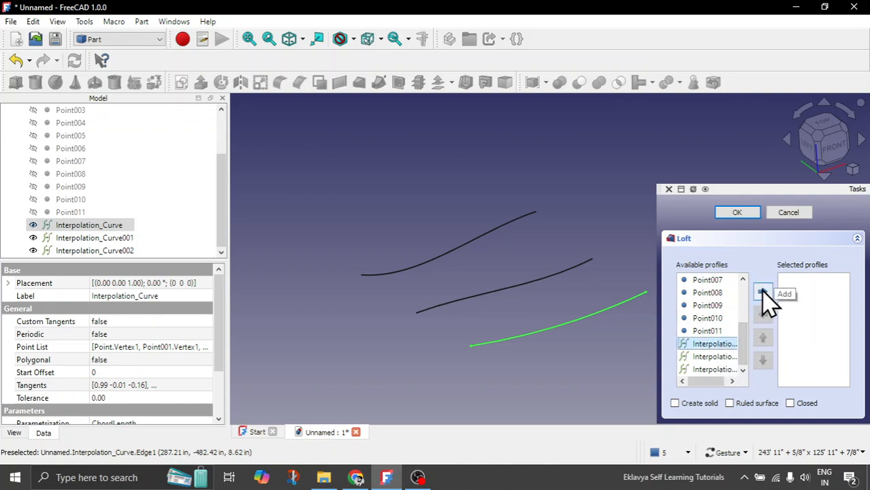
pyautogui.click(764, 294)
pyautogui.click(718, 358)
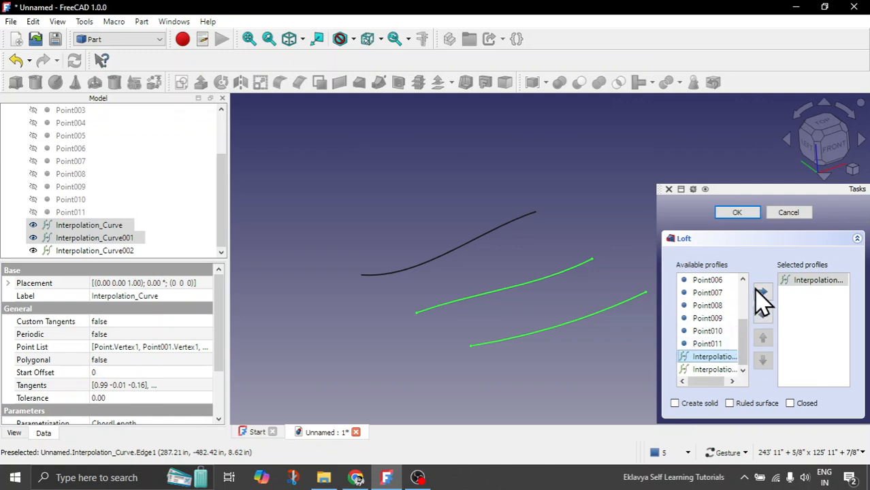
pyautogui.click(761, 293)
pyautogui.click(708, 371)
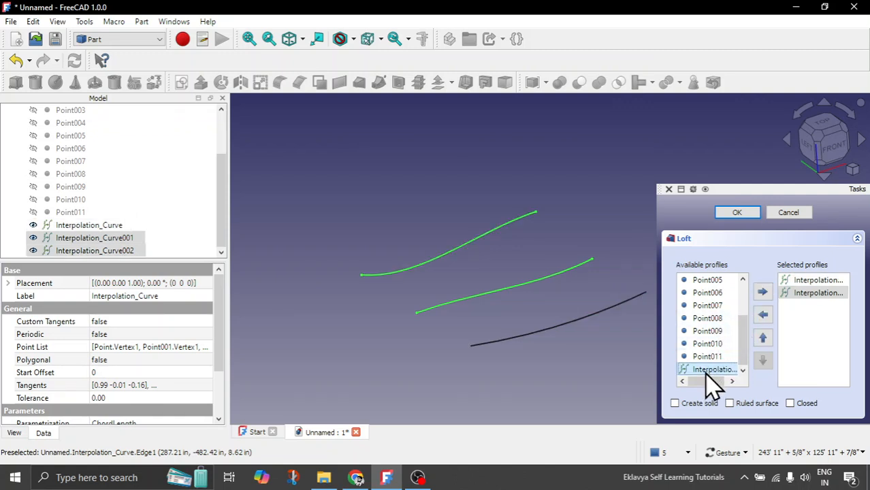
pyautogui.click(763, 292)
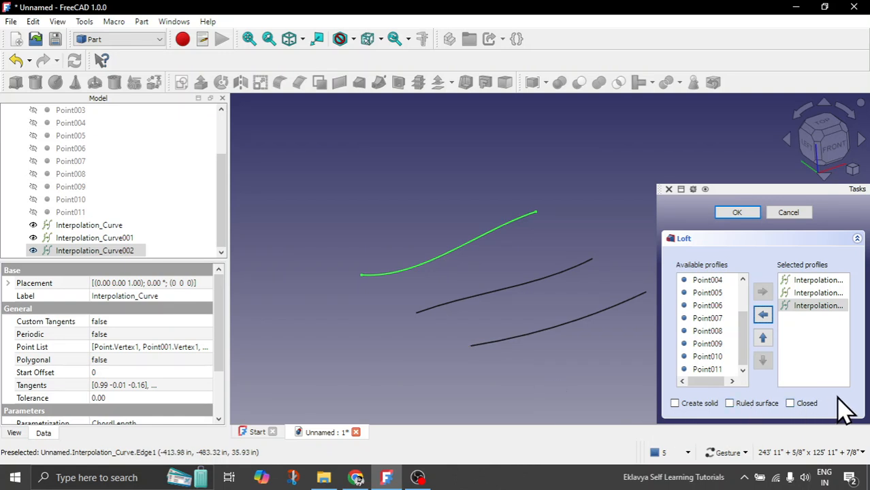
pyautogui.click(737, 213)
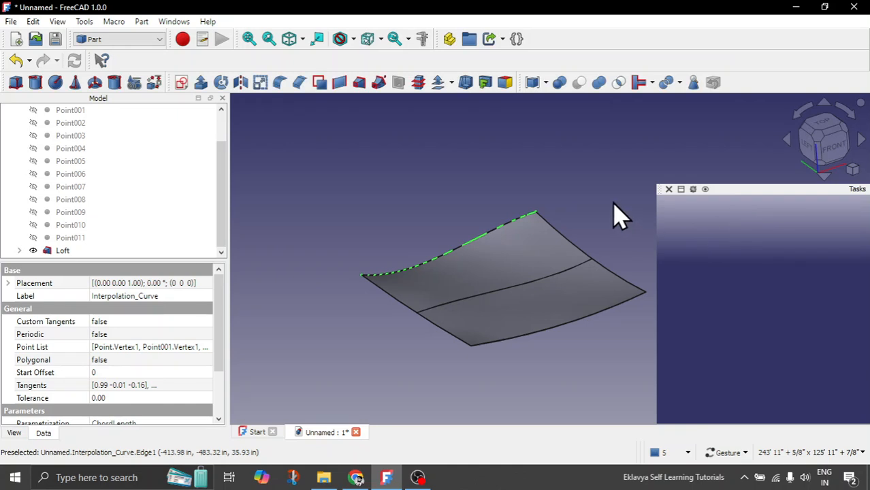
# - Hide the three interpolation curves nested under the Loft and clear the selection
pyautogui.moveTo(594, 198); pyautogui.dragTo(608, 254)
pyautogui.scroll(1, 80, 232)
pyautogui.scroll(-1, 55, 245)
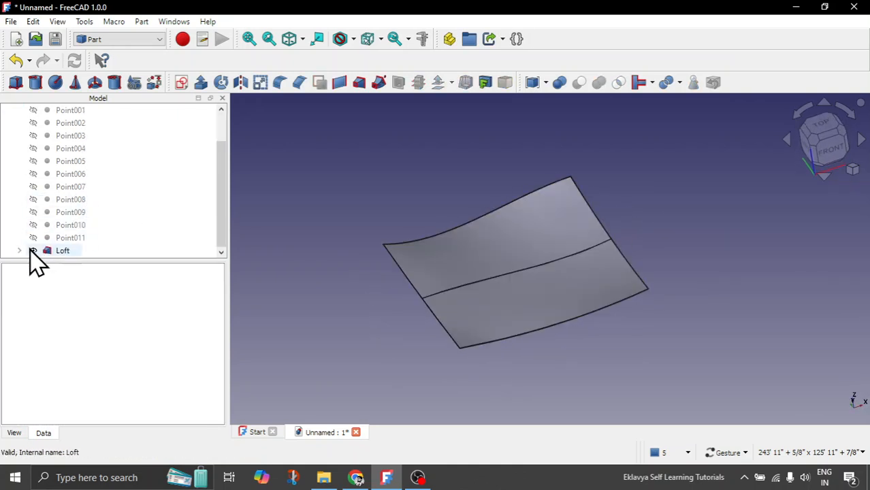
pyautogui.click(20, 251)
pyautogui.keyDown('shift'); pyautogui.click(93, 251); pyautogui.keyUp('shift')
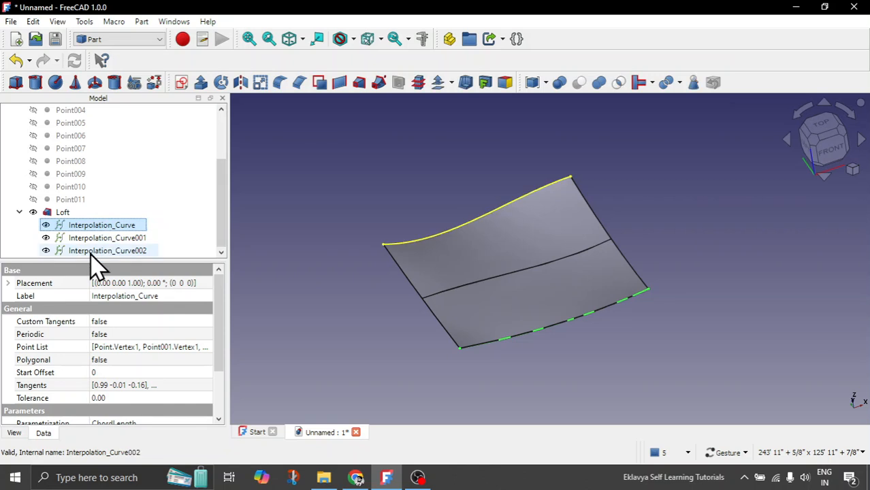
pyautogui.press('space')
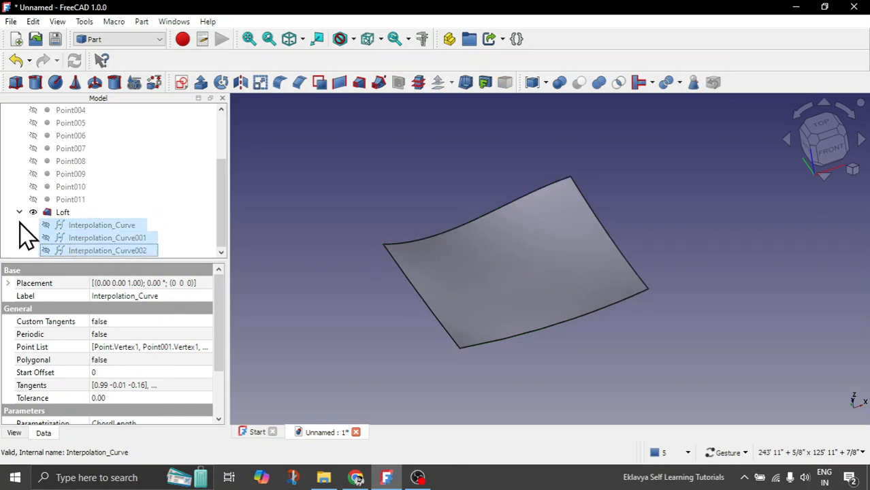
pyautogui.click(19, 212)
pyautogui.click(409, 339)
# - Examine the shape of the lofted terrain surface from above, from the front and at an angle
pyautogui.moveTo(409, 334); pyautogui.dragTo(494, 326)
pyautogui.scroll(3, 499, 326)
pyautogui.scroll(-3, 491, 315)
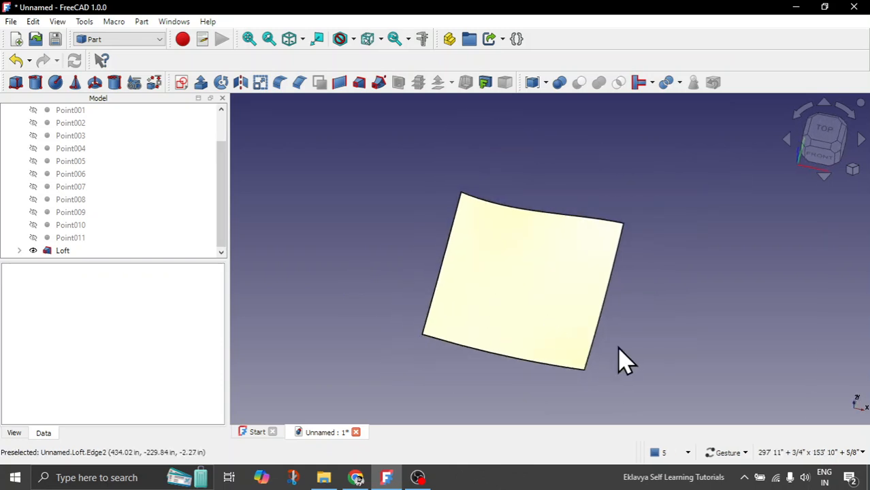
pyautogui.moveTo(612, 350); pyautogui.dragTo(634, 312)
pyautogui.scroll(3, 478, 382)
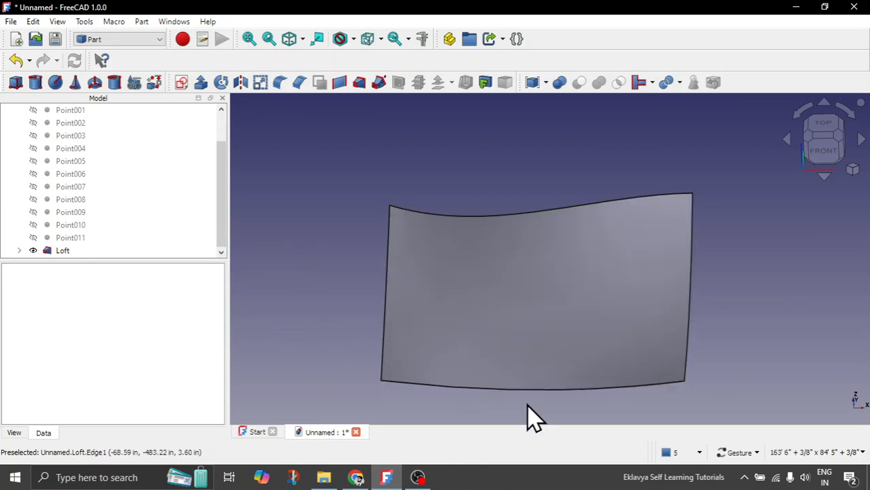
pyautogui.moveTo(528, 414); pyautogui.dragTo(543, 361)
pyautogui.scroll(-2, 515, 289)
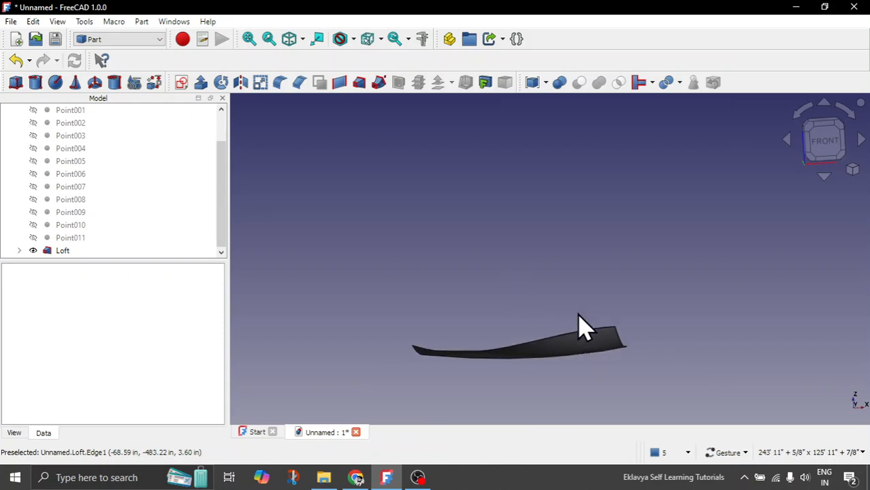
pyautogui.moveTo(579, 315); pyautogui.dragTo(600, 333)
# - Switch to the BIM workbench and create a site object
pyautogui.click(144, 41)
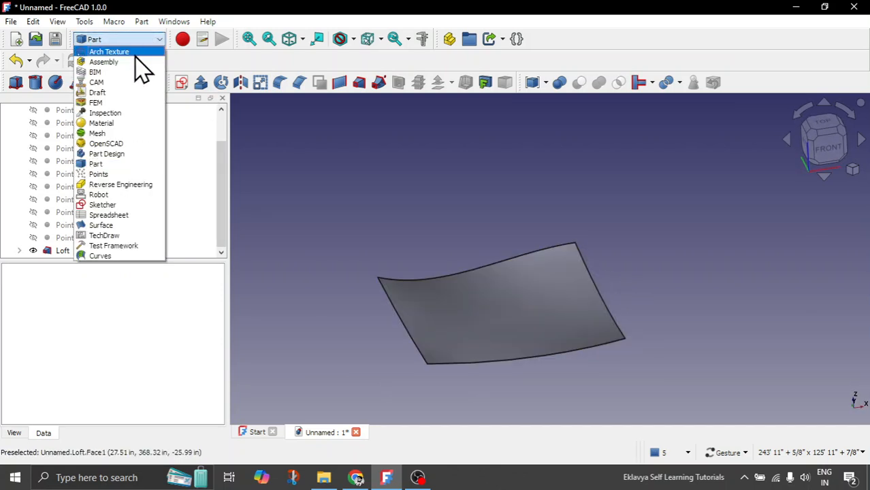
pyautogui.click(123, 70)
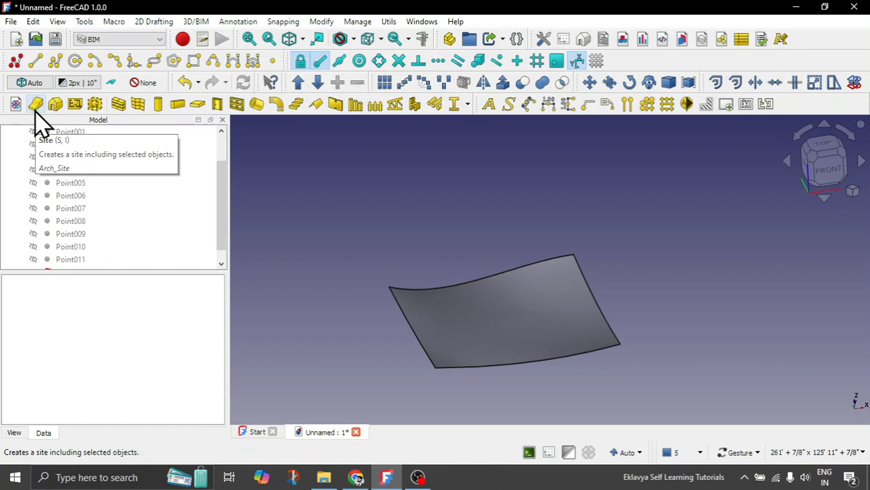
pyautogui.click(196, 22)
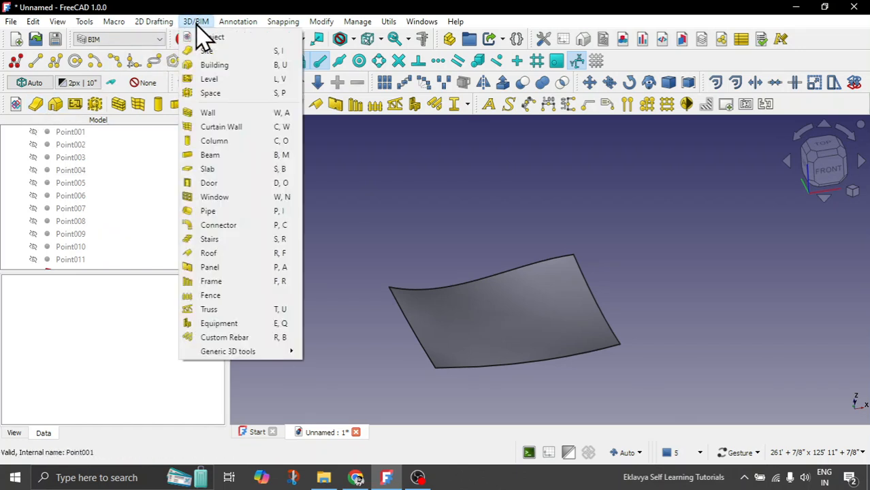
pyautogui.click(207, 52)
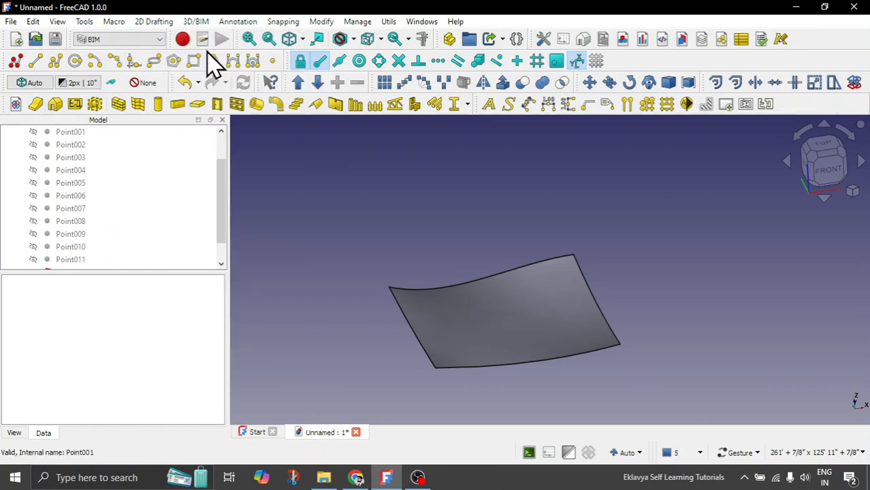
# - Set the site's Terrain property to the Loft surface and clear the selection
pyautogui.click(63, 260)
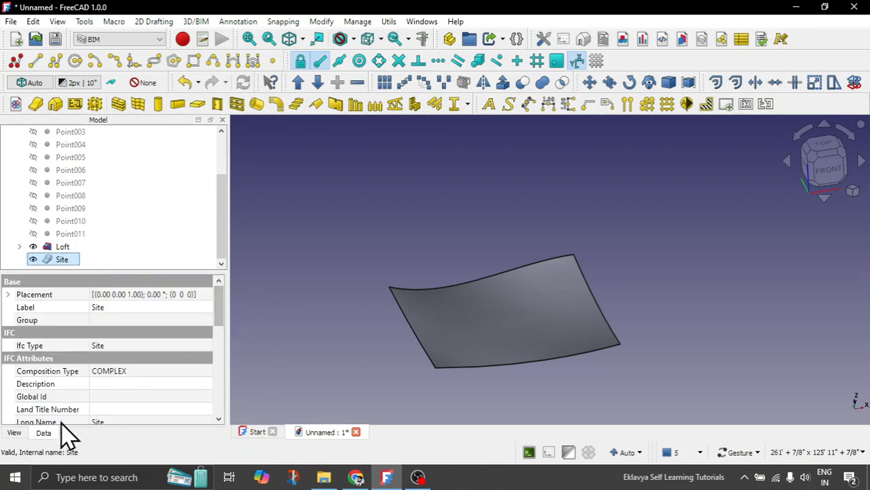
pyautogui.moveTo(222, 293); pyautogui.dragTo(224, 415)
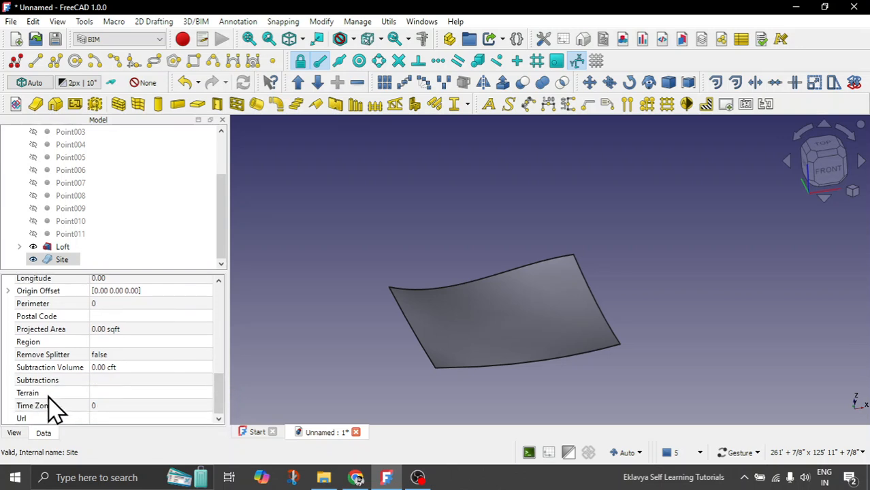
pyautogui.click(162, 395)
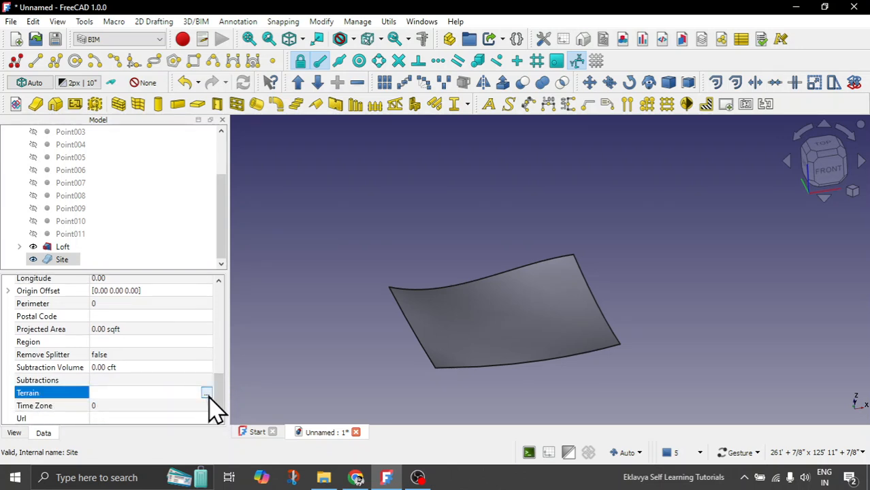
pyautogui.click(205, 394)
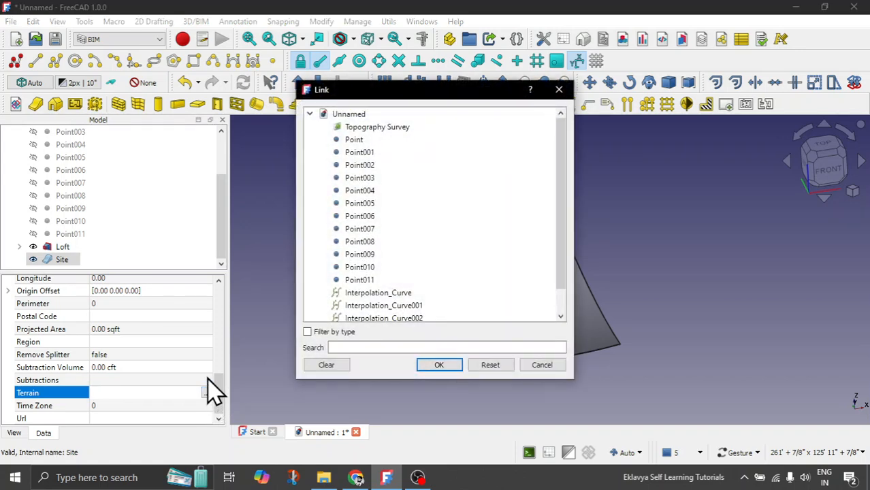
pyautogui.scroll(-1, 469, 262)
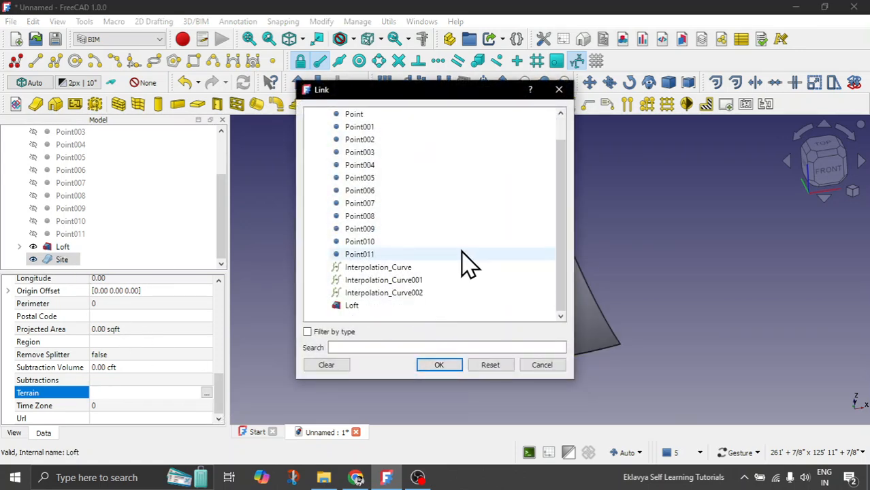
pyautogui.click(365, 307)
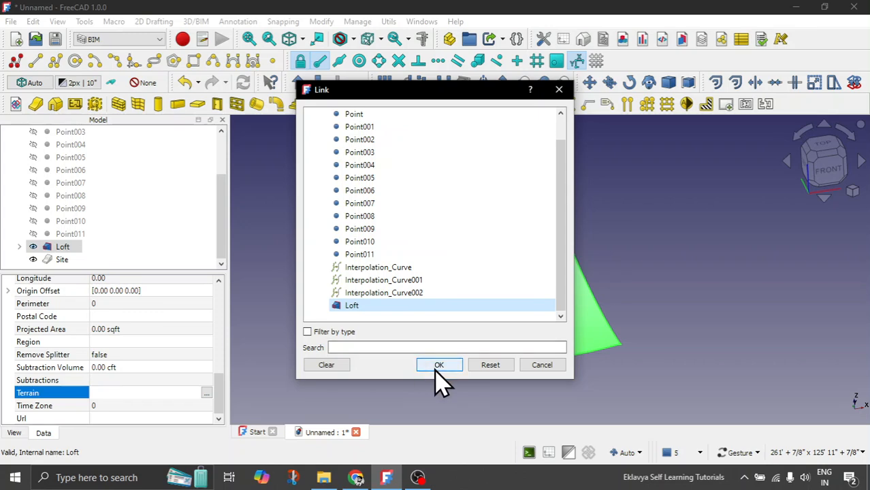
pyautogui.click(439, 366)
pyautogui.click(362, 343)
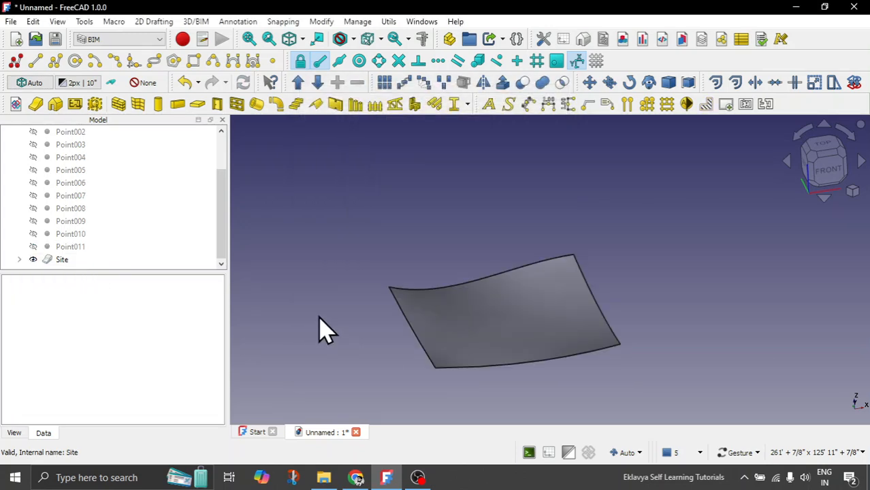
# - Examine the site's computed properties, including perimeter, projected area, and addition and subtraction volumes
pyautogui.click(69, 260)
pyautogui.click(510, 252)
pyautogui.moveTo(519, 252); pyautogui.dragTo(536, 273)
pyautogui.moveTo(408, 352); pyautogui.dragTo(389, 333)
pyautogui.click(64, 259)
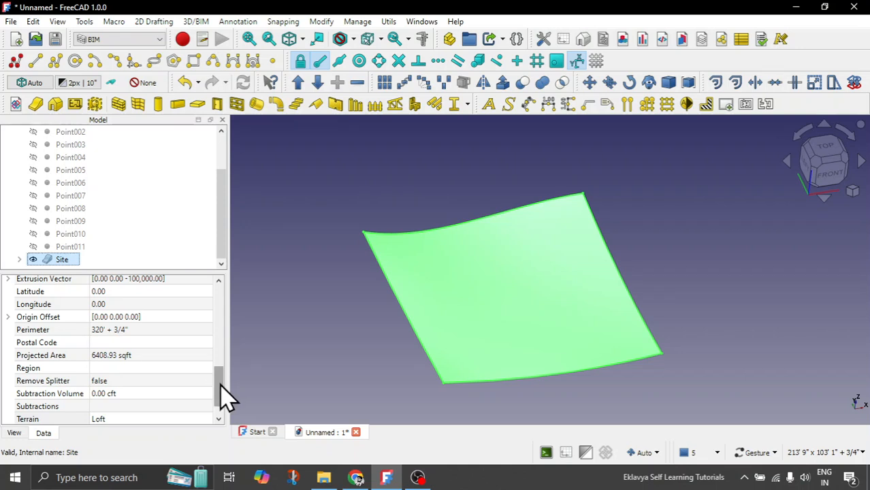
pyautogui.moveTo(219, 385); pyautogui.dragTo(216, 367)
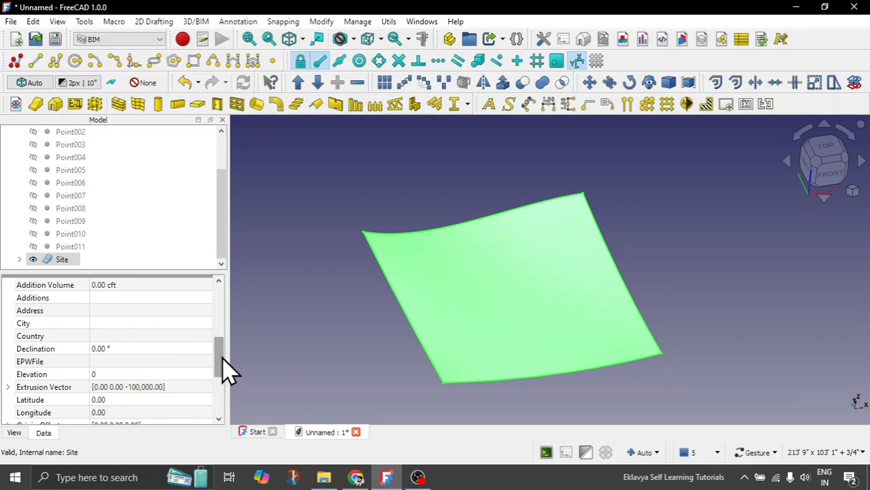
pyautogui.moveTo(223, 358); pyautogui.dragTo(224, 404)
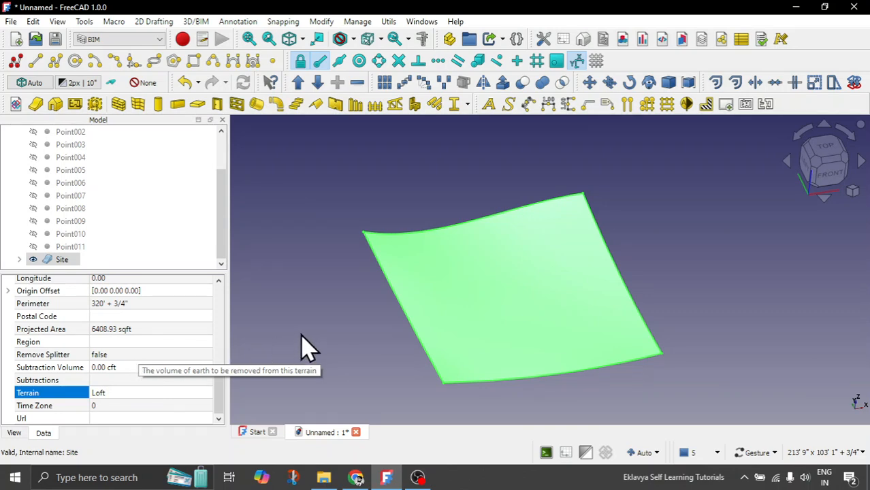
pyautogui.click(323, 317)
# - Show the Topography Survey image together with the terrain surface
pyautogui.scroll(3, 134, 238)
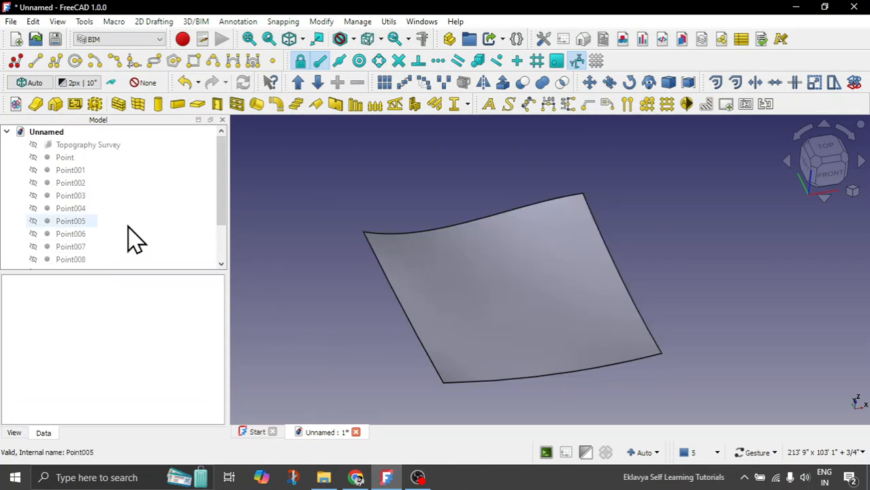
pyautogui.click(91, 145)
pyautogui.press('space')
pyautogui.click(310, 372)
pyautogui.moveTo(309, 371); pyautogui.dragTo(569, 286)
pyautogui.moveTo(407, 323); pyautogui.dragTo(495, 362)
pyautogui.moveTo(634, 387); pyautogui.dragTo(462, 306)
pyautogui.moveTo(544, 359); pyautogui.dragTo(526, 368)
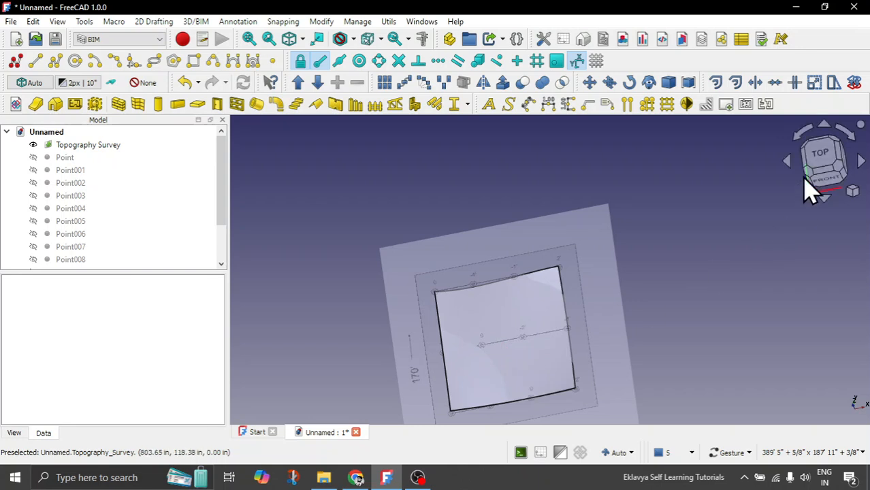
# - Draw a filled rectangle about 28' by 21' in top view, inside the terrain near its upper 2' corner
pyautogui.click(824, 160)
pyautogui.scroll(1, 485, 361)
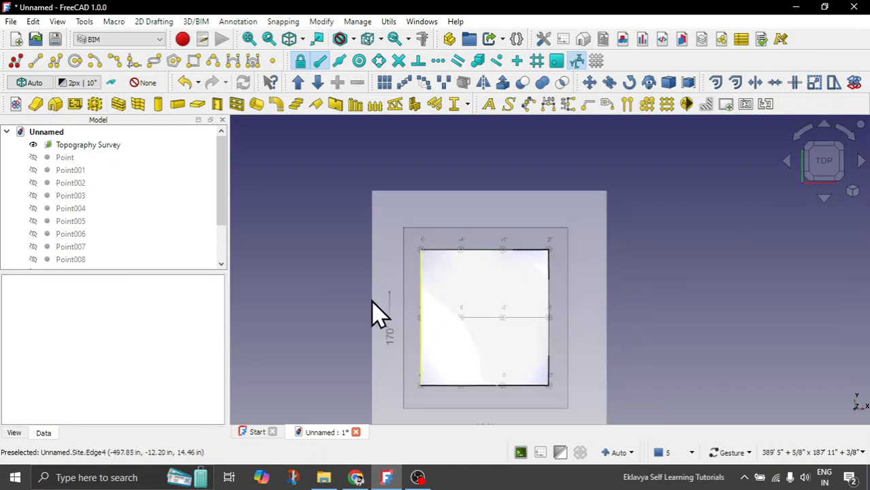
pyautogui.scroll(-1, 321, 264)
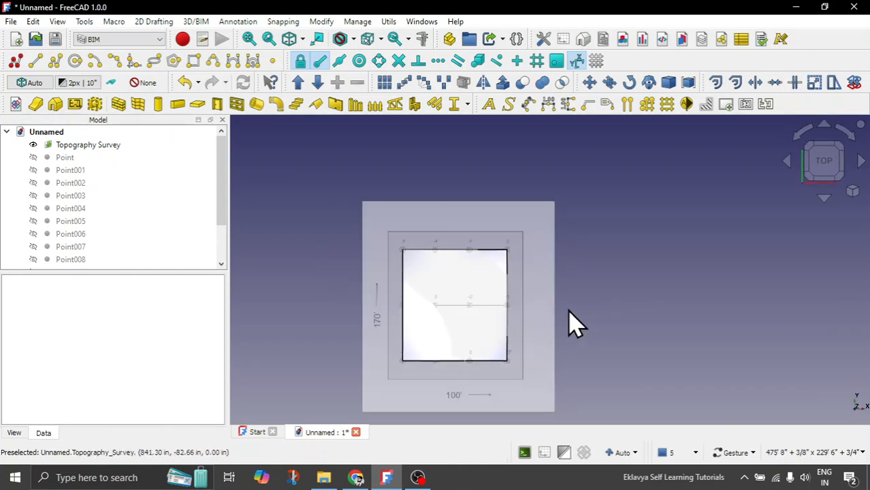
pyautogui.scroll(2, 486, 291)
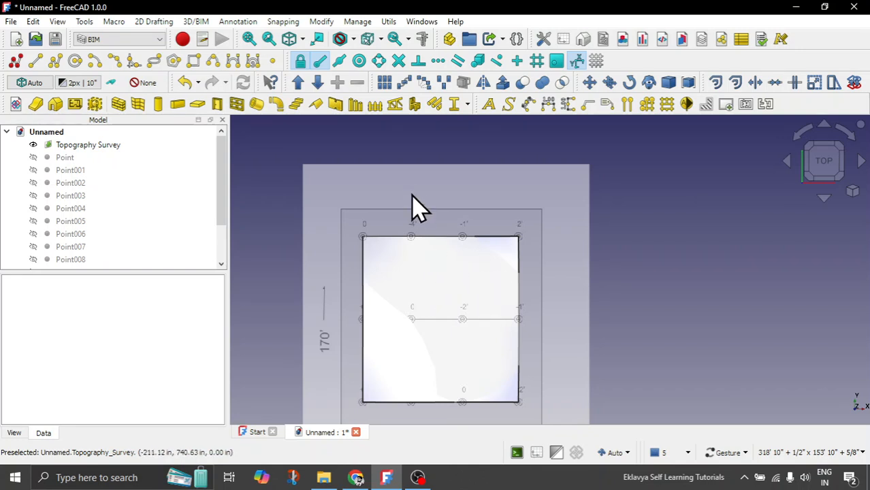
pyautogui.click(194, 61)
pyautogui.scroll(2, 455, 258)
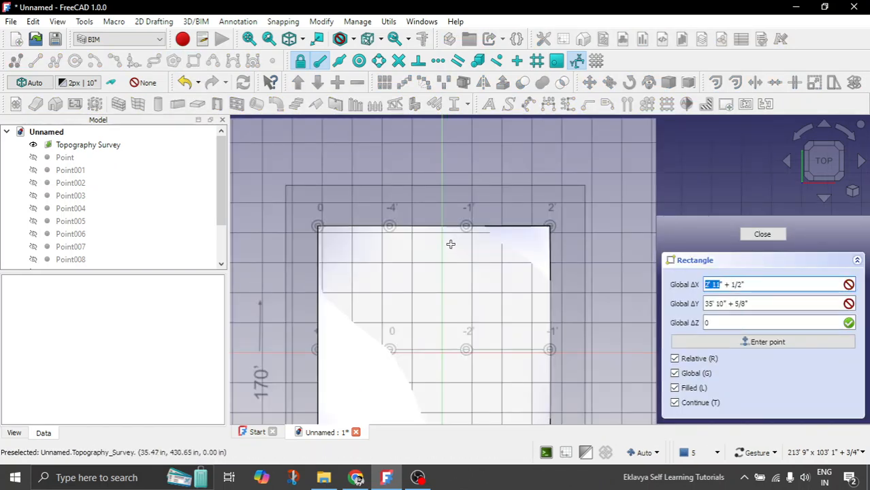
pyautogui.click(529, 236)
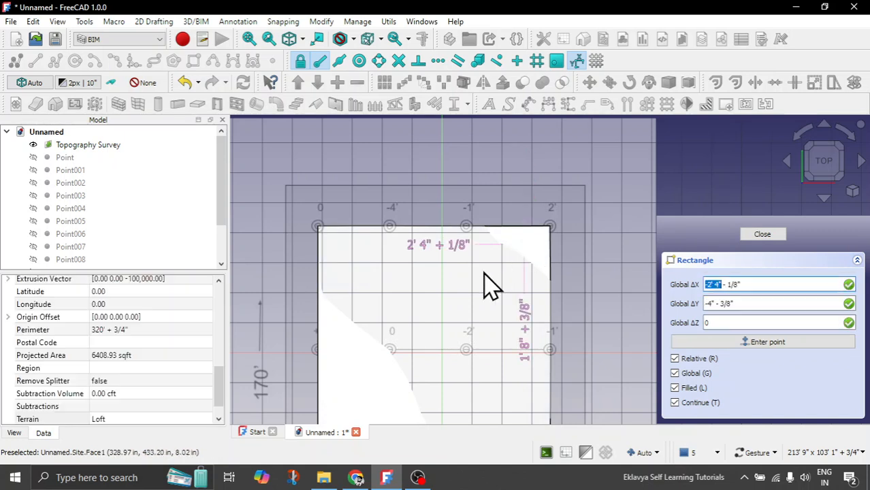
pyautogui.click(448, 303)
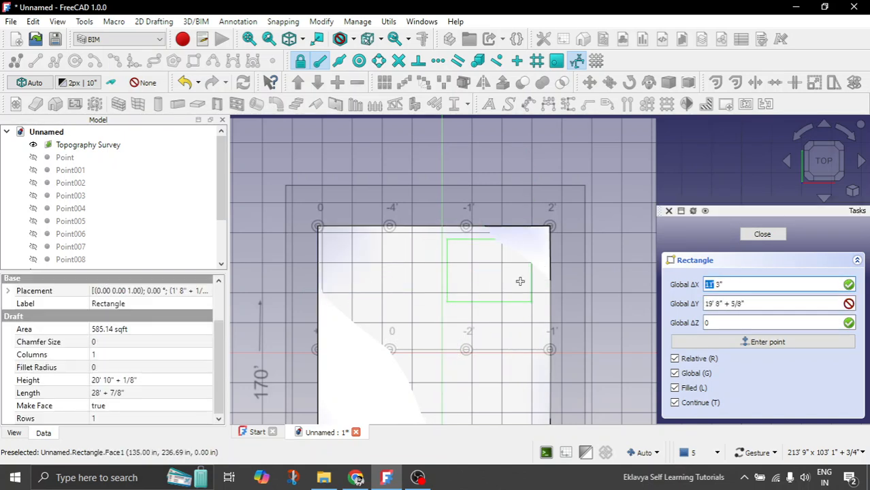
pyautogui.click(763, 234)
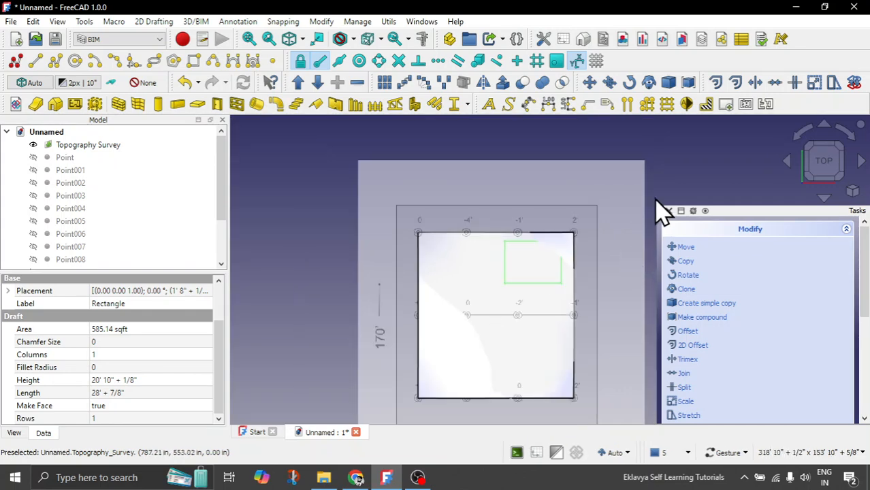
pyautogui.click(669, 211)
# - Examine how the rectangle sits relative to the terrain surface from the front and from above
pyautogui.moveTo(664, 307); pyautogui.dragTo(639, 251)
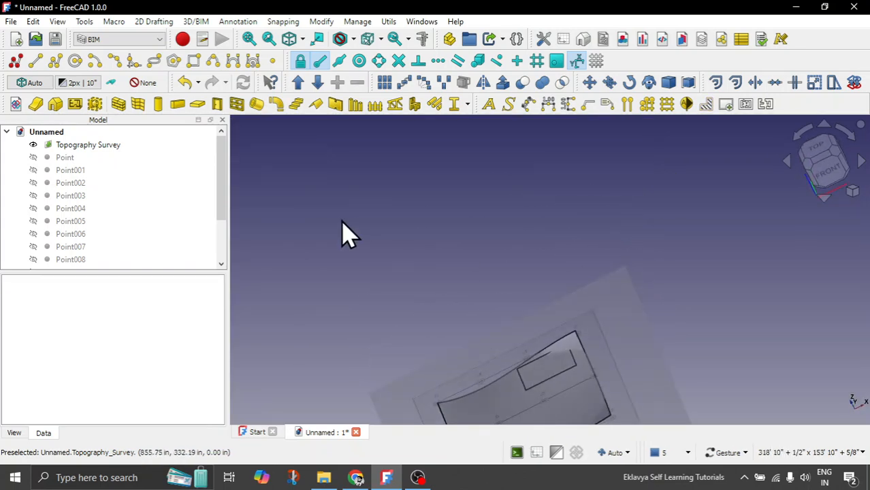
pyautogui.scroll(-2, 380, 232)
pyautogui.moveTo(398, 238); pyautogui.dragTo(442, 201)
pyautogui.scroll(1, 420, 394)
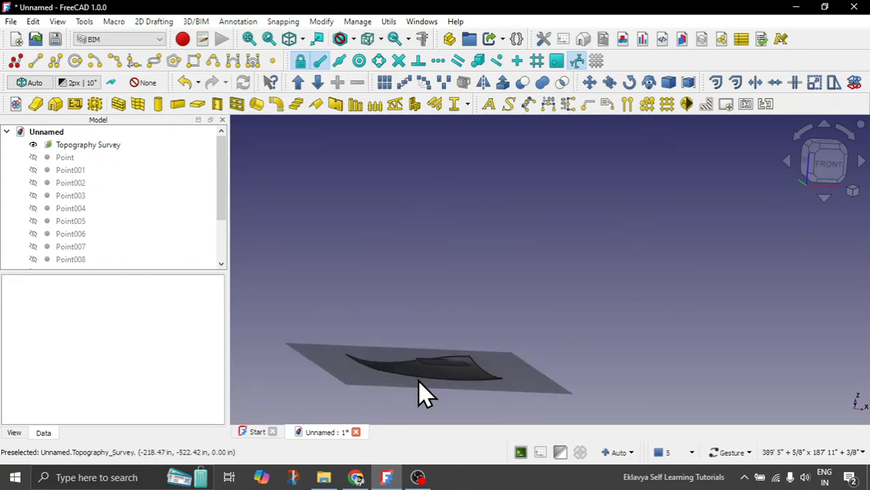
pyautogui.scroll(2, 435, 282)
pyautogui.moveTo(472, 352); pyautogui.dragTo(442, 335)
pyautogui.scroll(3, 495, 332)
pyautogui.moveTo(504, 334); pyautogui.dragTo(505, 381)
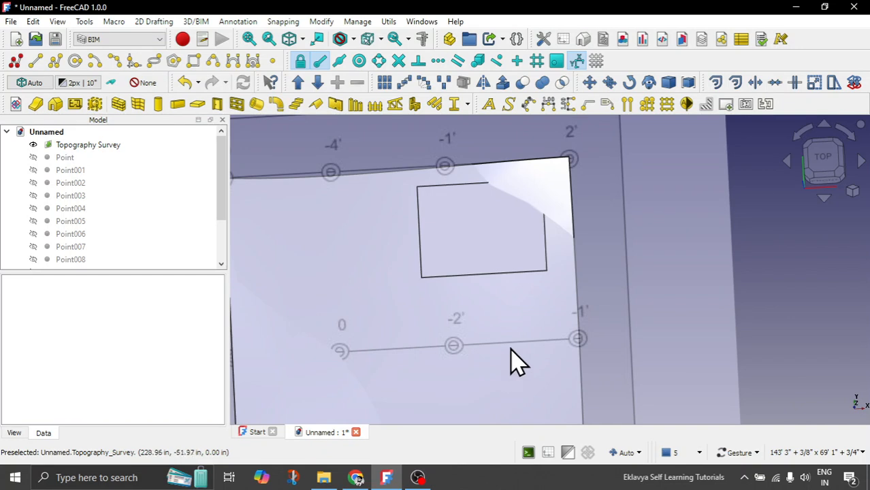
pyautogui.scroll(-3, 553, 252)
pyautogui.scroll(-2, 111, 224)
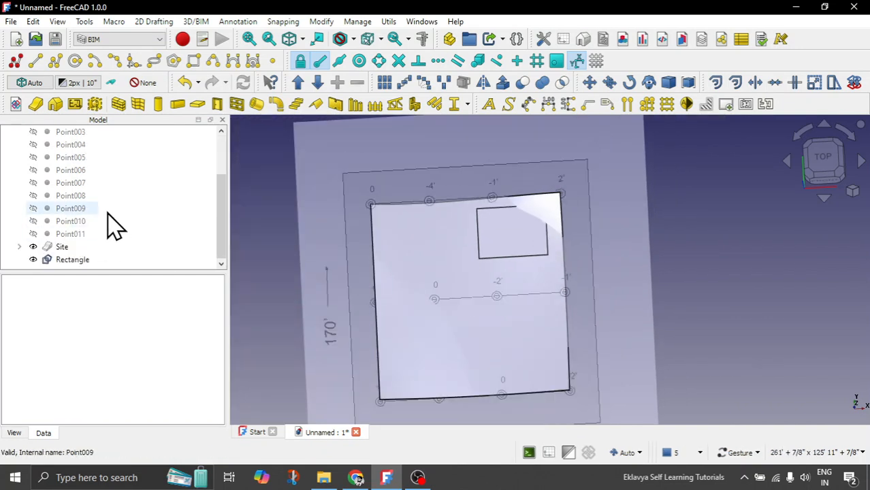
# - Extrude the rectangle as a solid in the custom Z direction, 3' along and 6' against
pyautogui.click(68, 260)
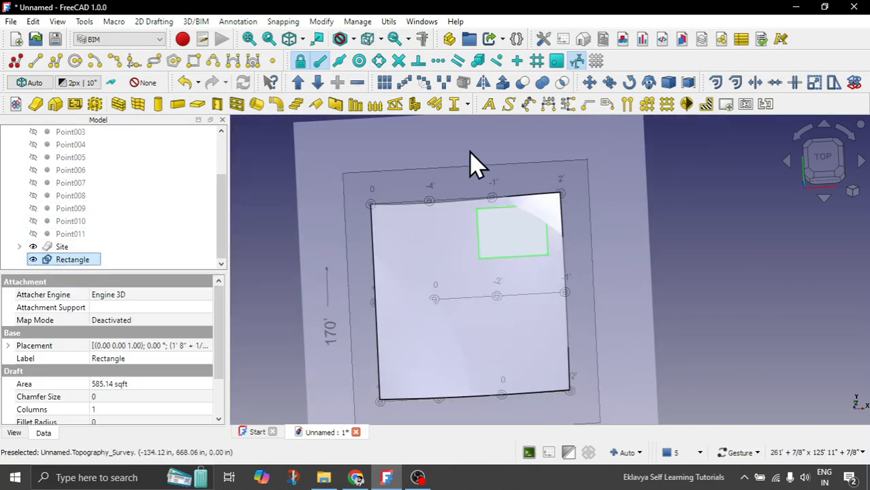
pyautogui.click(505, 83)
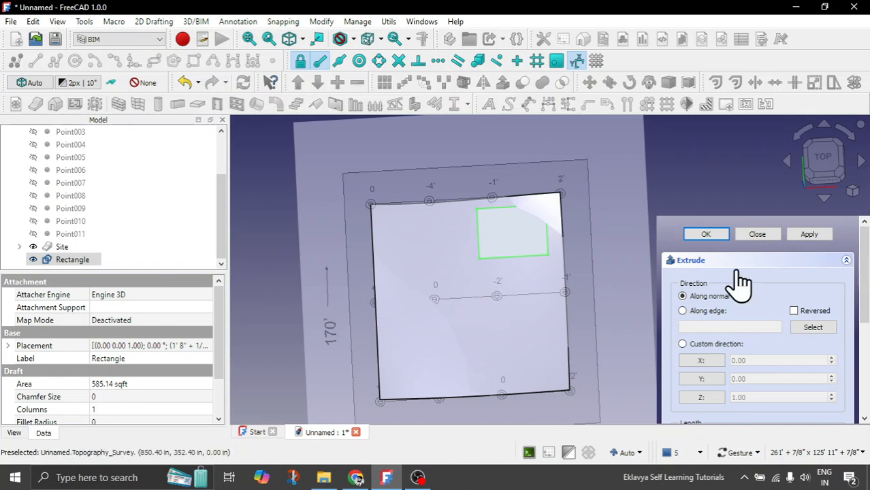
pyautogui.scroll(-1, 863, 327)
pyautogui.scroll(-1, 864, 326)
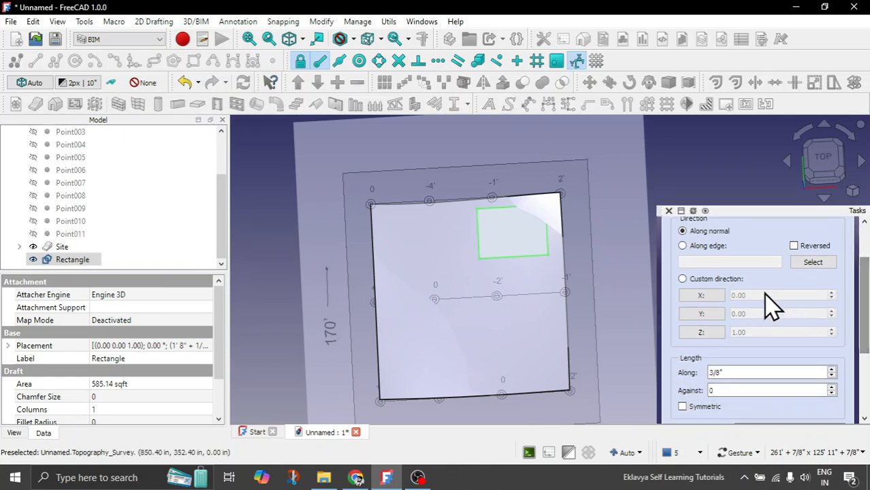
pyautogui.click(734, 279)
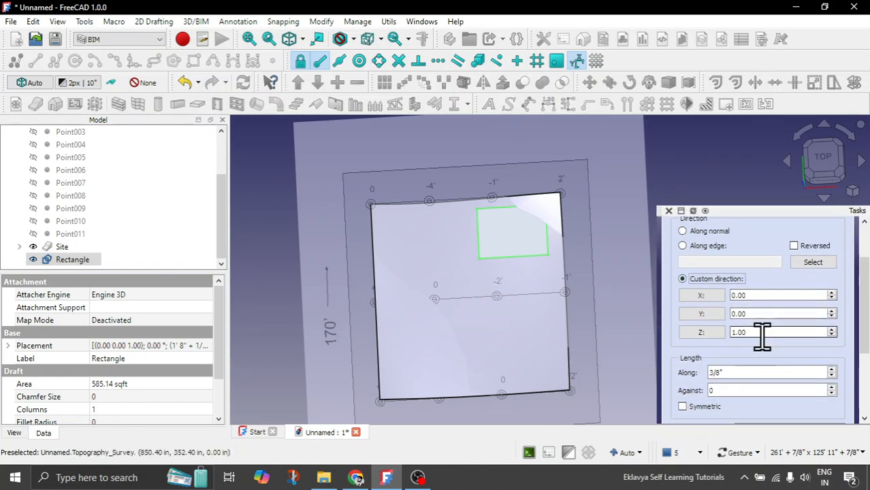
pyautogui.scroll(-2, 861, 337)
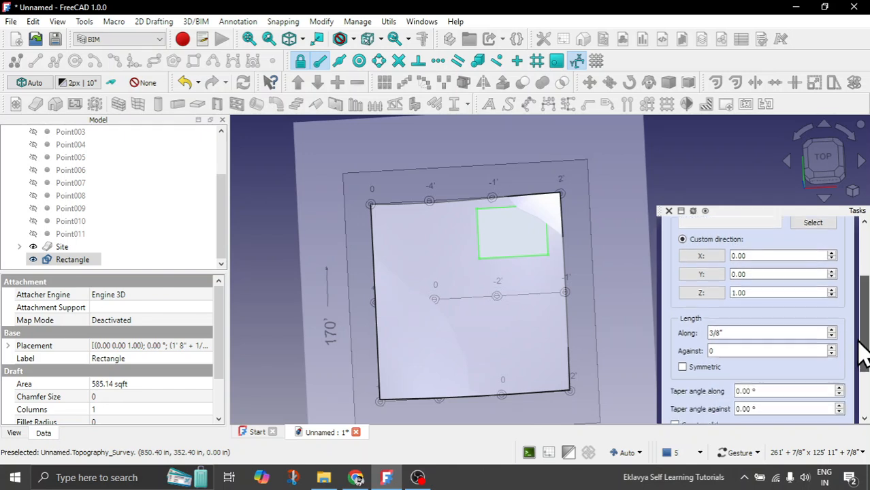
pyautogui.moveTo(728, 325); pyautogui.dragTo(695, 325)
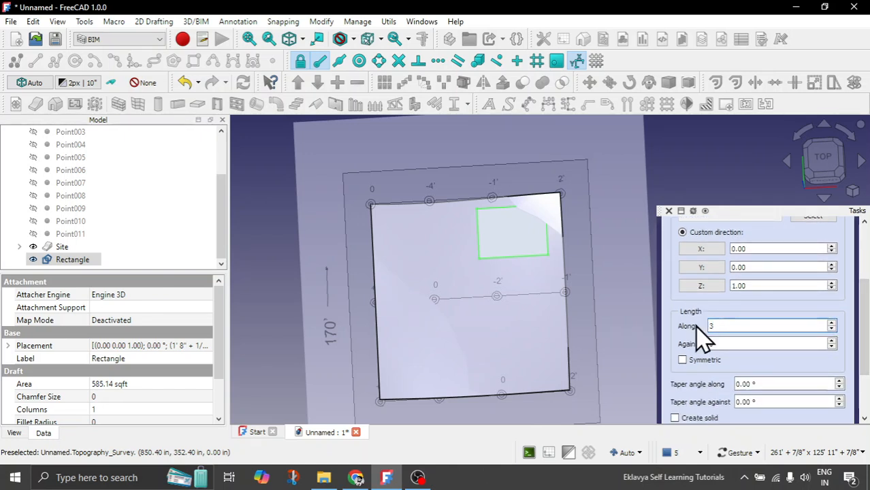
pyautogui.write("3'")
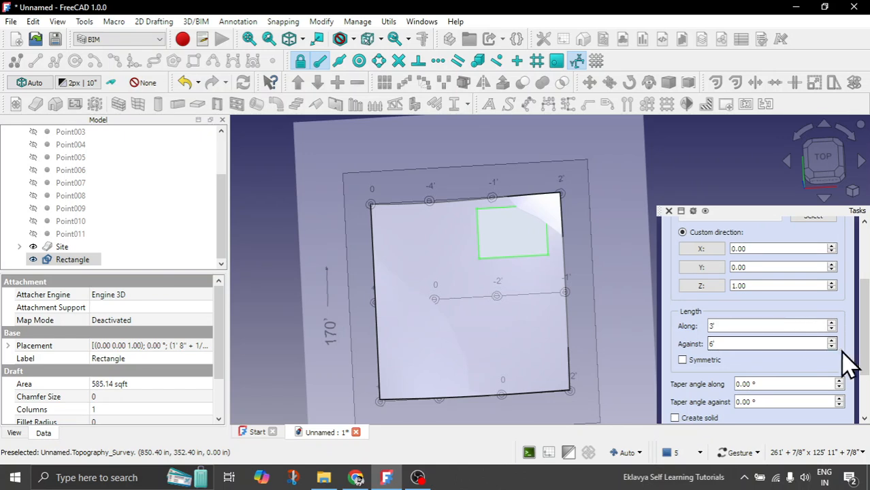
pyautogui.moveTo(863, 350); pyautogui.dragTo(864, 370)
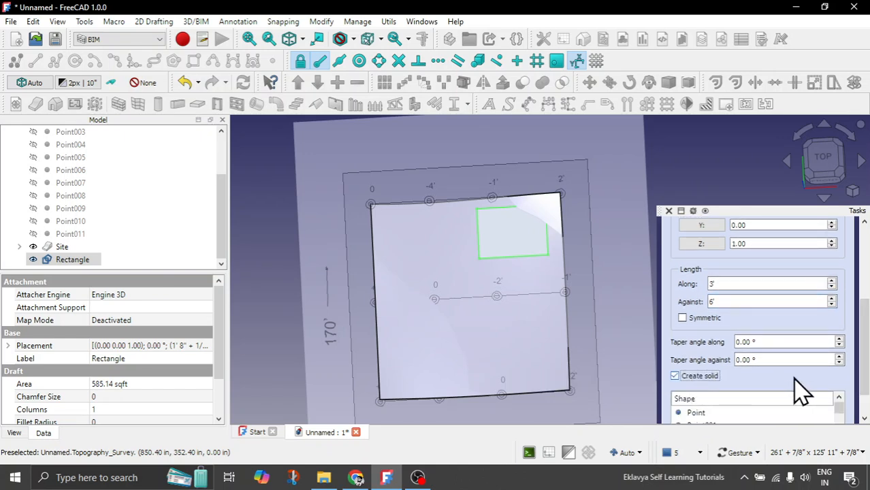
pyautogui.moveTo(862, 369); pyautogui.dragTo(861, 288)
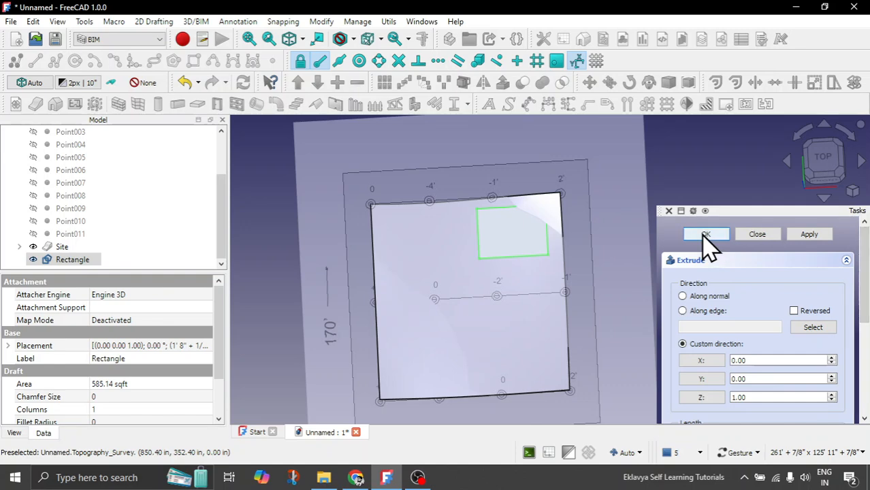
pyautogui.click(707, 234)
# - Add the extruded block to the site's Subtractions so it is cut from the terrain
pyautogui.moveTo(690, 184); pyautogui.dragTo(589, 330)
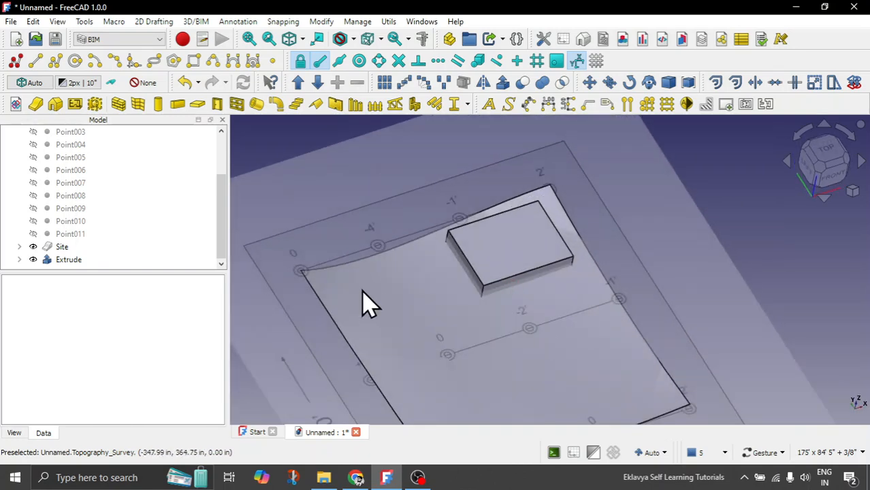
pyautogui.scroll(-5, 436, 238)
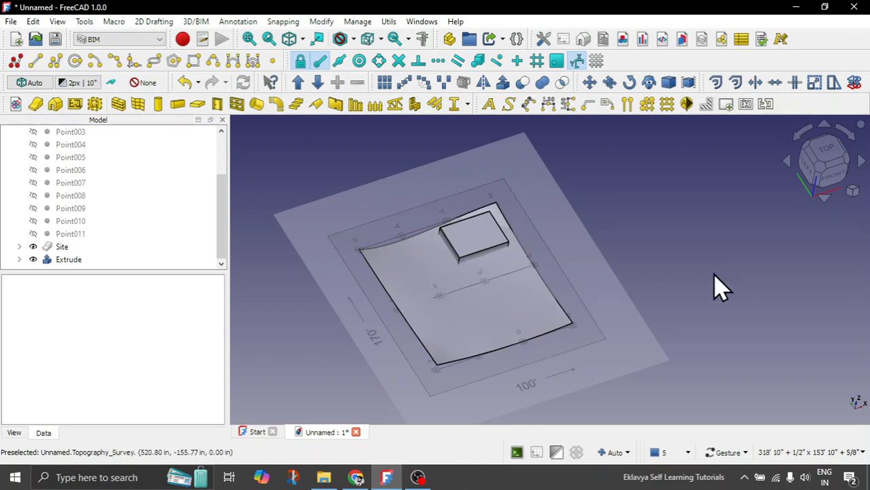
pyautogui.click(63, 247)
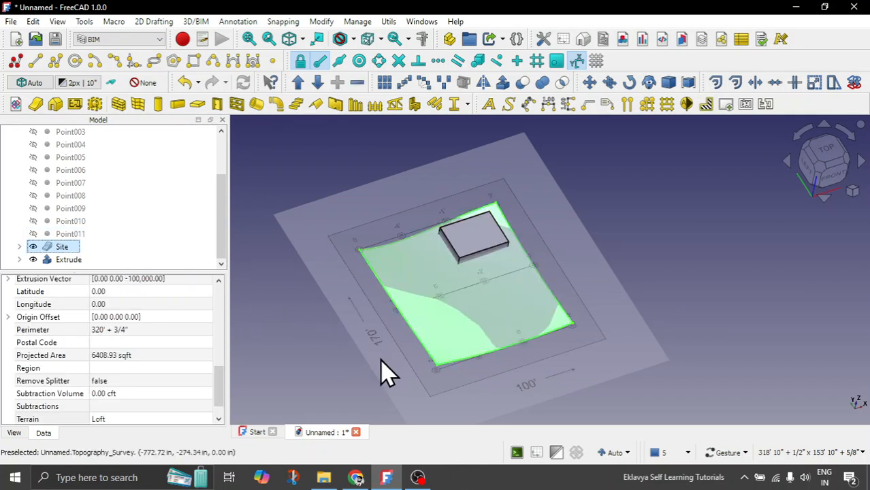
pyautogui.doubleClick(62, 248)
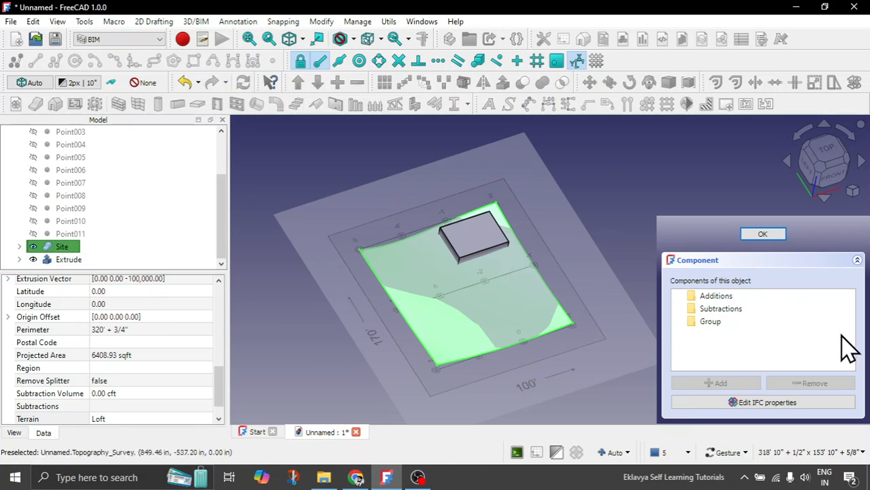
pyautogui.click(733, 325)
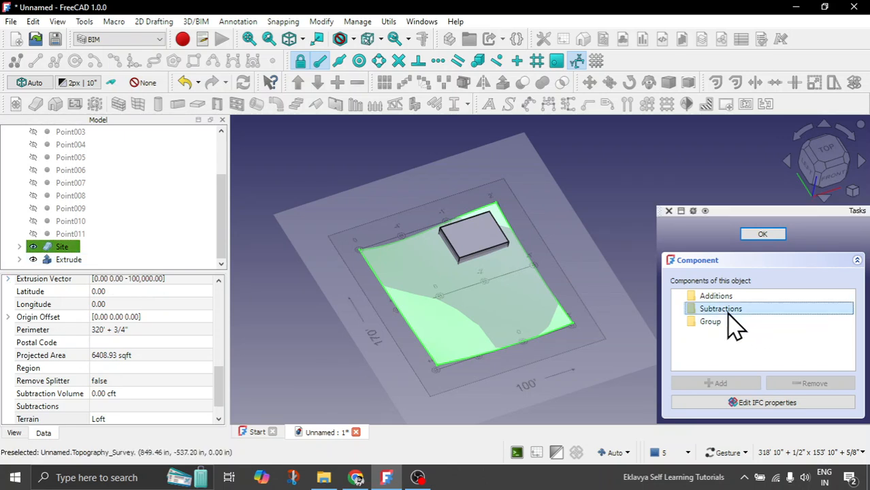
pyautogui.click(65, 261)
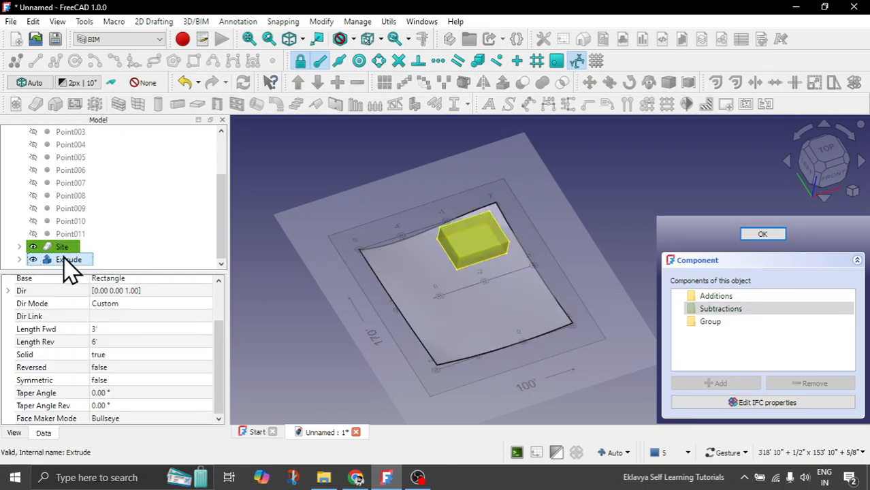
pyautogui.click(738, 309)
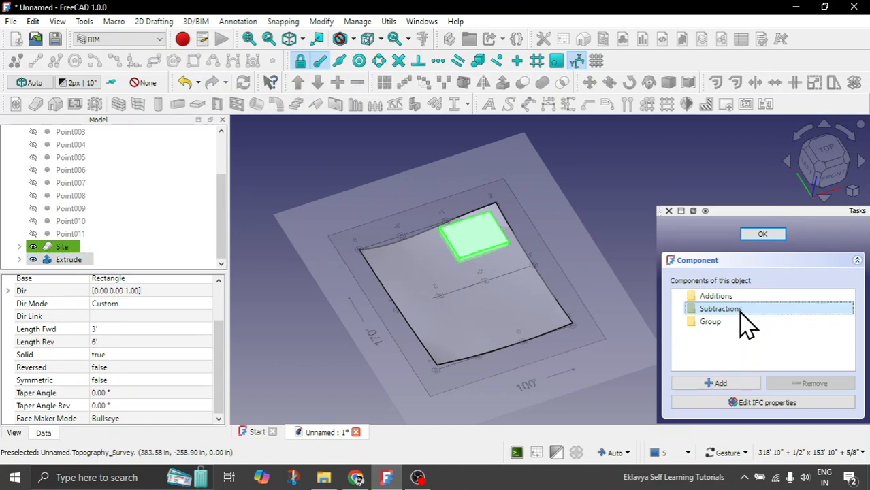
pyautogui.click(729, 389)
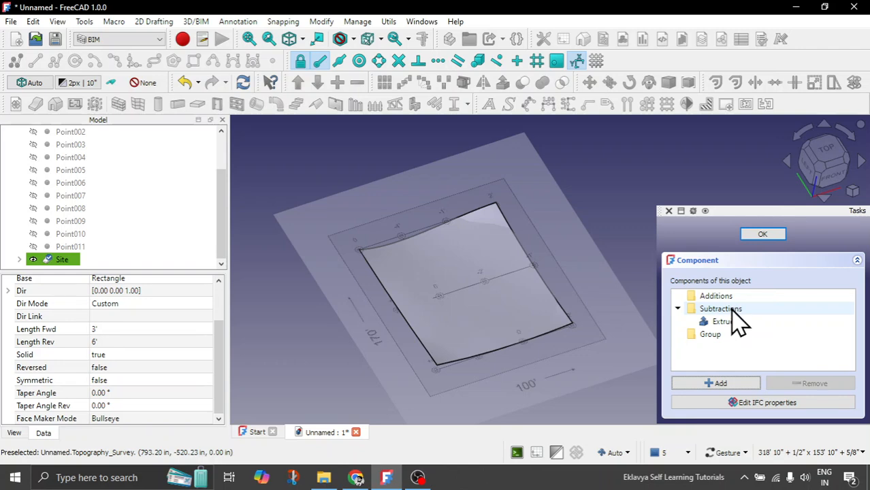
pyautogui.click(763, 235)
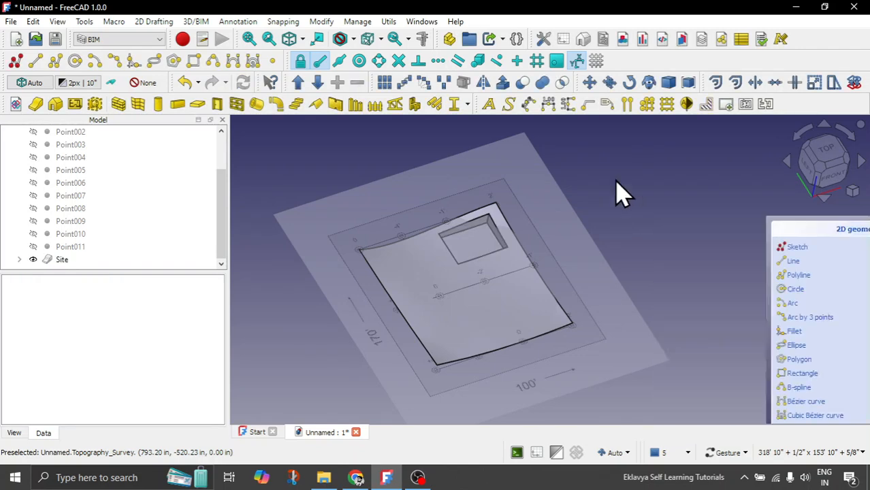
# - Examine the pit cut into the terrain from above and below, and check the site's Subtraction Volume
pyautogui.moveTo(657, 307); pyautogui.dragTo(649, 279)
pyautogui.scroll(5, 503, 241)
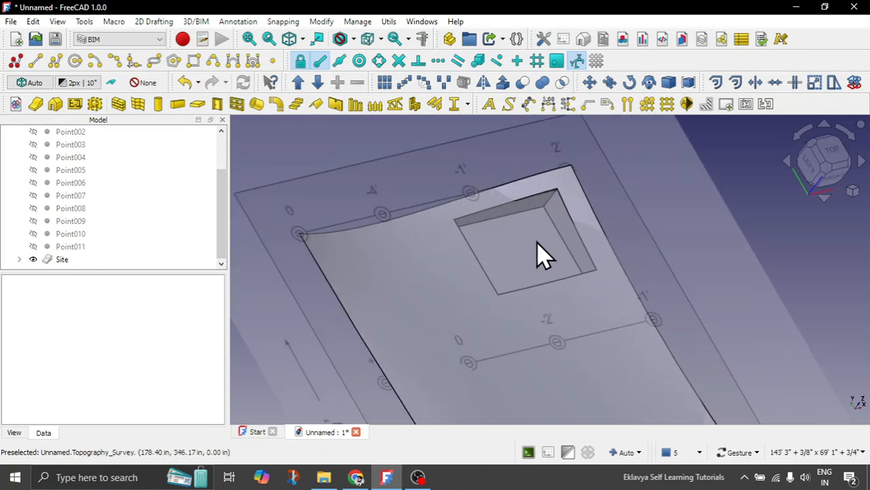
pyautogui.moveTo(712, 304); pyautogui.dragTo(604, 256)
pyautogui.moveTo(708, 371); pyautogui.dragTo(583, 270)
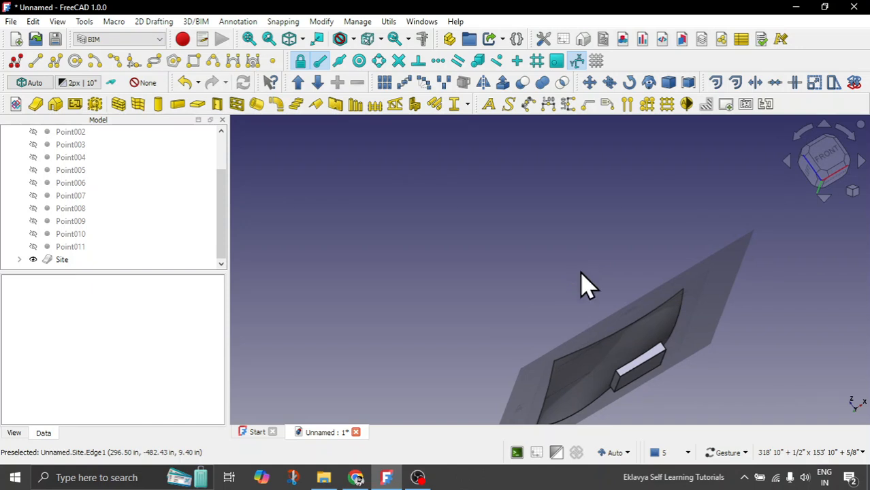
pyautogui.moveTo(683, 259); pyautogui.dragTo(599, 327)
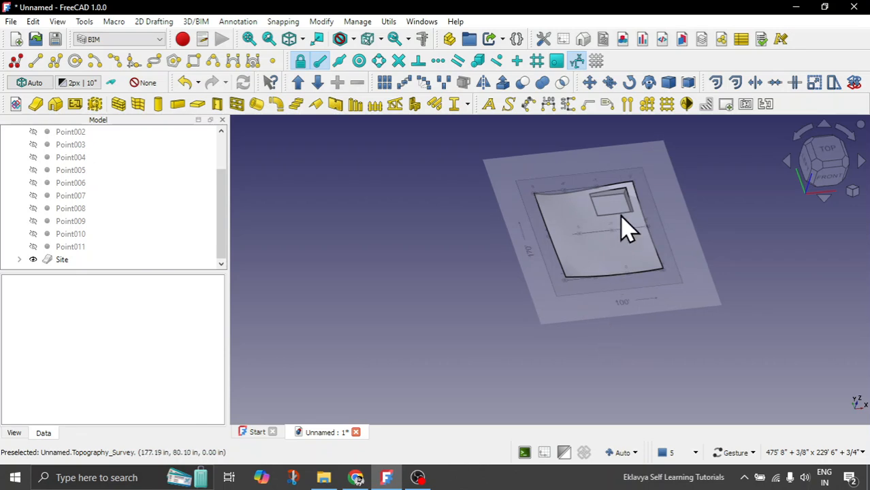
pyautogui.scroll(5, 641, 200)
pyautogui.moveTo(650, 279); pyautogui.dragTo(634, 260)
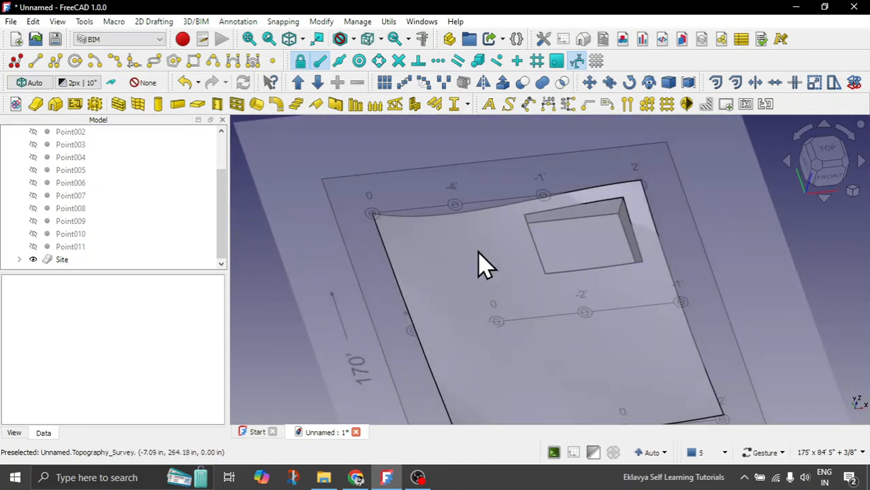
pyautogui.click(62, 260)
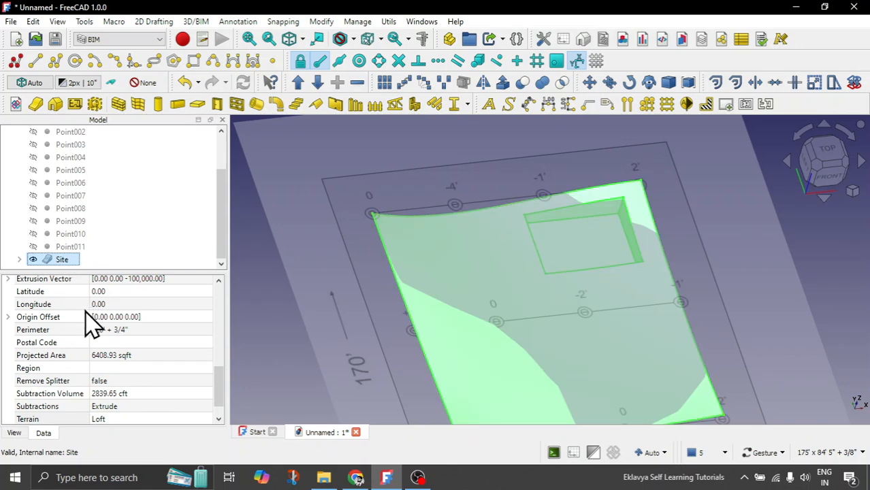
pyautogui.click(109, 394)
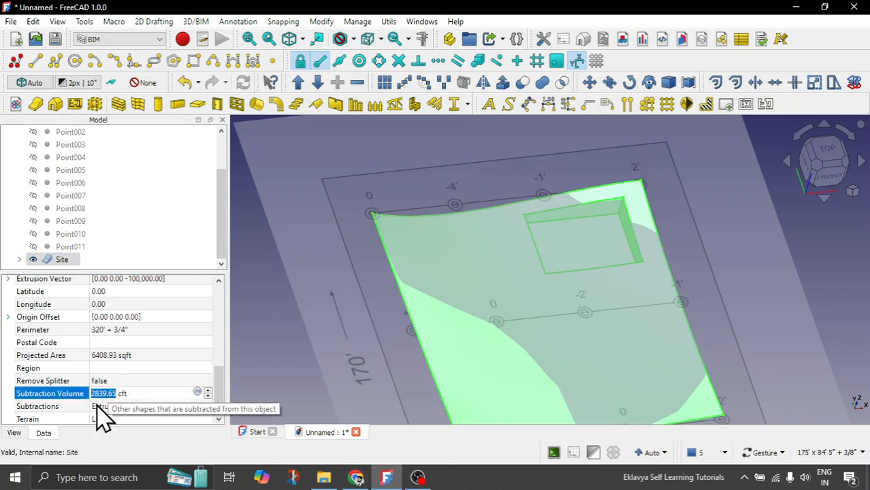
# - Draw a filled rectangle about 13' 3" by 9' 6" near the terrain's lower-left corner in top view
pyautogui.click(293, 381)
pyautogui.click(68, 259)
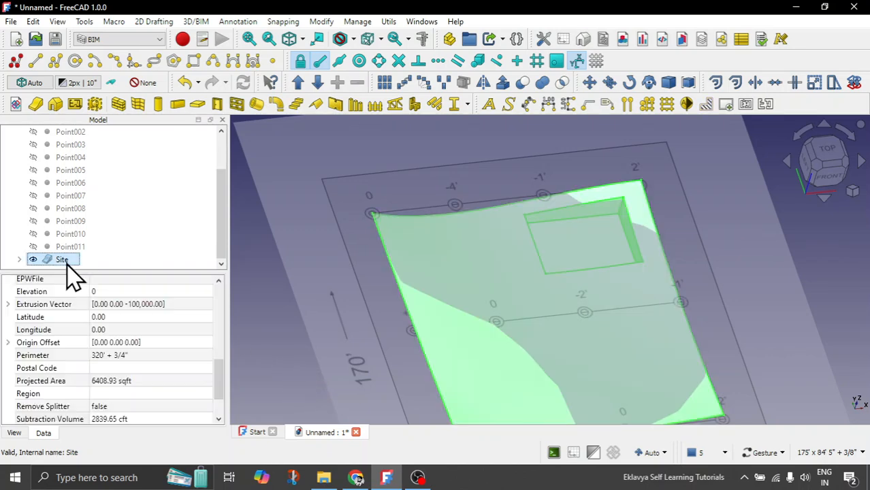
pyautogui.scroll(-5, 376, 259)
pyautogui.click(308, 334)
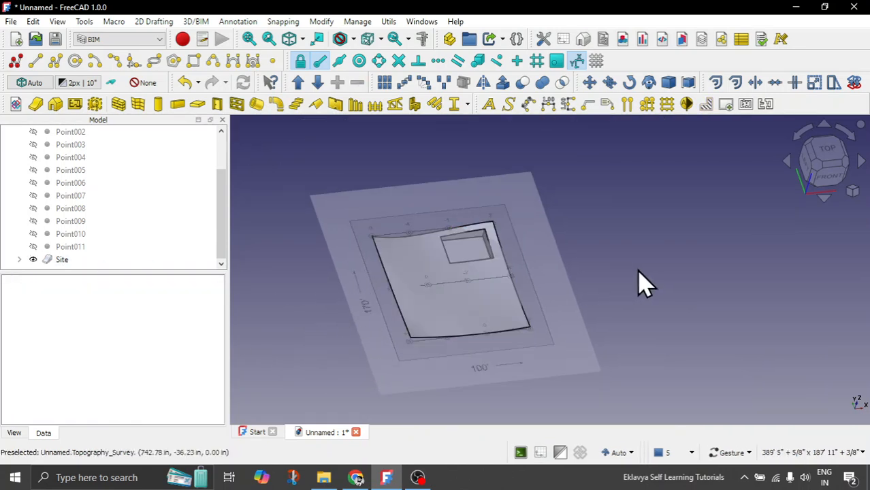
pyautogui.moveTo(640, 282); pyautogui.dragTo(561, 317)
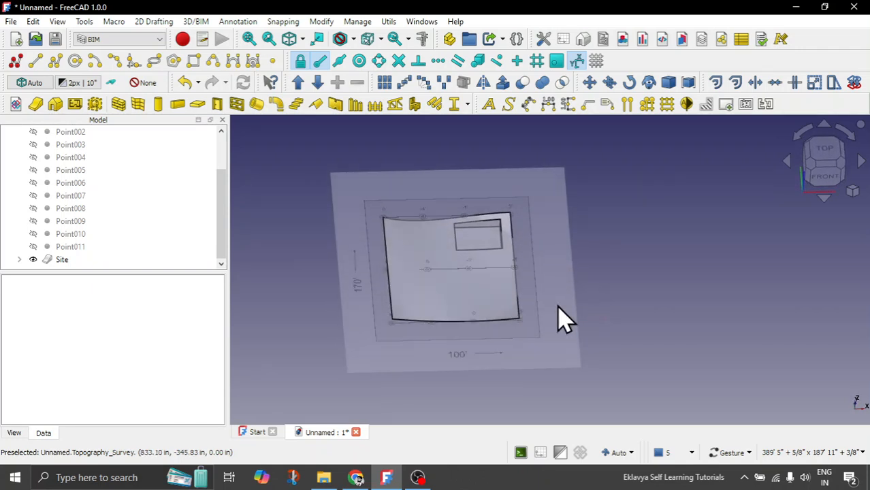
pyautogui.click(833, 154)
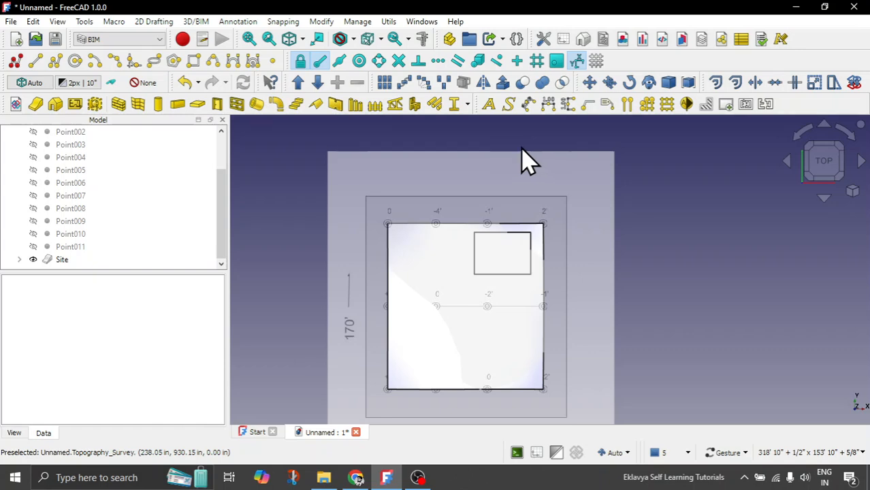
pyautogui.click(194, 62)
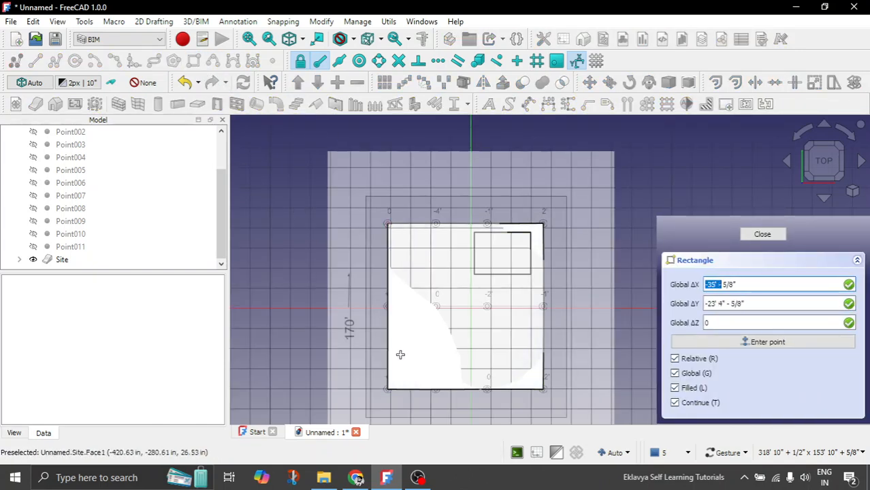
pyautogui.click(400, 353)
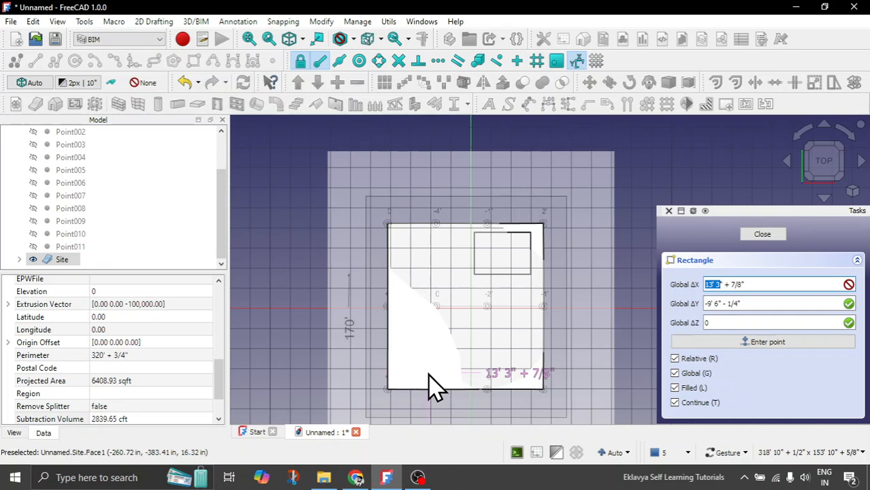
pyautogui.click(436, 374)
pyautogui.press('Escape')
# - Extrude the new rectangle as a solid in the custom Z direction, 4' along
pyautogui.moveTo(482, 315); pyautogui.dragTo(469, 299)
pyautogui.scroll(2, 480, 389)
pyautogui.scroll(-1, 123, 230)
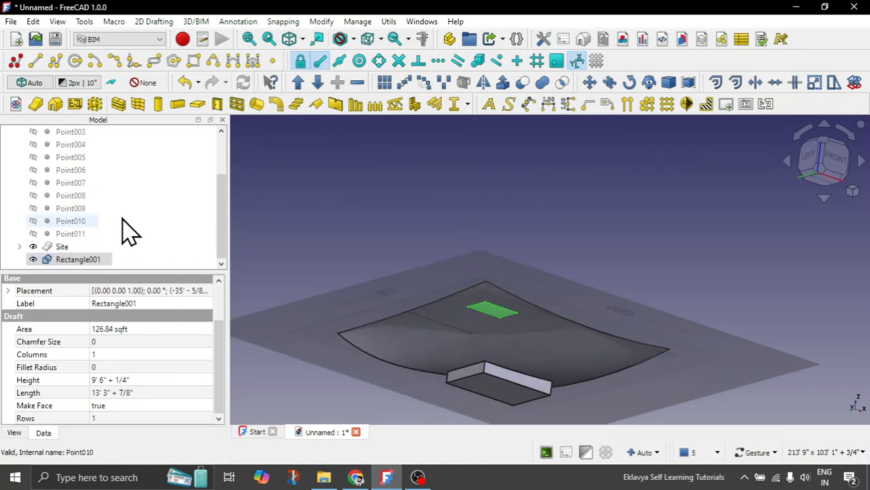
pyautogui.click(65, 261)
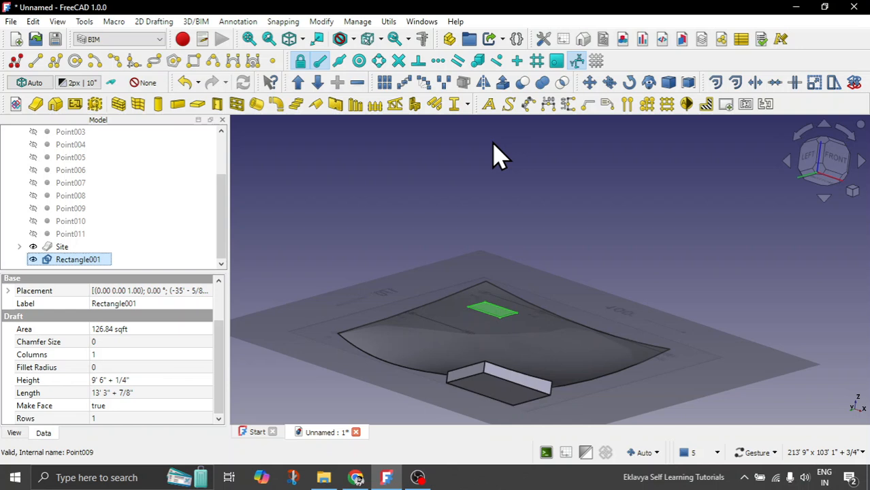
pyautogui.click(504, 83)
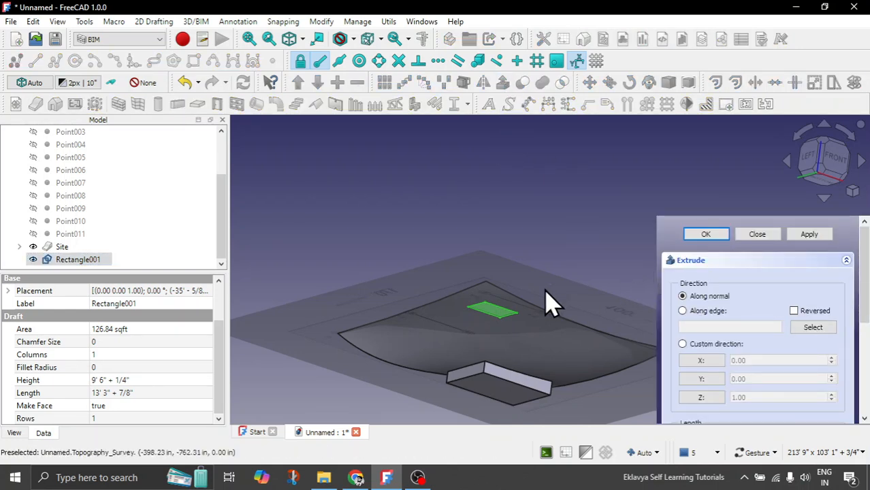
pyautogui.click(722, 346)
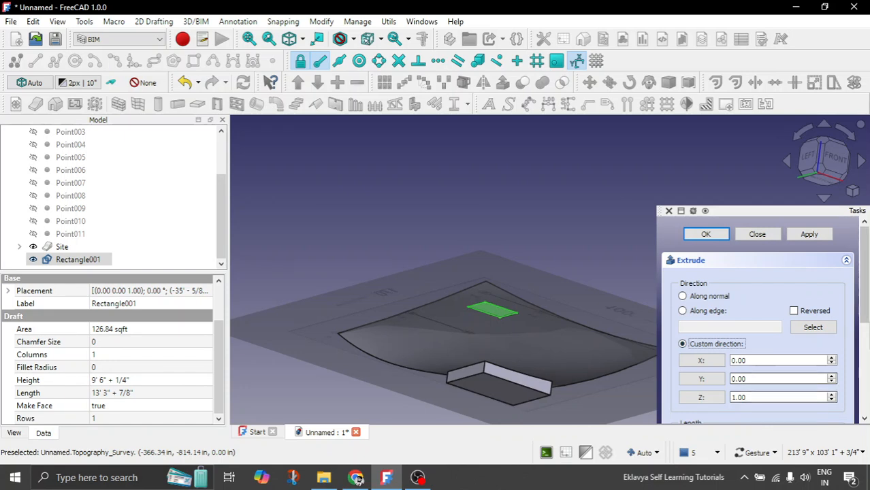
pyautogui.scroll(-1, 867, 350)
pyautogui.scroll(-1, 867, 351)
pyautogui.moveTo(746, 326); pyautogui.dragTo(695, 327)
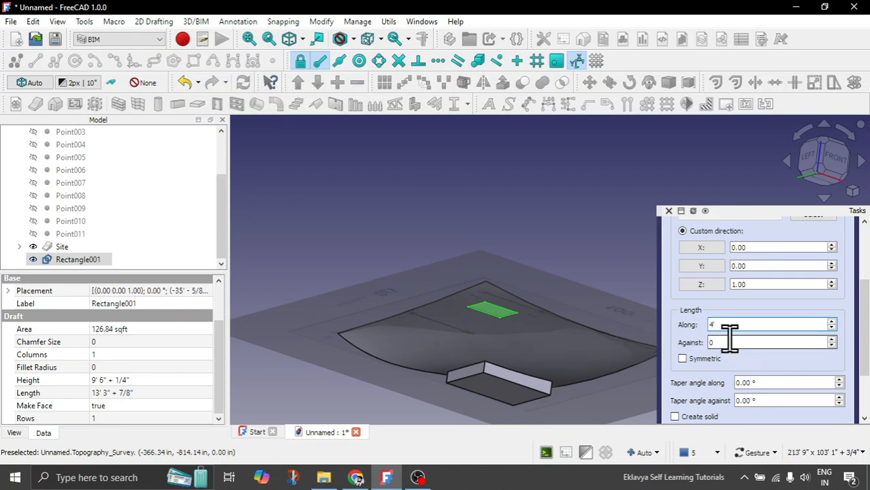
pyautogui.scroll(-3, 863, 327)
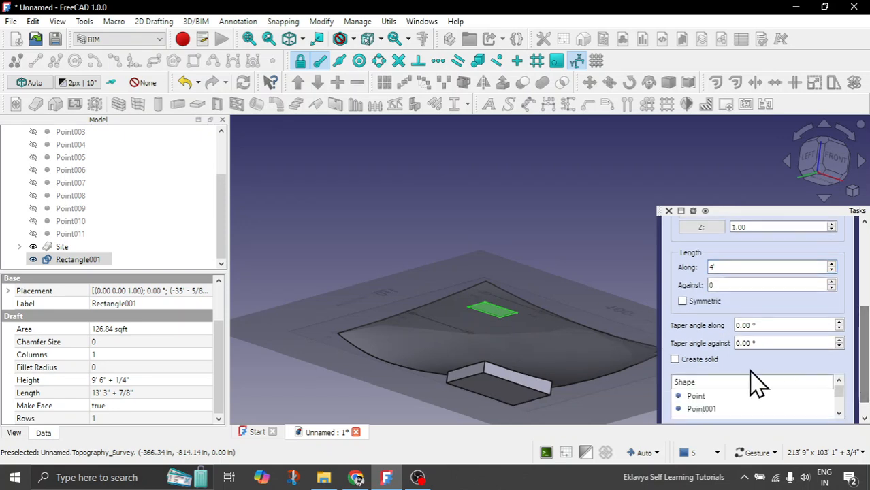
pyautogui.click(709, 359)
pyautogui.scroll(10, 866, 371)
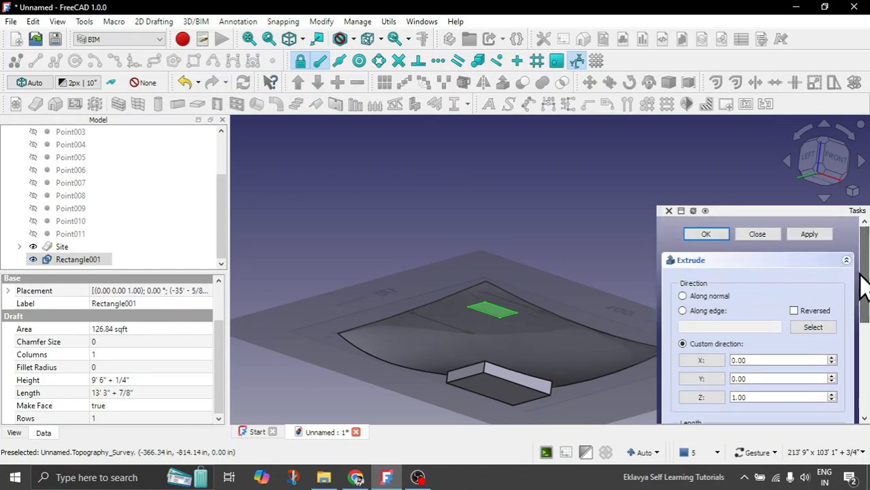
pyautogui.click(716, 238)
# - Add the new extruded block to the site's Additions so it is merged with the terrain
pyautogui.moveTo(602, 227); pyautogui.dragTo(544, 237)
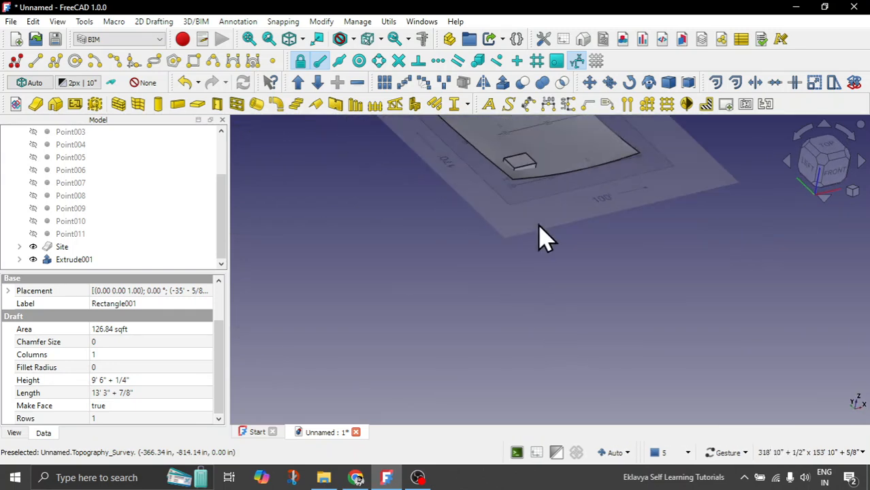
pyautogui.scroll(2, 542, 148)
pyautogui.scroll(-3, 524, 313)
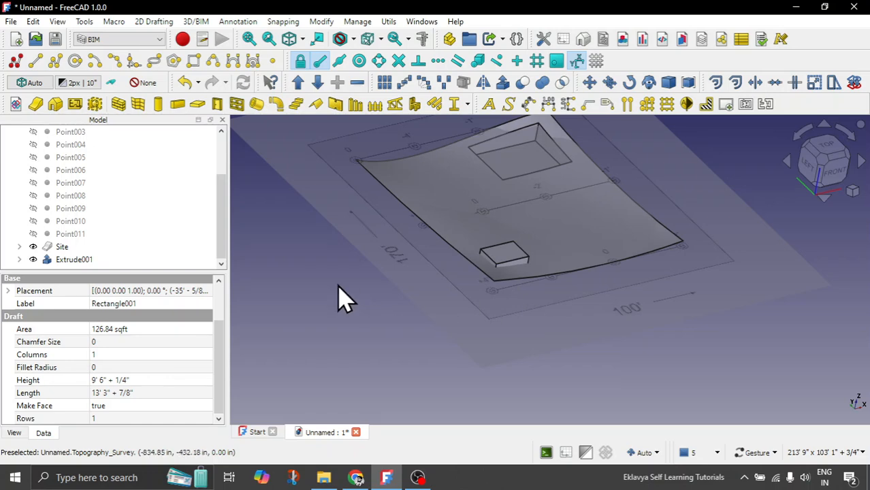
pyautogui.doubleClick(66, 248)
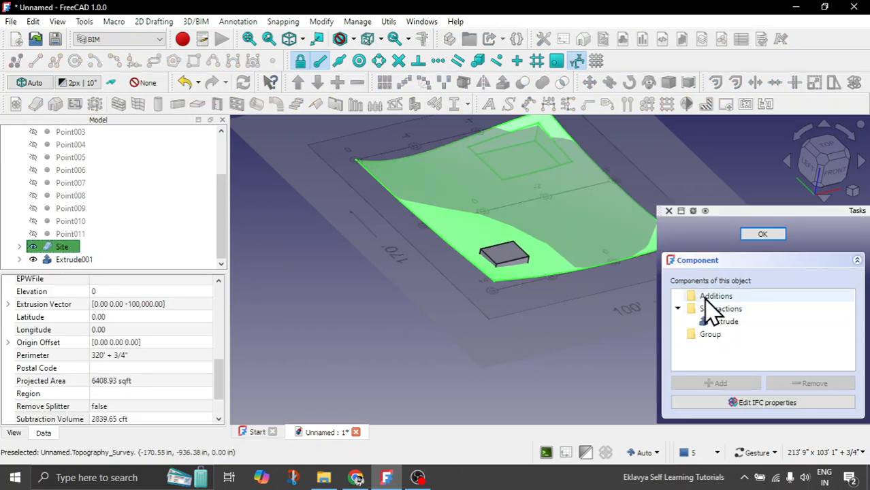
pyautogui.click(707, 297)
pyautogui.click(73, 259)
pyautogui.click(715, 296)
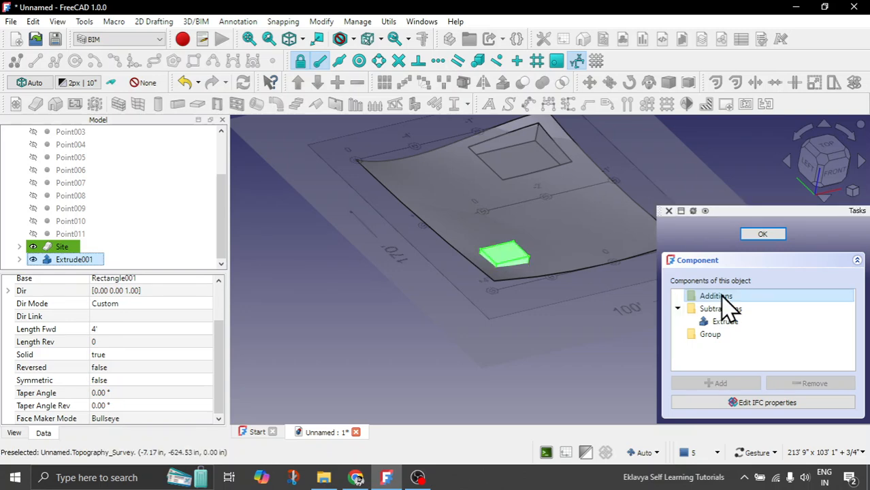
pyautogui.click(720, 385)
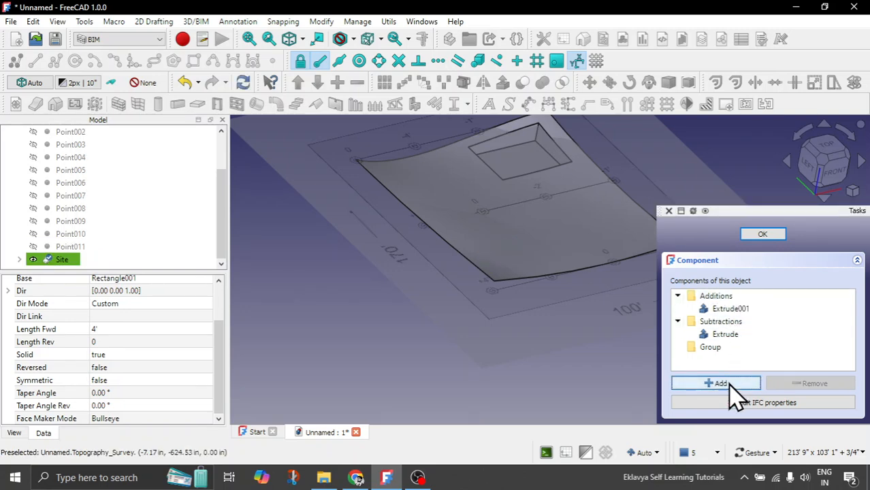
pyautogui.press('Escape')
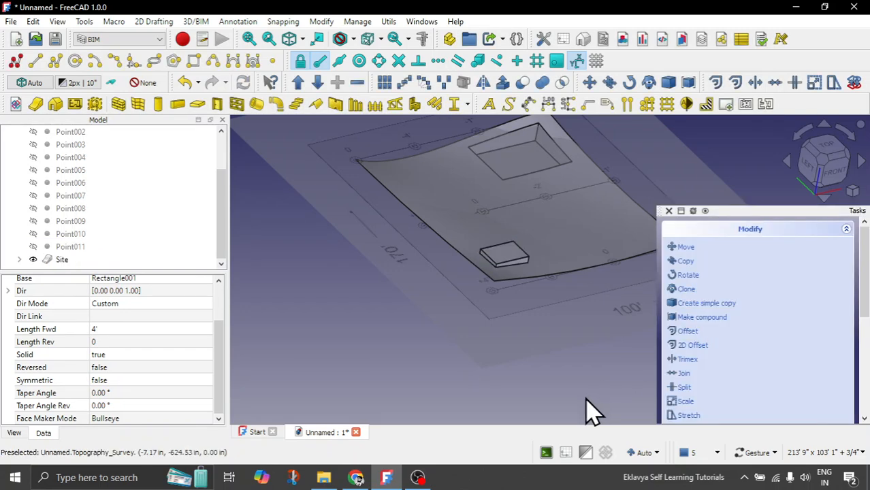
# - Examine the raised block and the pit on the terrain from several angles, and check the site's Addition Volume
pyautogui.click(608, 366)
pyautogui.moveTo(608, 366); pyautogui.dragTo(594, 286)
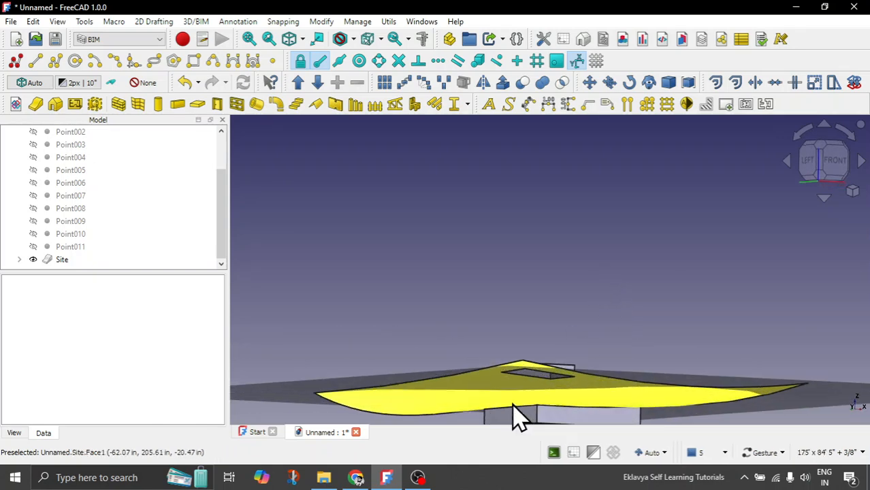
pyautogui.moveTo(519, 417)
pyautogui.mouseDown()
pyautogui.moveTo(521, 370)
pyautogui.moveTo(517, 414)
pyautogui.mouseUp()
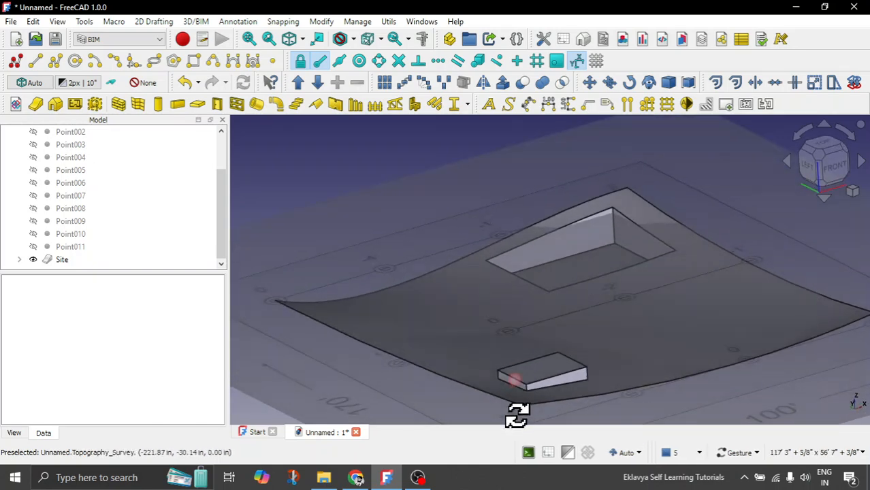
pyautogui.click(62, 259)
pyautogui.scroll(-3, 421, 252)
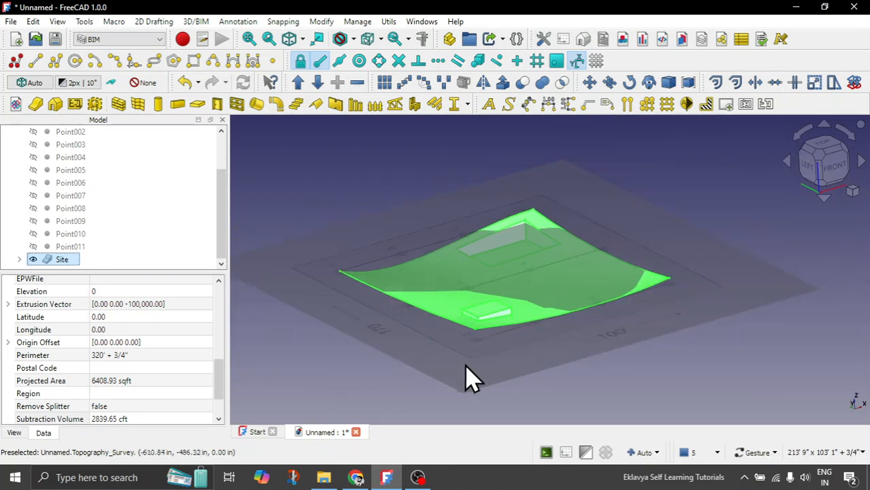
pyautogui.moveTo(496, 371); pyautogui.dragTo(528, 381)
pyautogui.scroll(5, 576, 243)
pyautogui.click(578, 240)
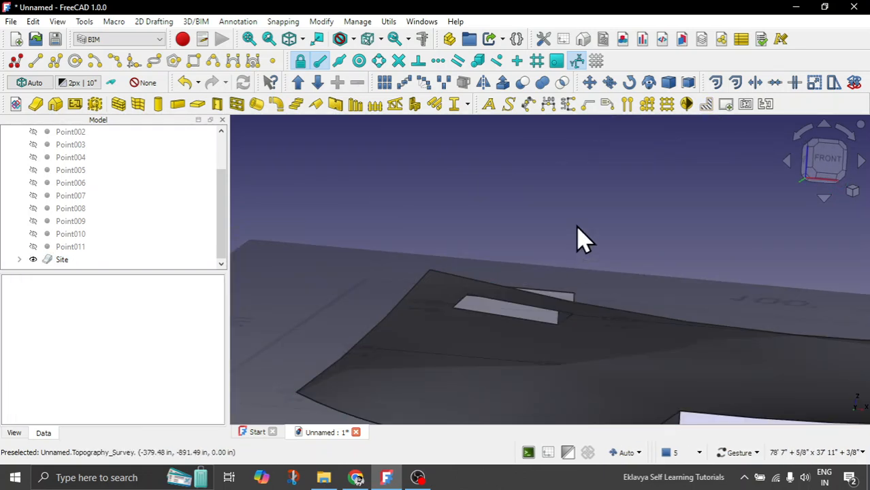
pyautogui.moveTo(573, 243); pyautogui.dragTo(521, 375)
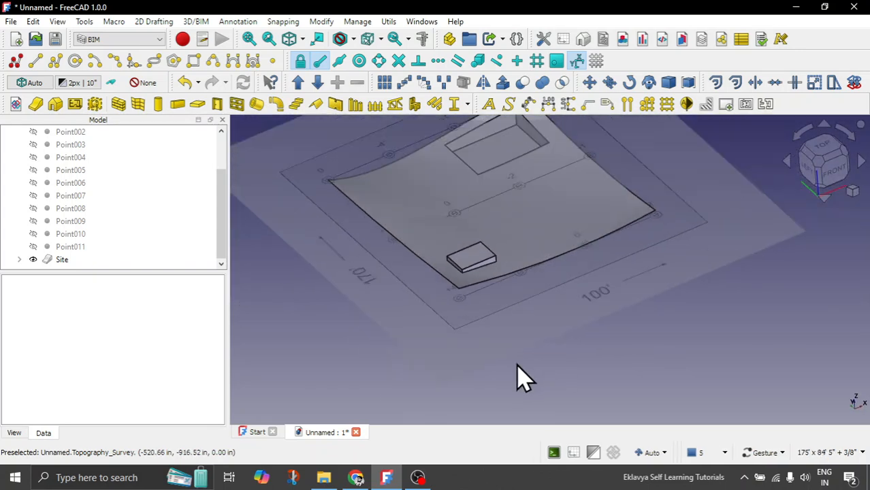
pyautogui.click(66, 259)
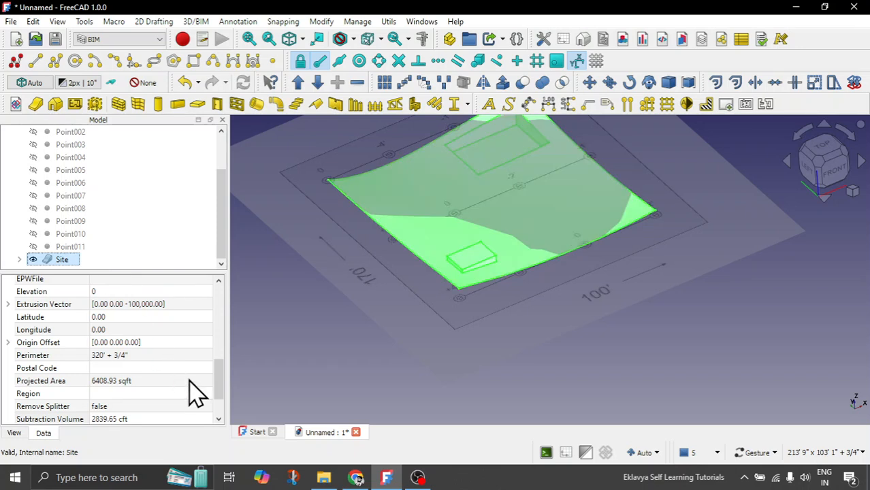
pyautogui.moveTo(222, 382); pyautogui.dragTo(206, 352)
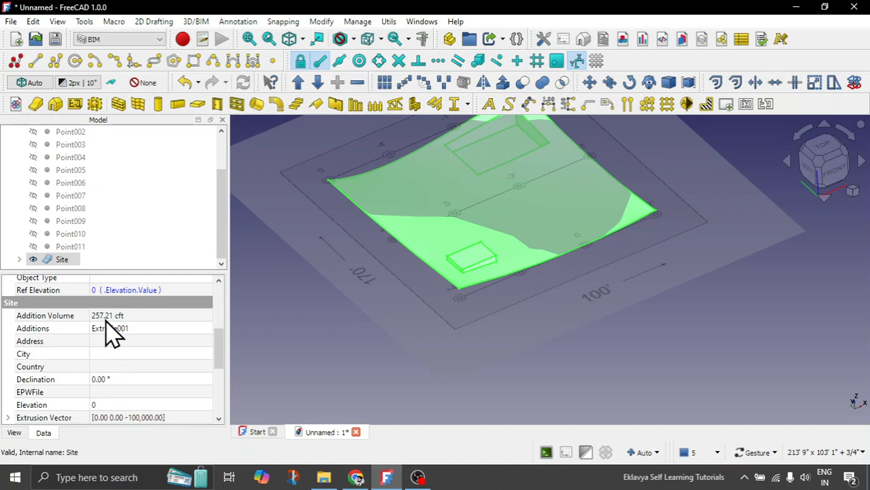
pyautogui.click(353, 384)
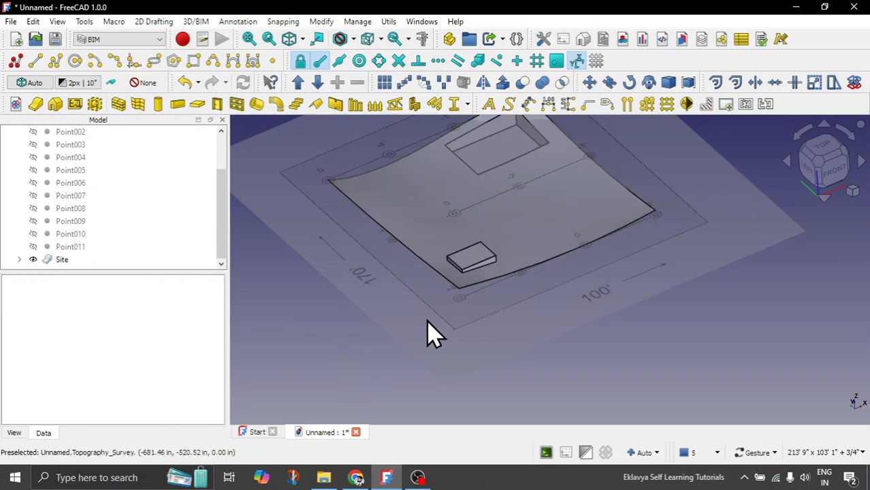
# - Set the site's Shape Appearance colour to the brown basic colour
pyautogui.scroll(-3, 429, 334)
pyautogui.click(68, 259)
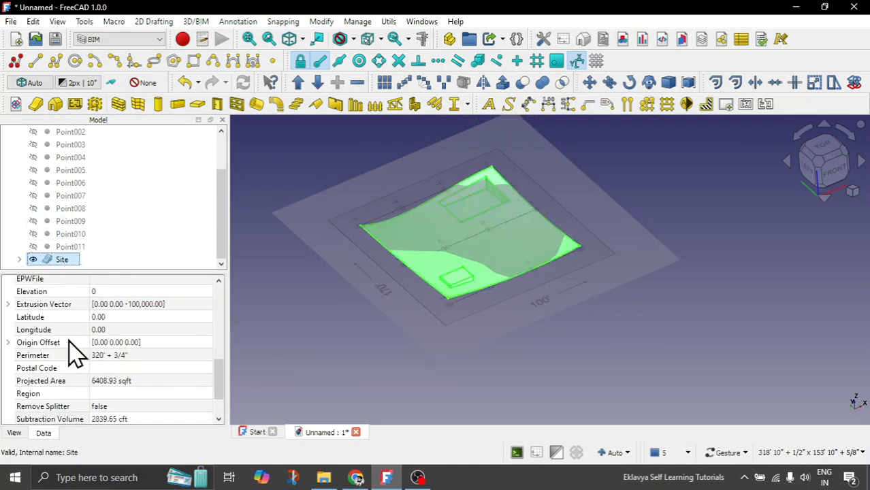
pyautogui.click(16, 436)
pyautogui.click(126, 406)
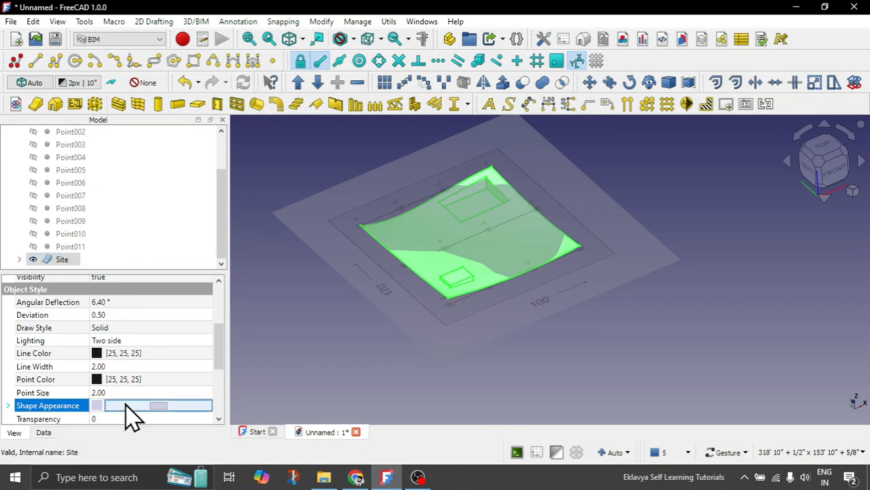
pyautogui.click(127, 406)
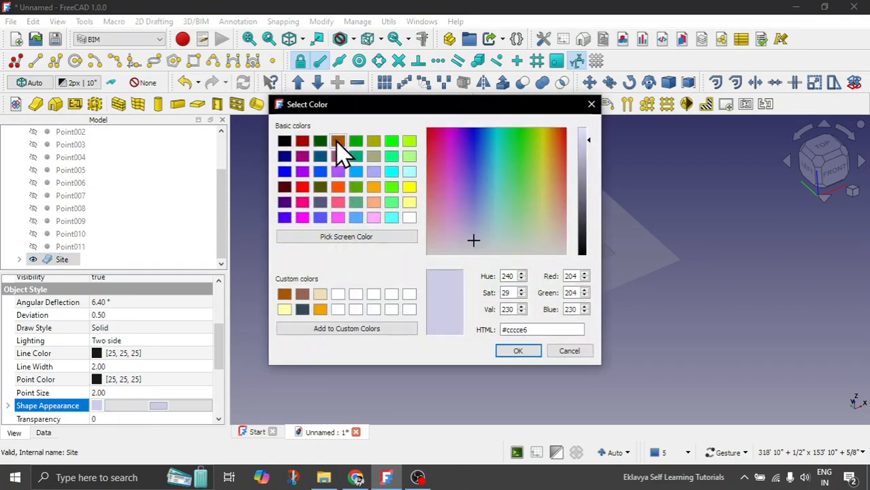
pyautogui.click(338, 142)
pyautogui.click(510, 352)
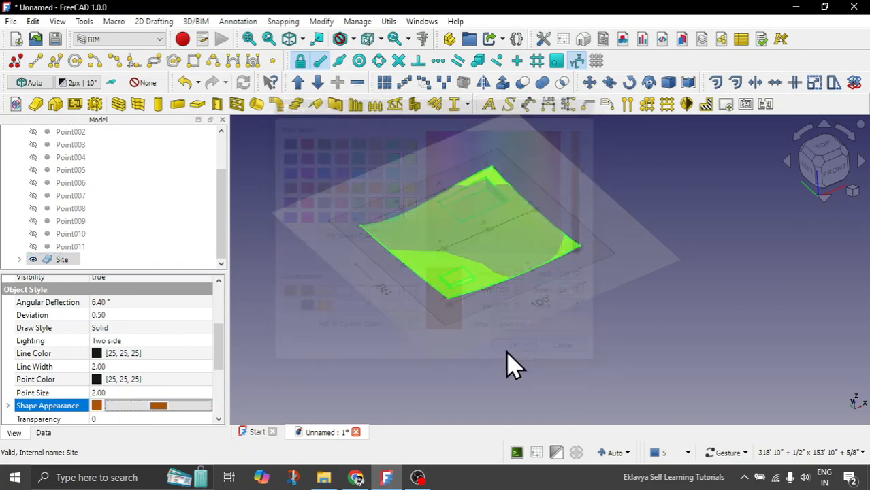
# - Hide the Topography Survey image plane and view the coloured terrain on its own
pyautogui.click(855, 192)
pyautogui.click(812, 211)
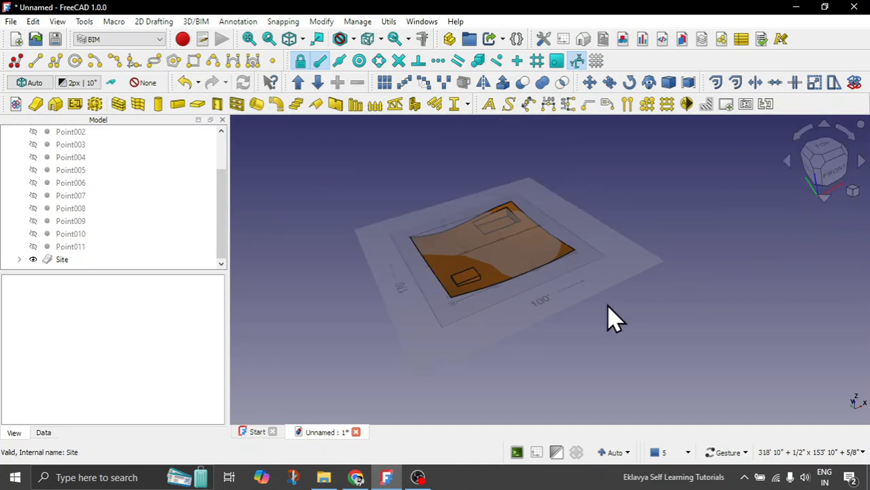
pyautogui.moveTo(610, 318); pyautogui.dragTo(647, 300)
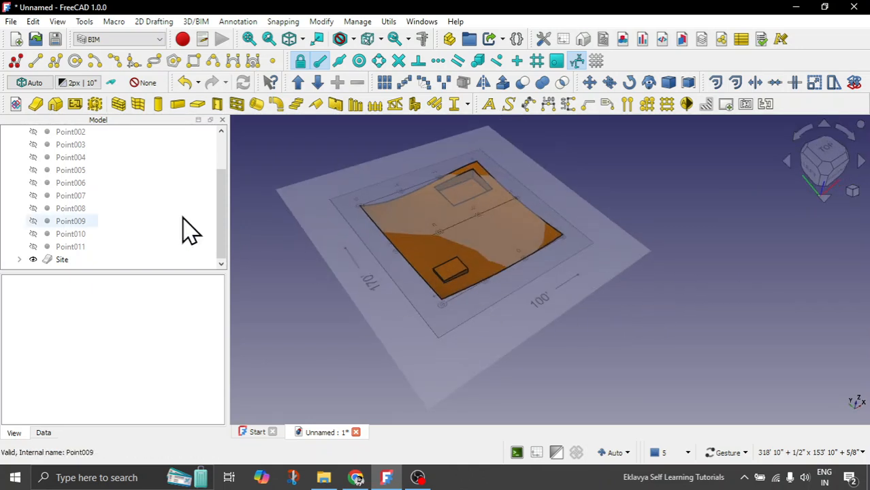
pyautogui.scroll(2, 163, 223)
pyautogui.click(102, 146)
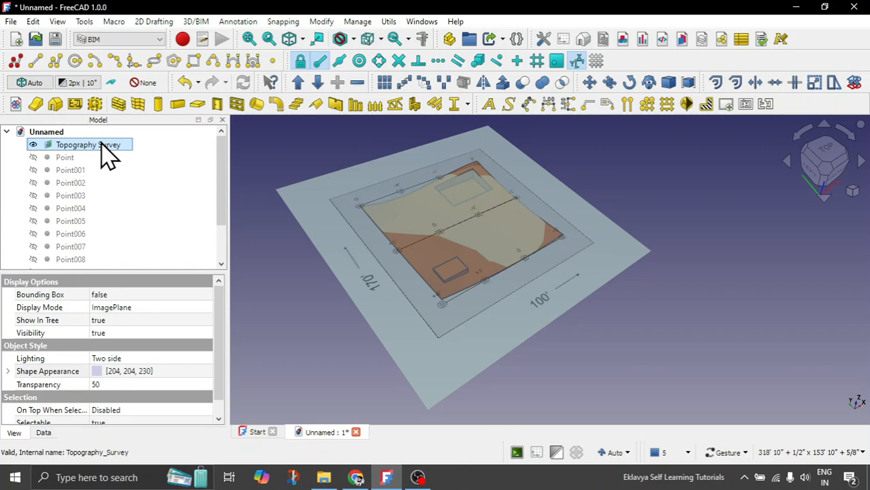
pyautogui.press('space')
pyautogui.moveTo(568, 324); pyautogui.dragTo(516, 225)
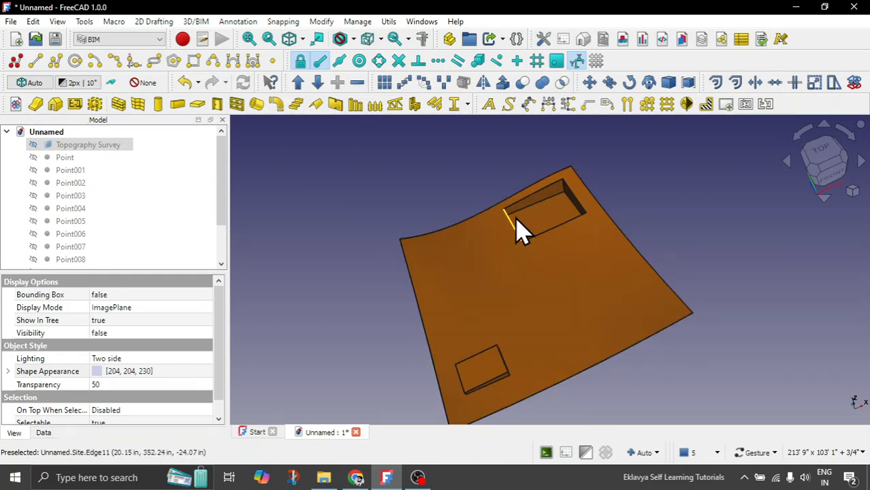
# - Inspect the pit and the raised block on the brown terrain up close and from a lower angle
pyautogui.scroll(3, 519, 228)
pyautogui.scroll(-2, 521, 331)
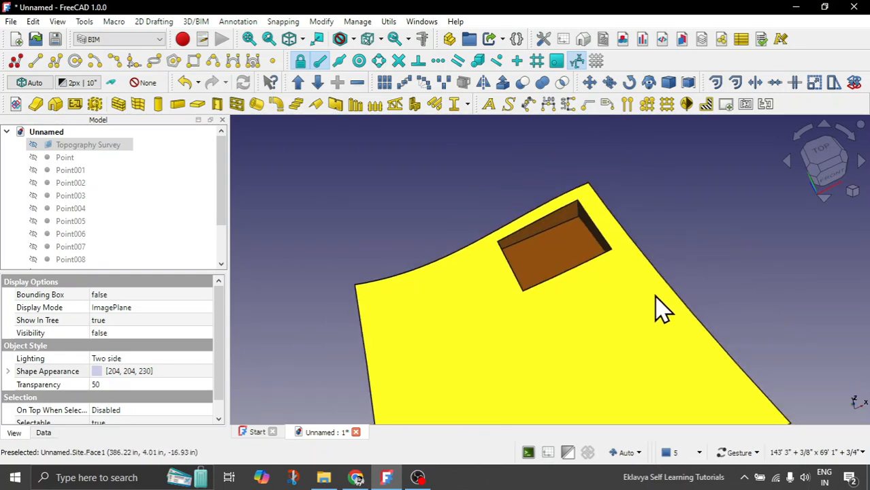
pyautogui.moveTo(659, 310); pyautogui.dragTo(578, 277)
pyautogui.scroll(3, 485, 225)
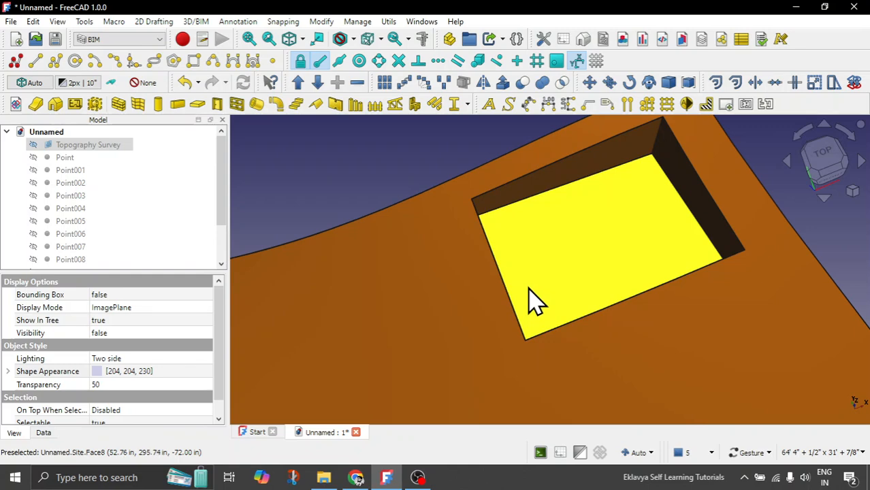
pyautogui.scroll(-3, 540, 233)
pyautogui.moveTo(554, 305); pyautogui.dragTo(589, 262)
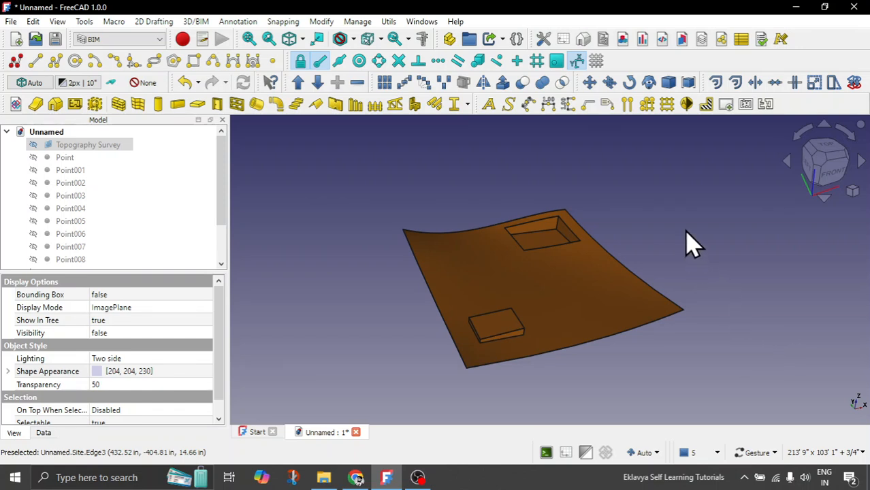
# - Turn the Topography Survey image plane's visibility back on and view it together with the site terrain
pyautogui.press('space')
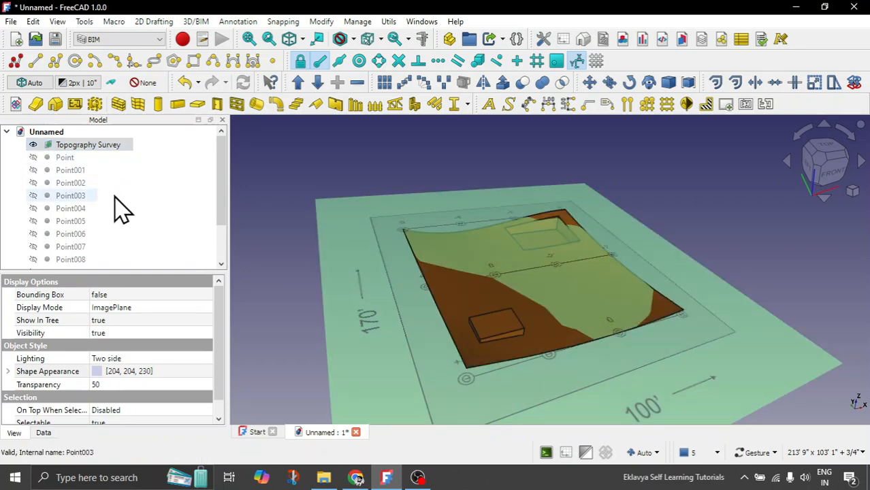
pyautogui.scroll(-2, 103, 231)
pyautogui.click(63, 259)
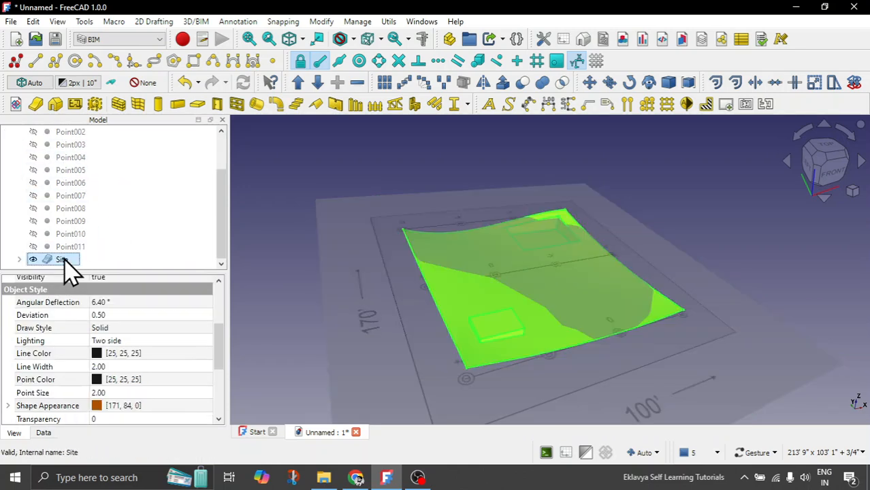
pyautogui.click(275, 253)
pyautogui.moveTo(276, 253); pyautogui.dragTo(526, 240)
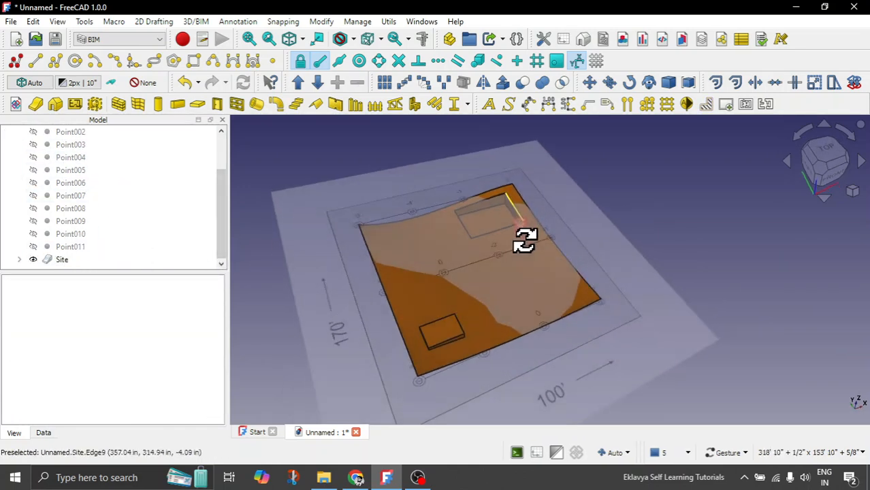